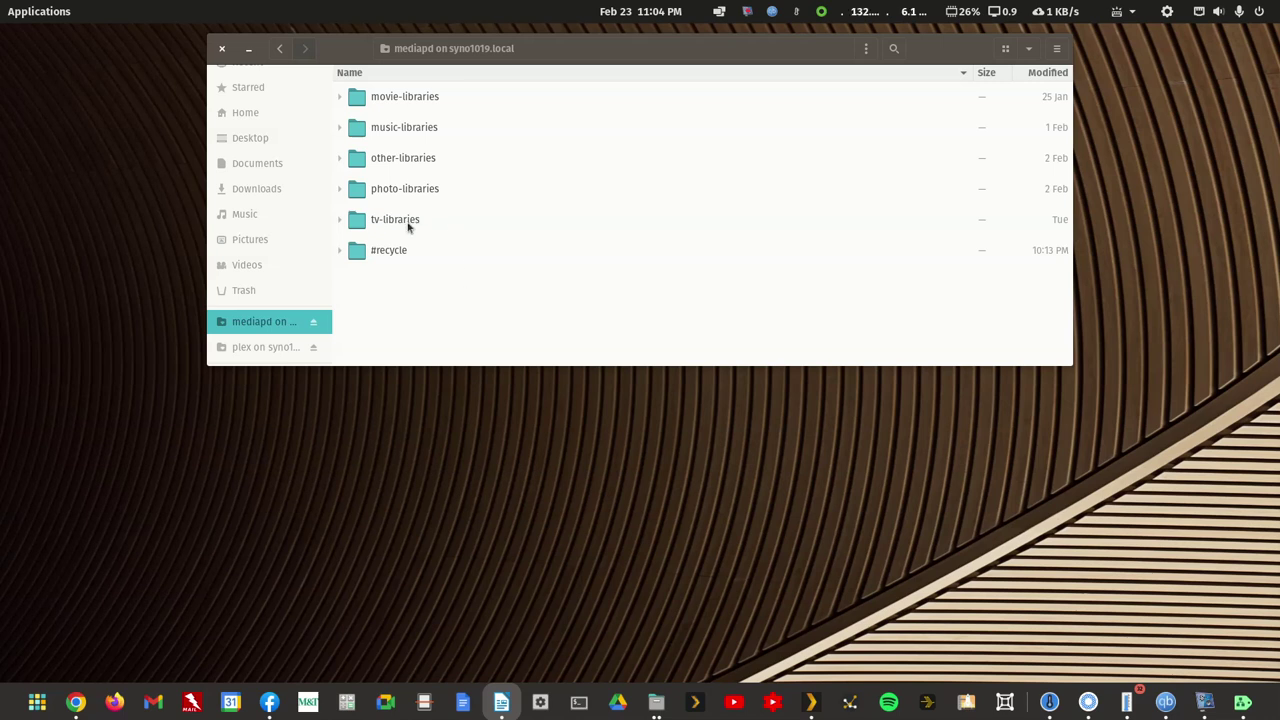
Open the The Hitch-Hiker (1953) folder under movie-libraries/movie-main and select its .eng.srt subtitle file.
double_click(409, 103)
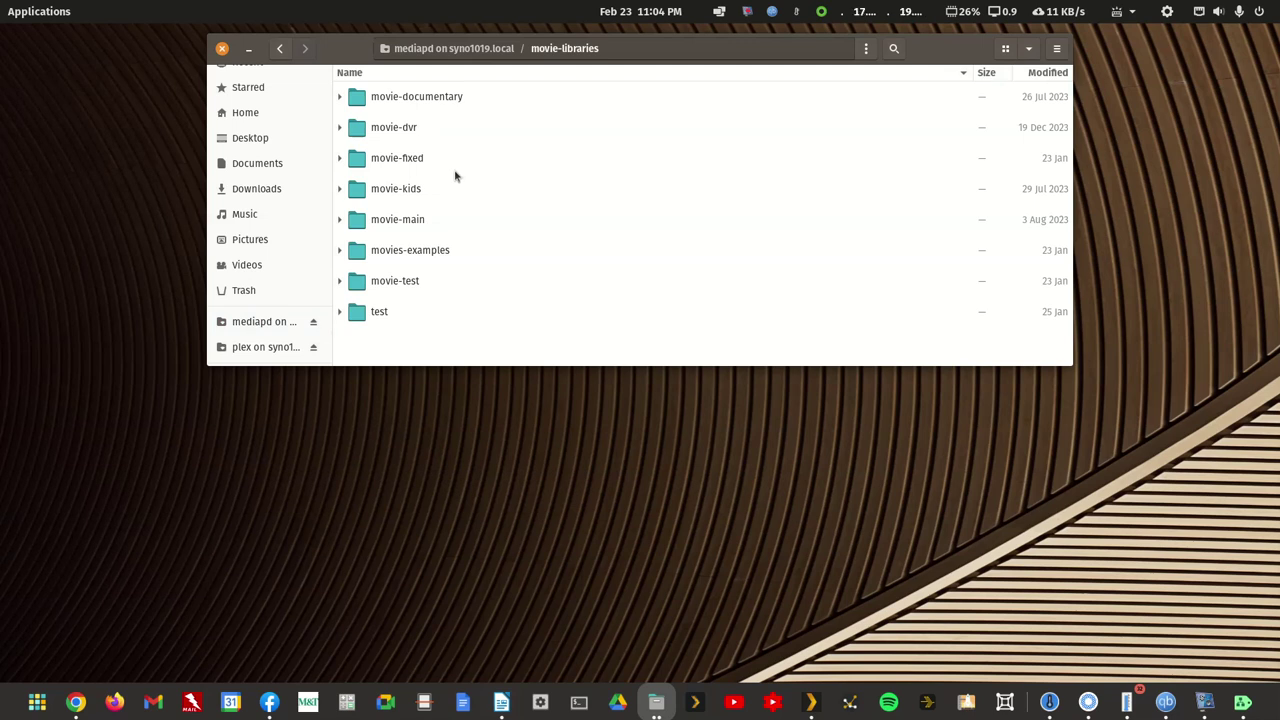
double_click(395, 222)
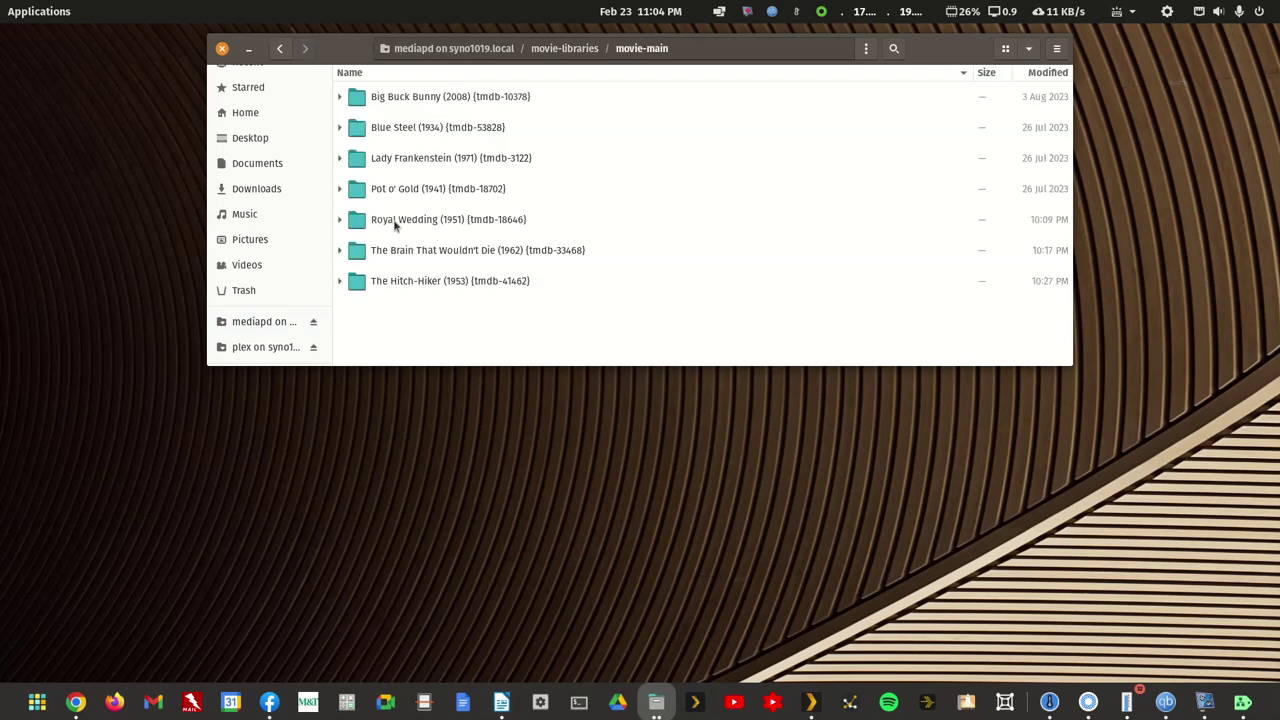
double_click(438, 281)
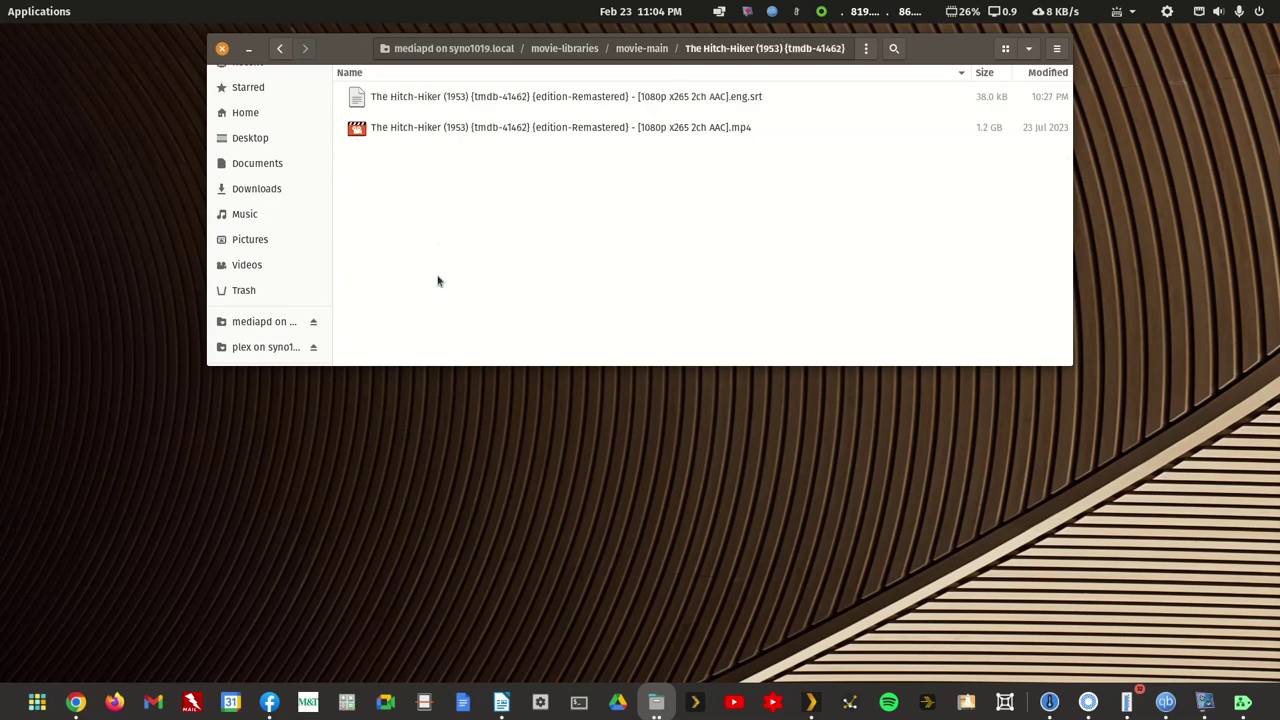
key(Down)
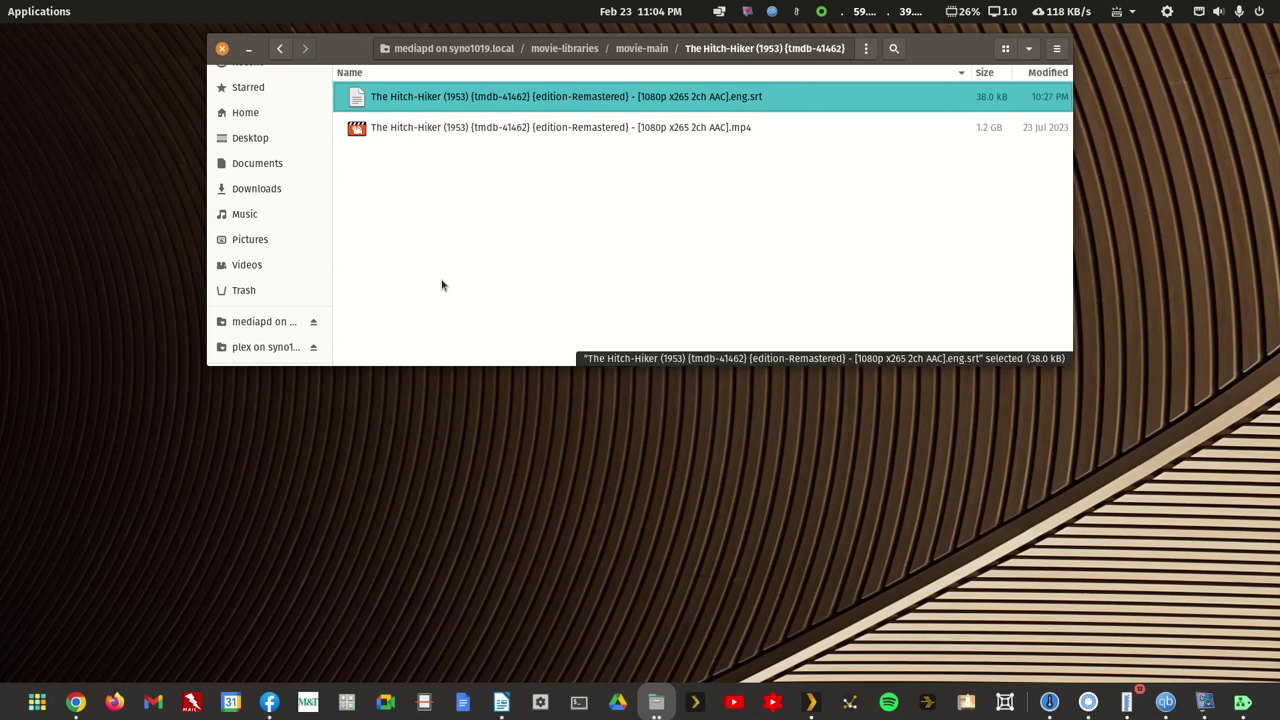
key(F2)
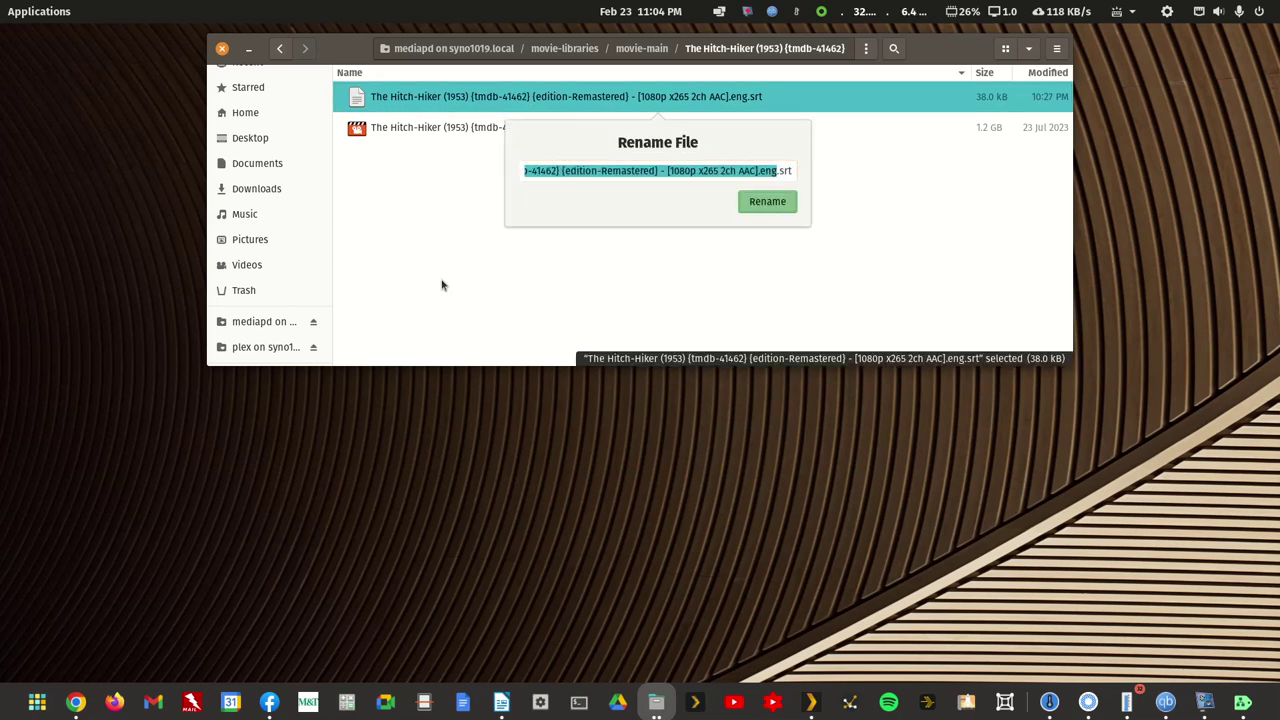
key(ctrl+a)
key(Home)
key(Escape)
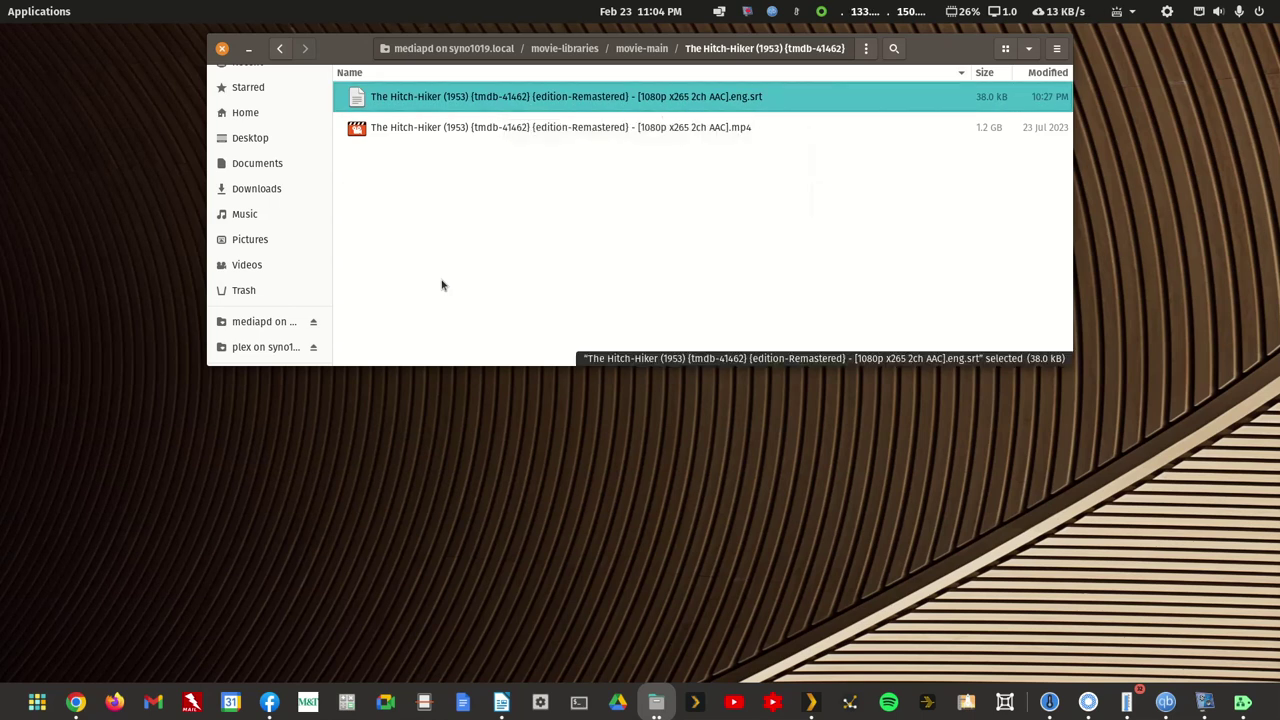
Rename the Hitch-Hiker .eng.srt subtitle file, removing the hyphen between {edition-Remastered} and [1080p x265 2ch AAC].
key(F2)
key(Right)
key(Right)
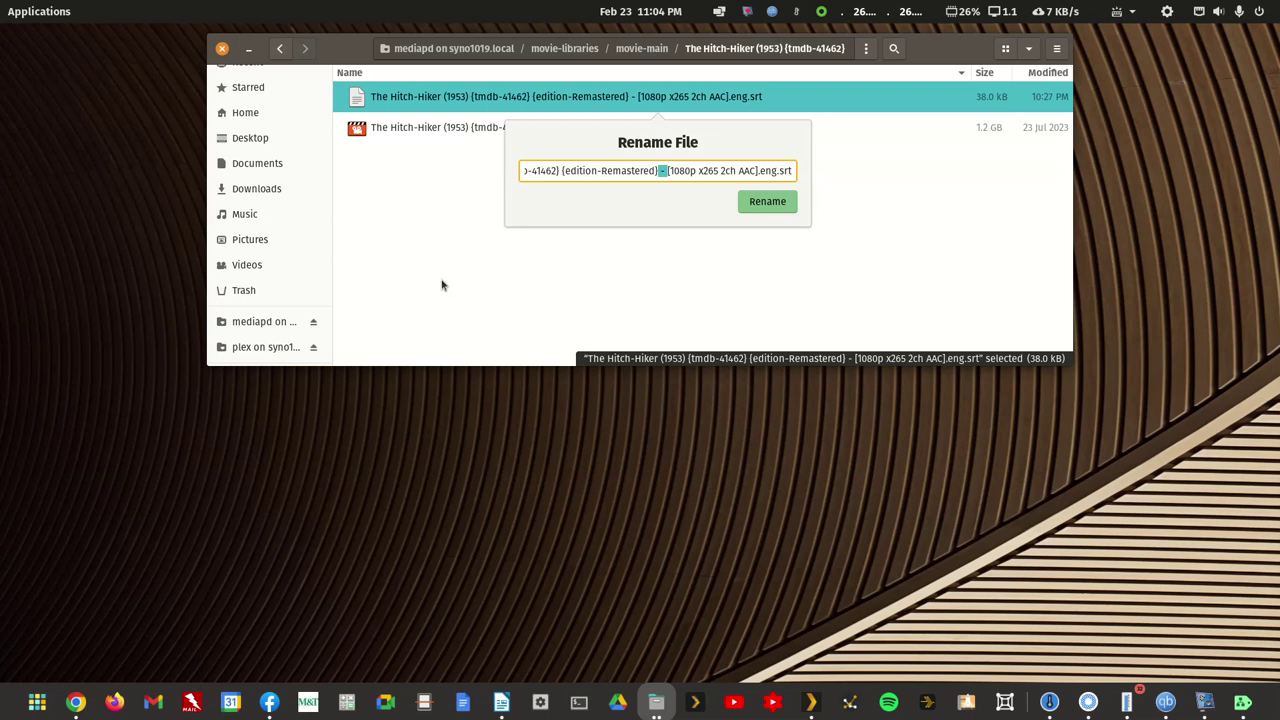
key(BackSpace)
key(Return)
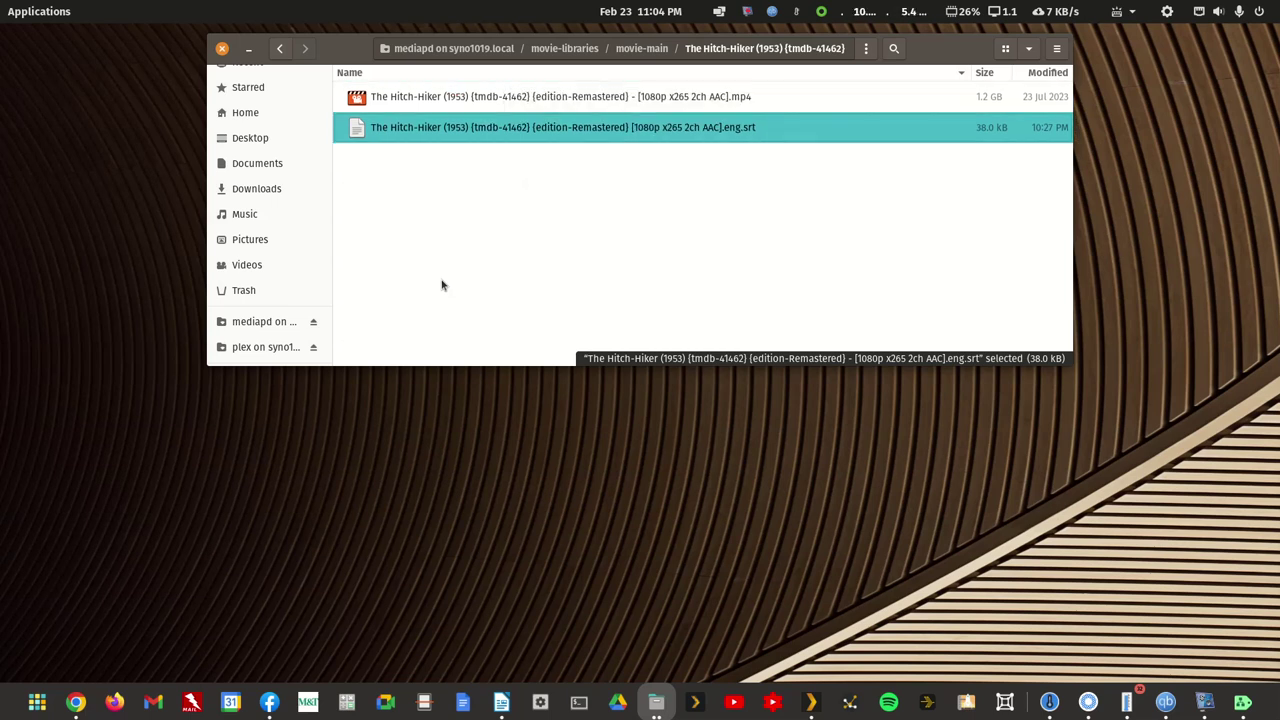
Rename the Hitch-Hiker .mp4 file, removing the hyphen between {edition-Remastered} and [1080p x265 2ch AAC].
key(F2)
key(Right)
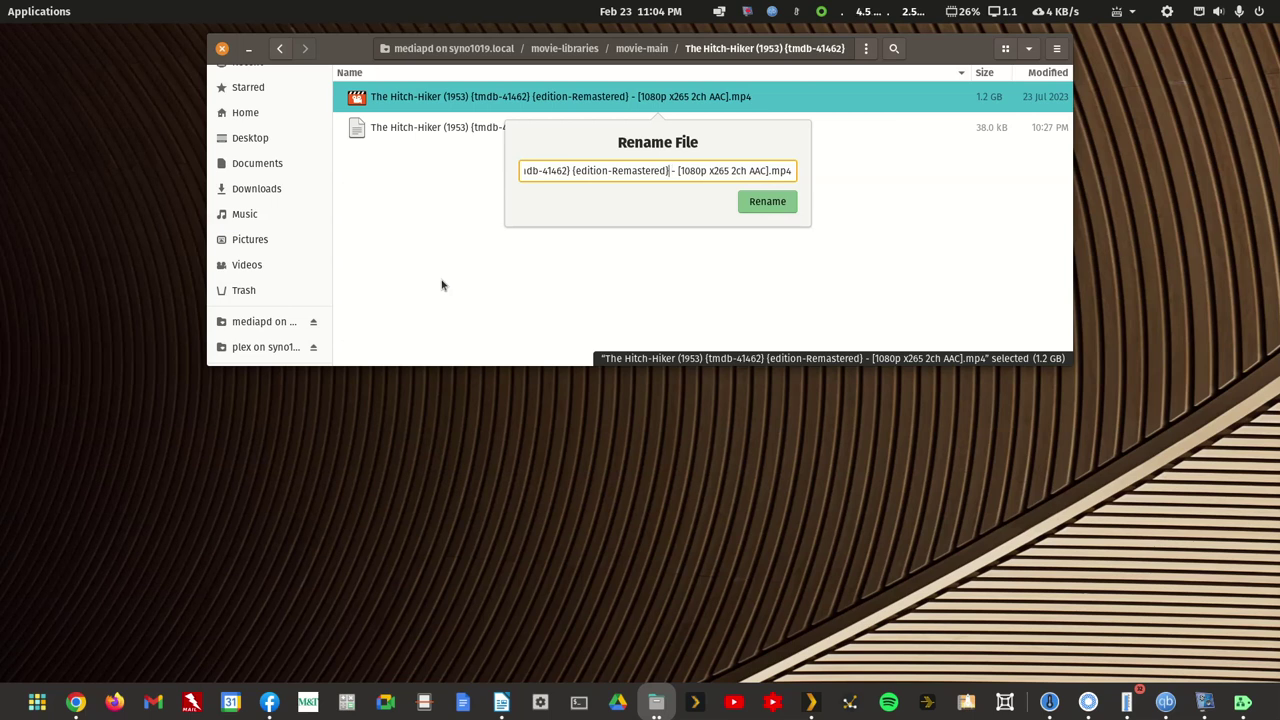
key(BackSpace)
key(Delete)
key(Delete)
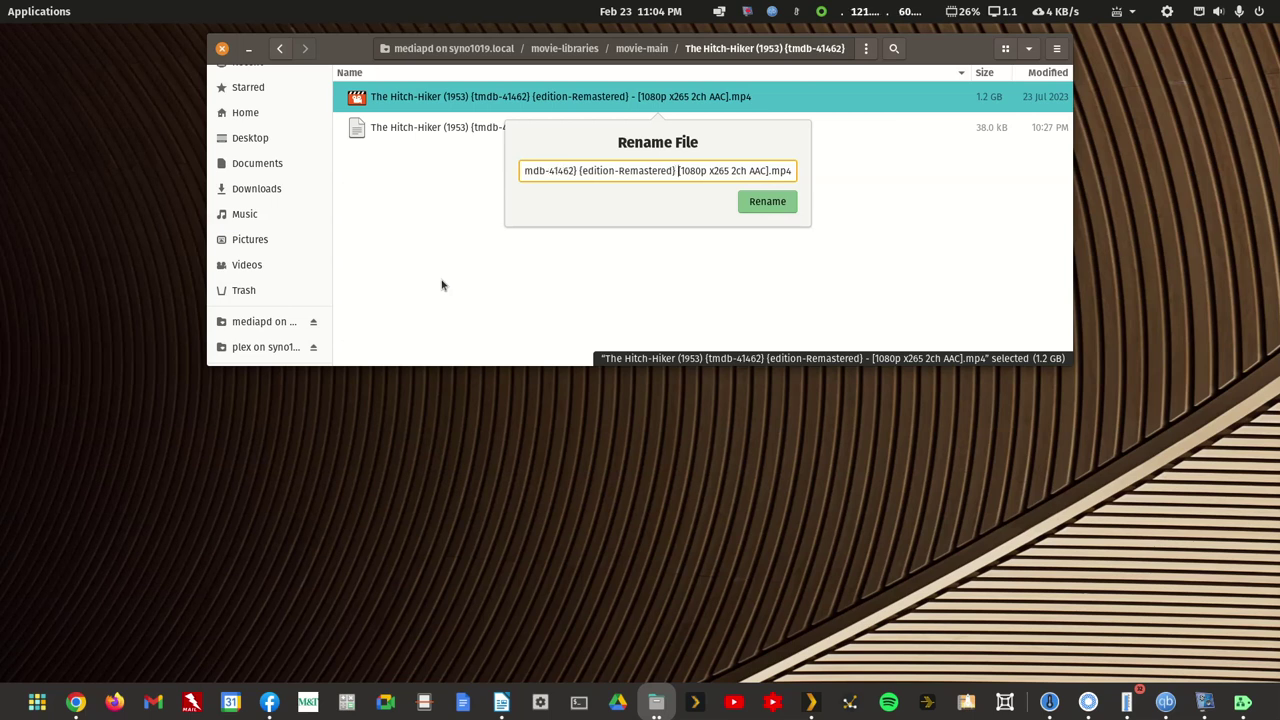
key(Left)
key(Delete)
key(Return)
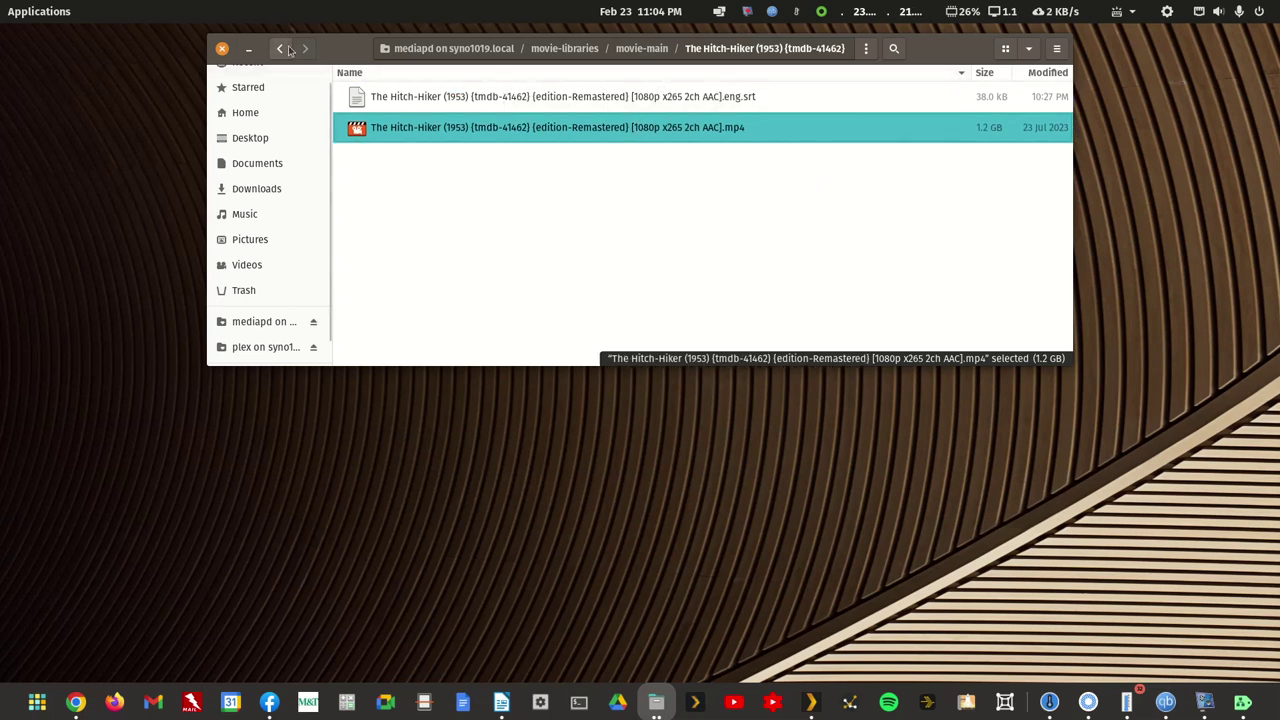
In the The Brain That Wouldn't Die (1962) folder, remove the hyphen before [1080p x264 2ch AAC] from the .eng.srt file name.
key(alt+Left)
double_click(494, 256)
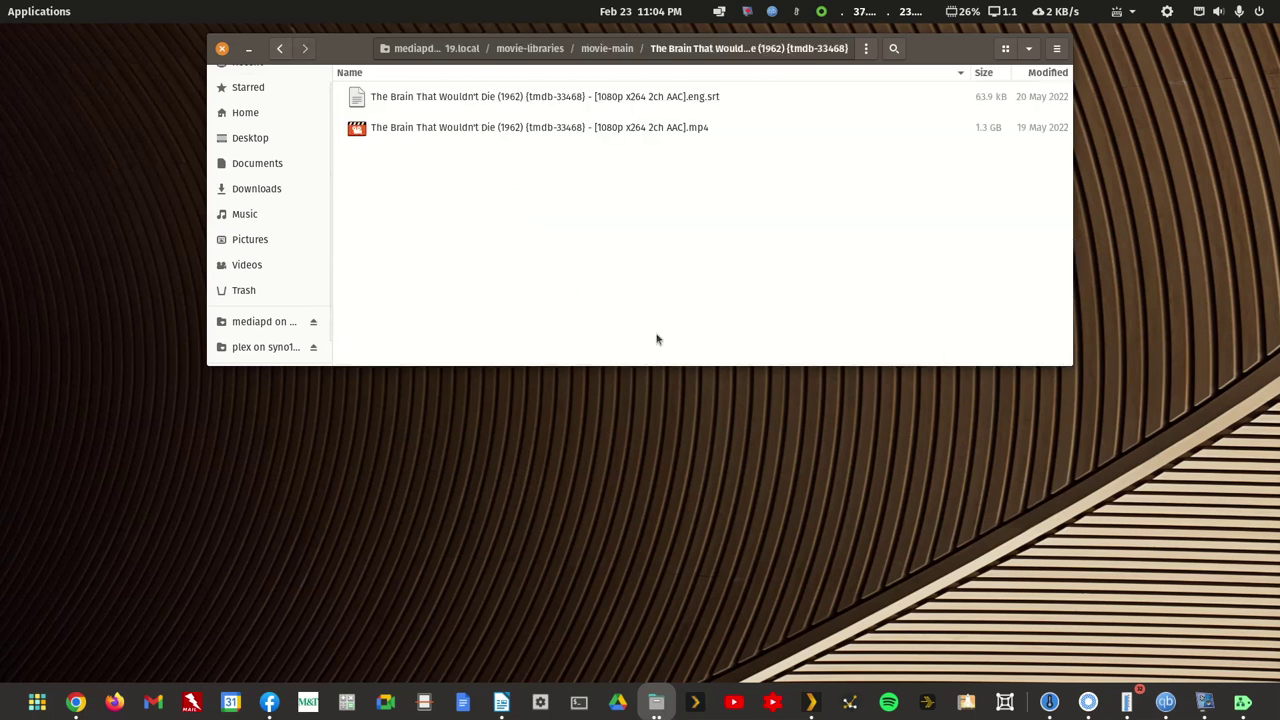
key(Down)
key(F2)
key(Home)
key(ctrl+Right)
key(ctrl+Right)
key(ctrl+Right)
key(ctrl+Right)
key(ctrl+Right)
key(ctrl+Right)
key(Delete)
key(Delete)
key(Return)
Remove the hyphen before [1080p x264 2ch AAC] from the name of The Brain That Wouldn't Die .mp4 file.
key(Up)
key(F2)
key(Home)
key(ctrl+Right)
key(ctrl+Right)
key(ctrl+Right)
key(Delete)
key(Delete)
key(Return)
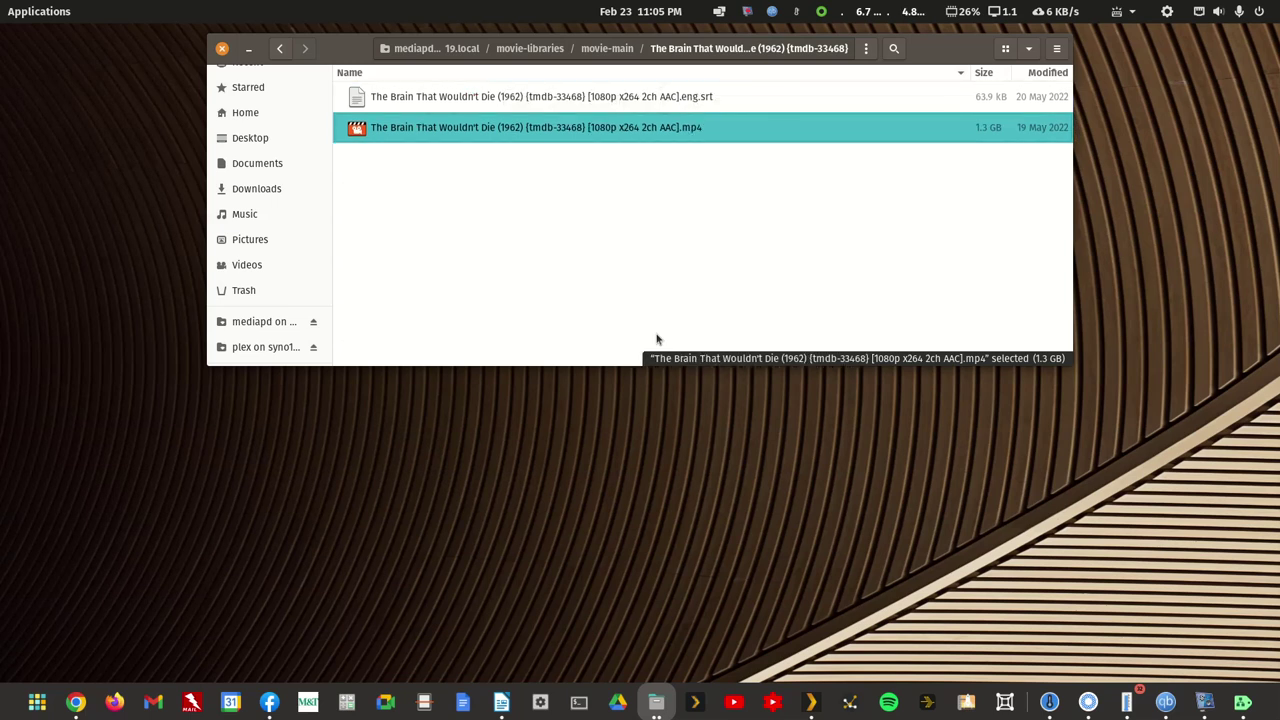
In the Royal Wedding (1951) folder, remove the hyphen before [1080p x265 1ch AAC] from the .eng.SDH.srt file name.
click(280, 48)
double_click(474, 222)
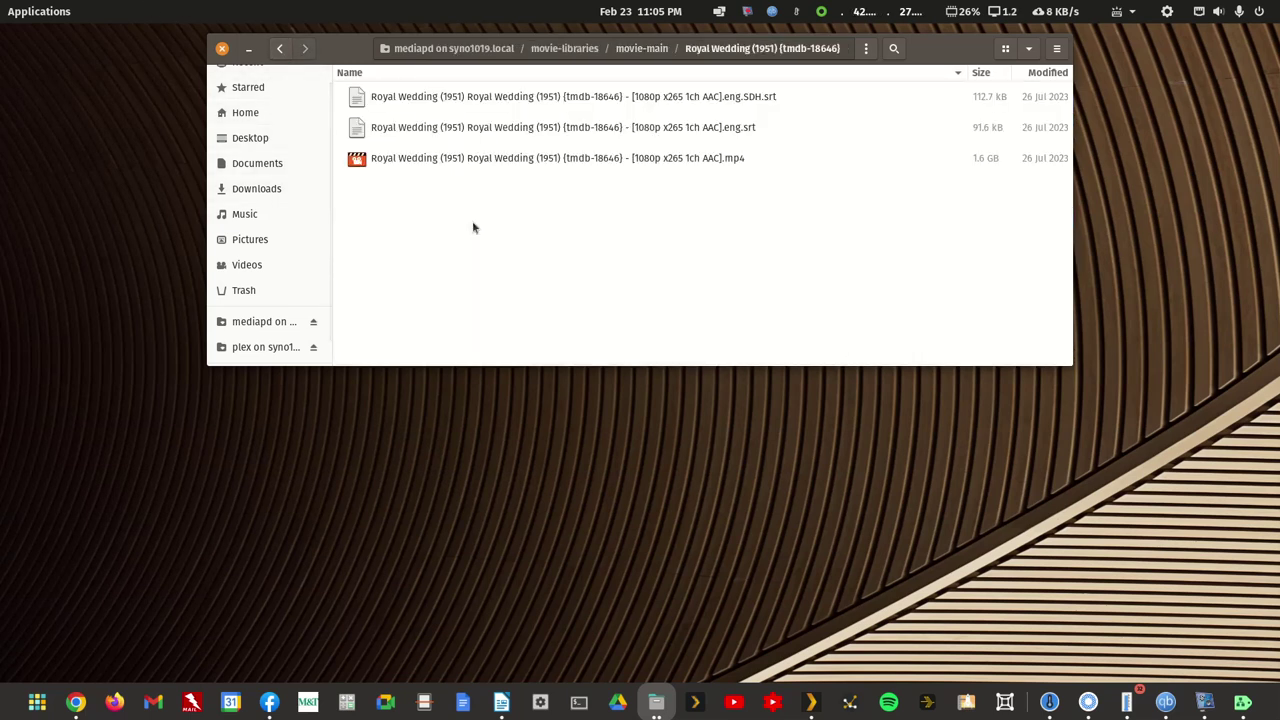
key(Down)
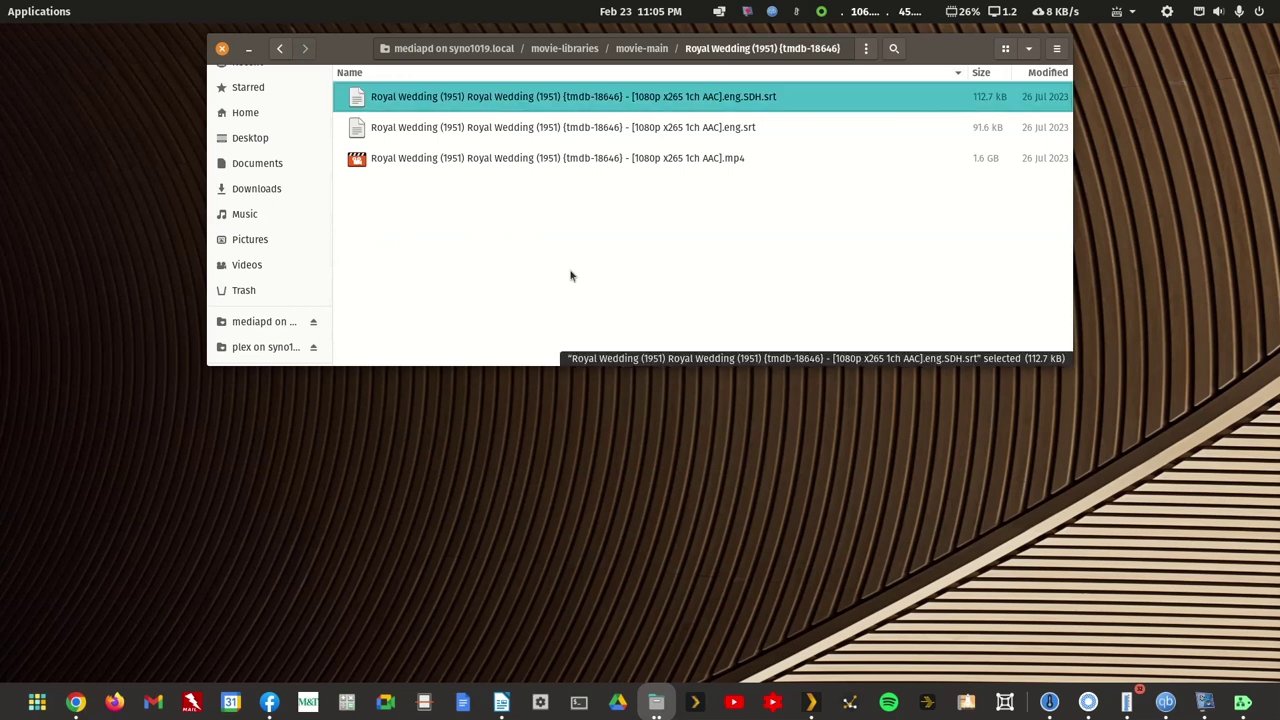
key(F2)
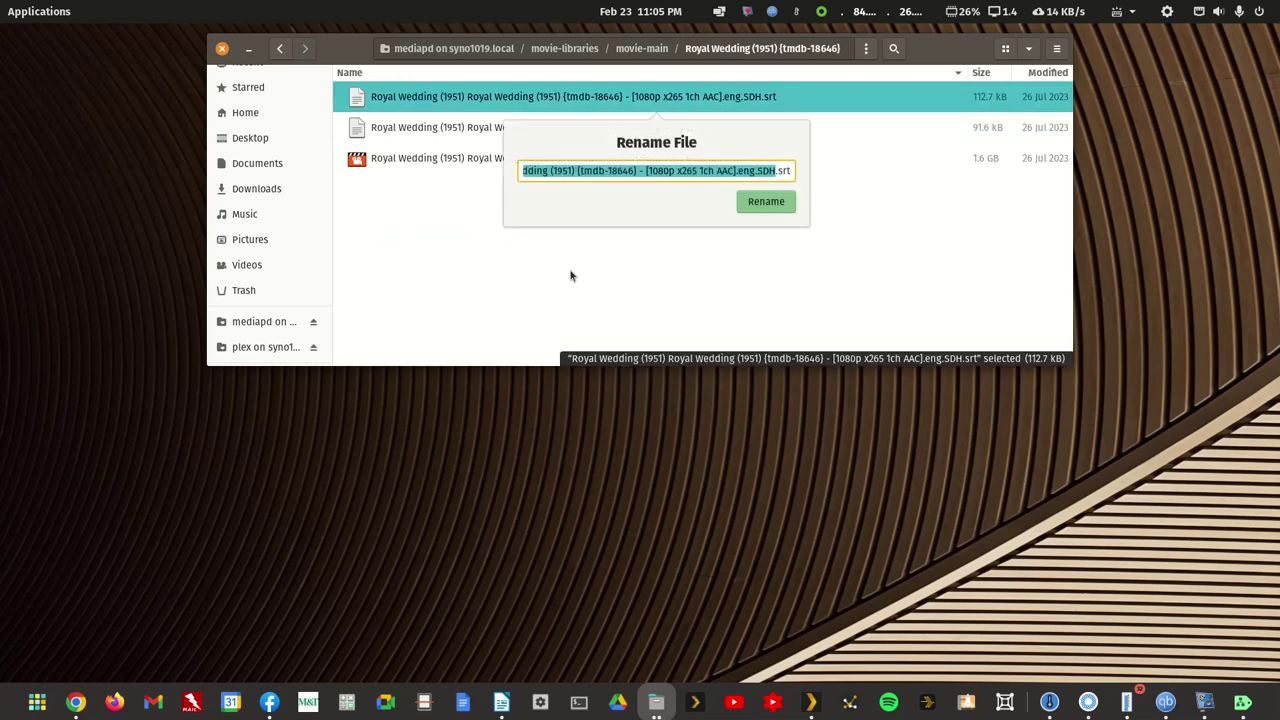
key(Right)
key(Left)
key(Left)
key(Left)
key(Left)
key(Left)
key(Left)
key(Left)
key(Left)
key(Left)
key(Left)
key(Delete)
key(Delete)
key(Delete)
key(Return)
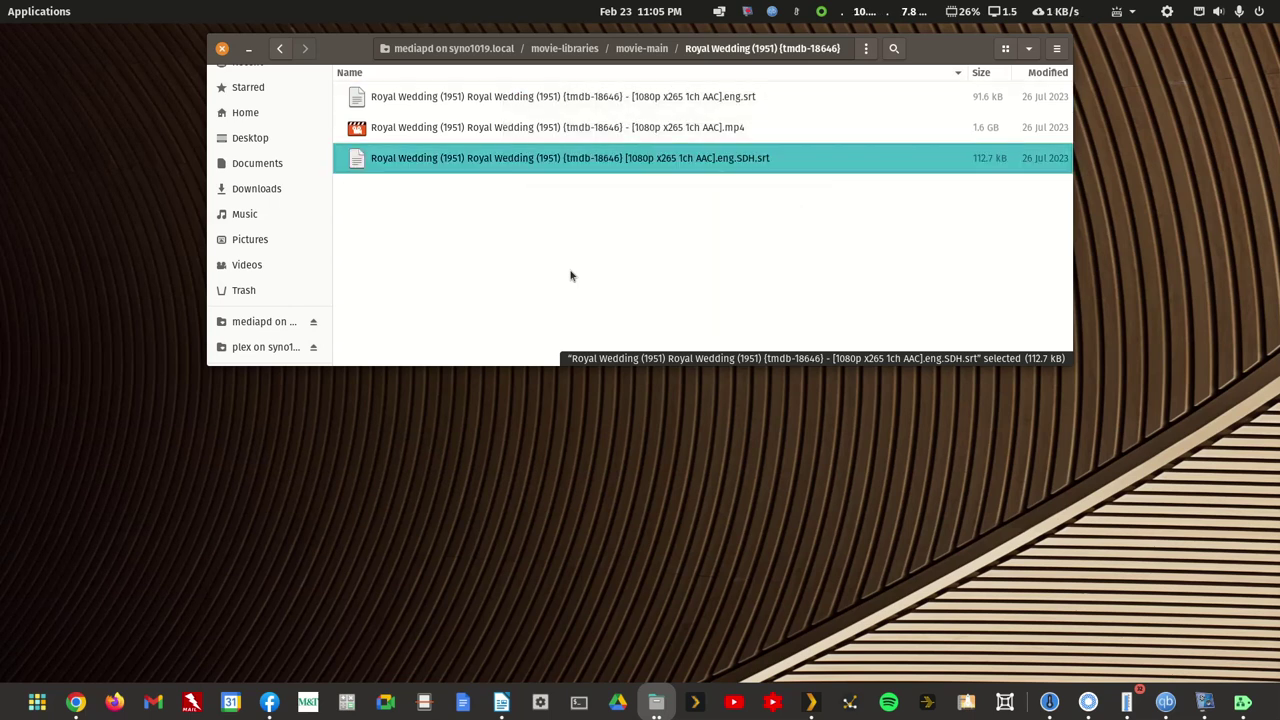
Remove the hyphen before [1080p x265 1ch AAC] from the Royal Wedding .mp4 file name.
key(Up)
key(F2)
key(Home)
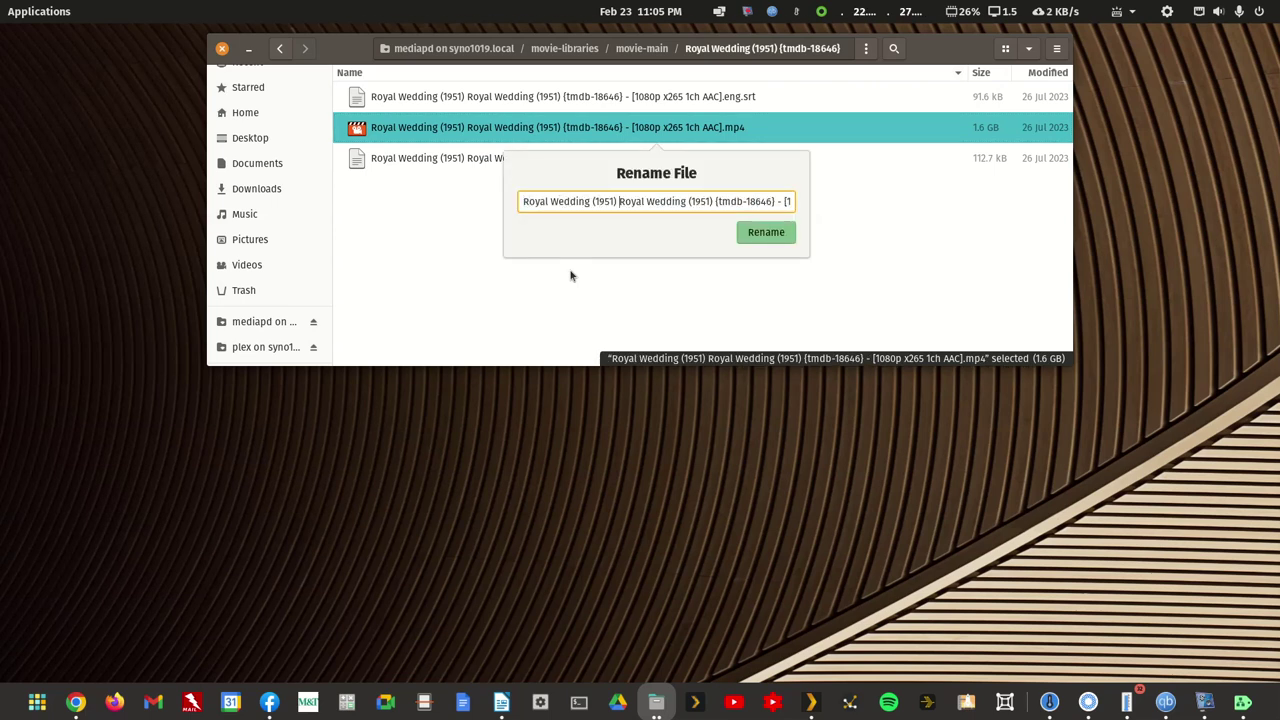
key(Delete)
key(Delete)
key(Return)
Remove the hyphen before [1080p x265 1ch AAC] from the Royal Wedding .eng.srt file name.
key(Up)
key(Up)
key(F2)
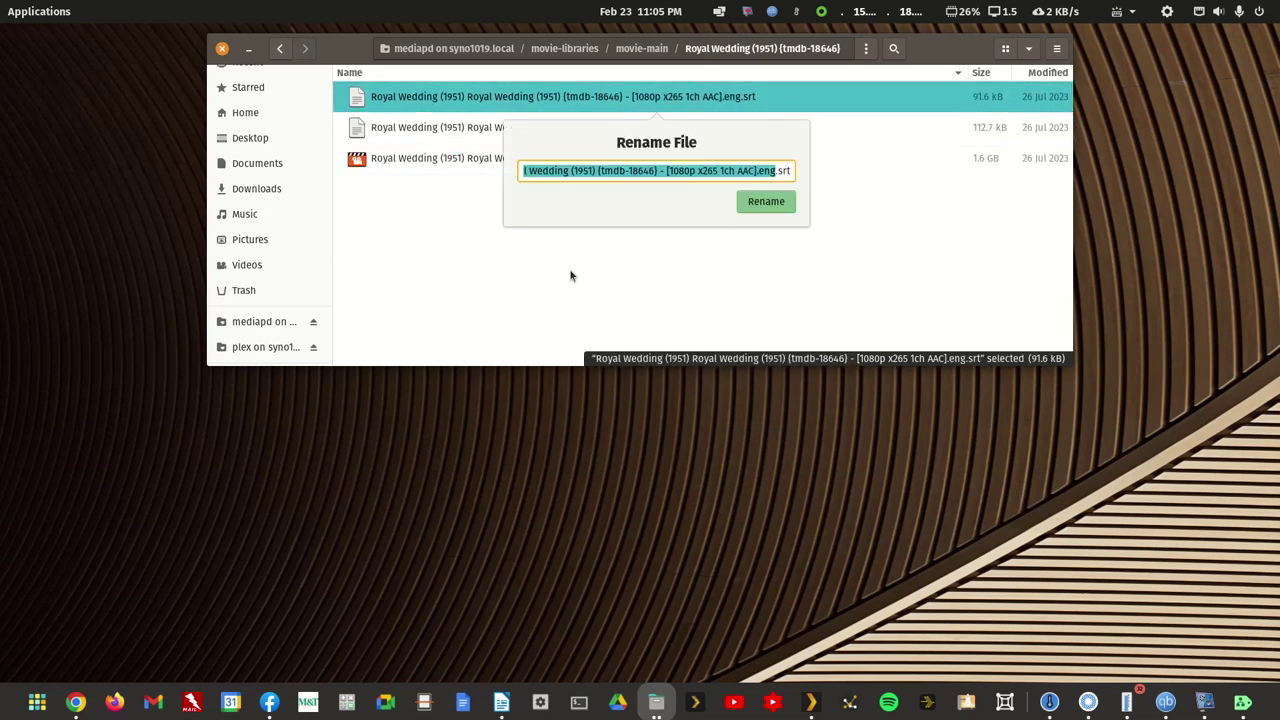
key(Home)
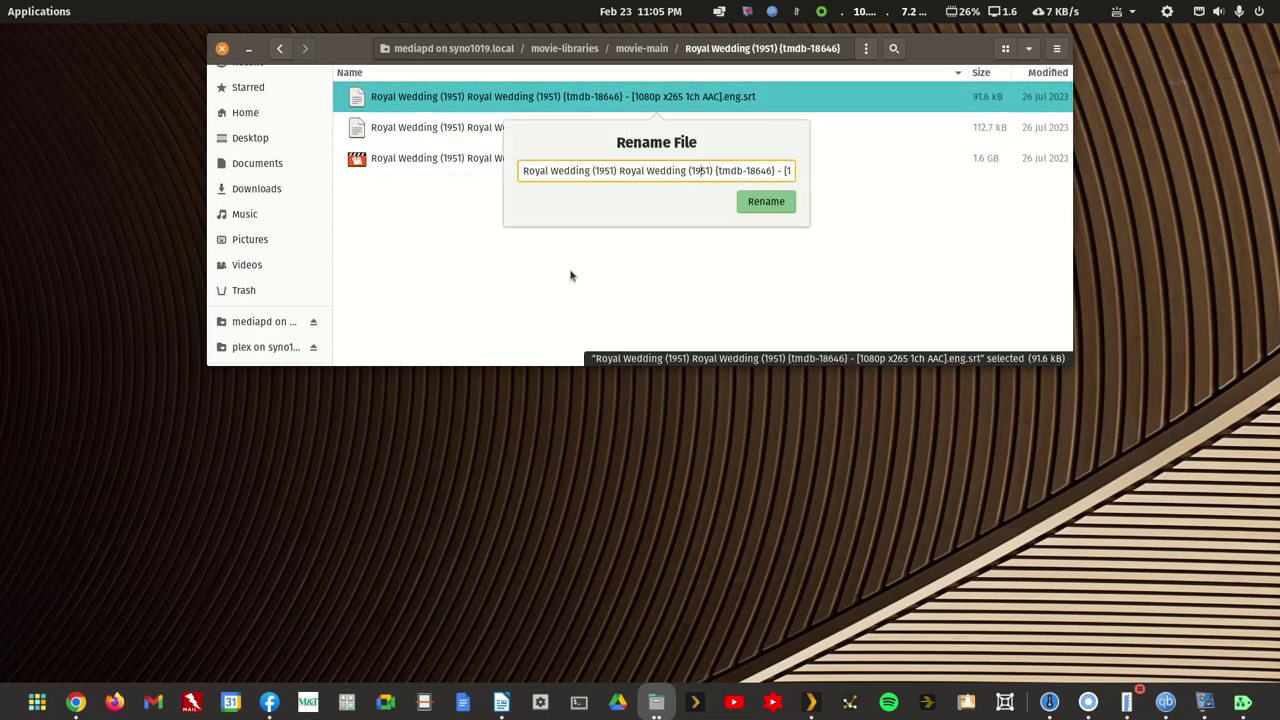
key(Right)
key(Right)
key(Right)
key(Delete)
key(Delete)
key(Return)
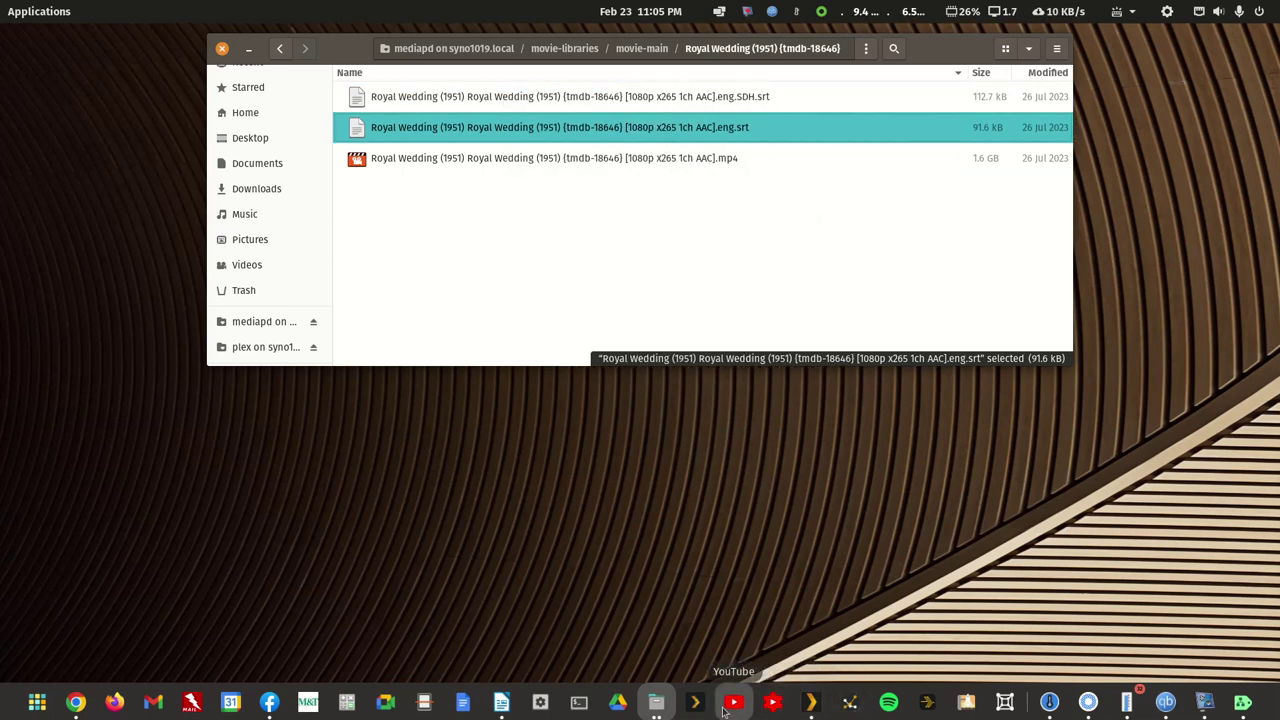
Switch to Plex and check the current server activity for Walker63-DS1019+.
click(818, 708)
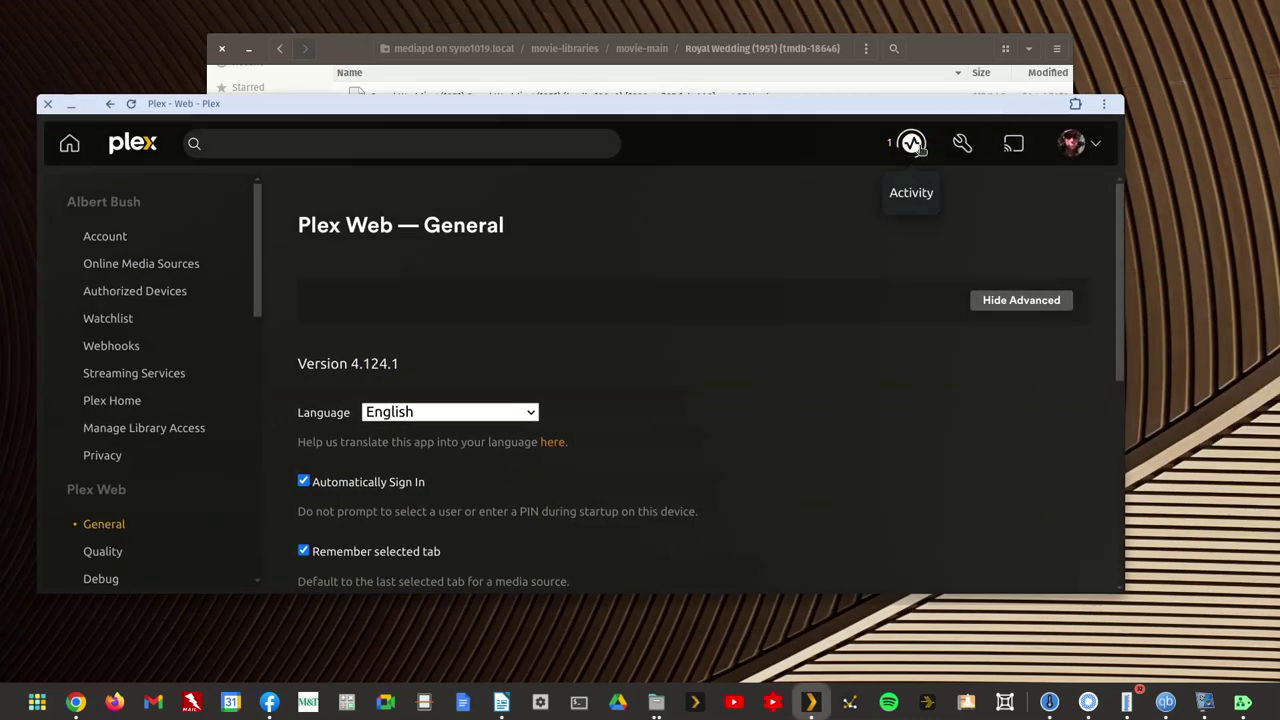
click(913, 145)
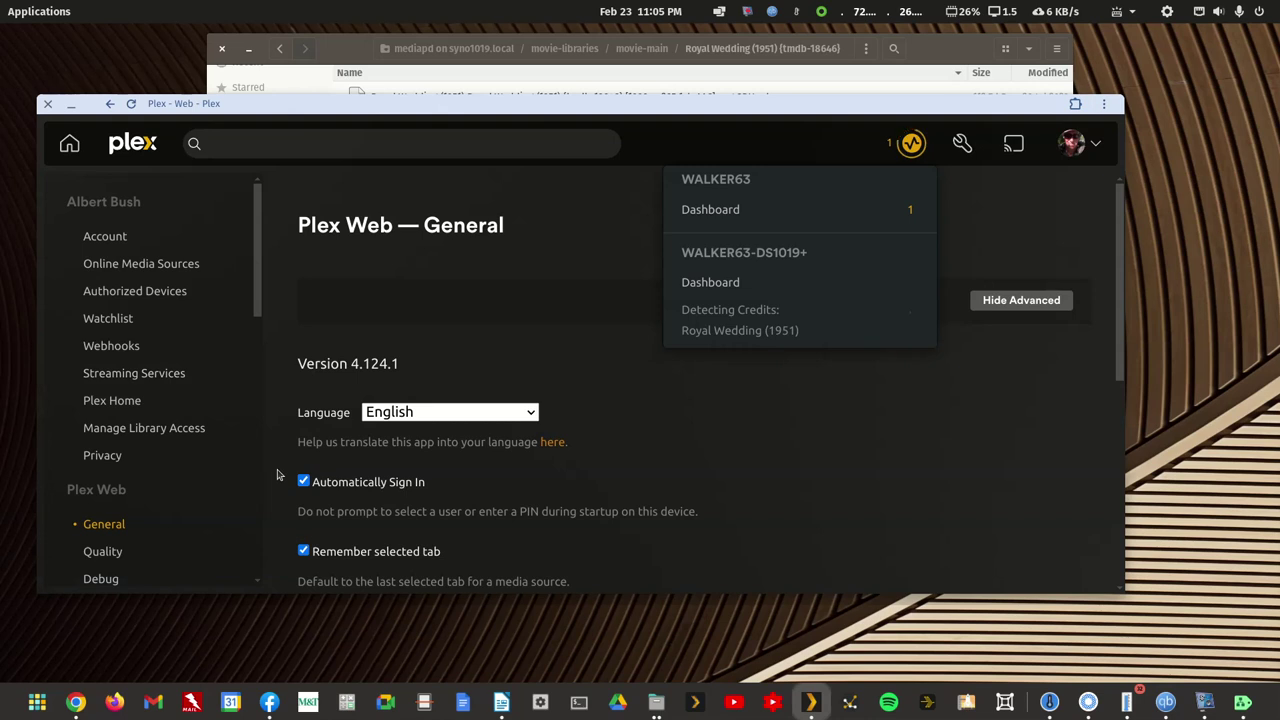
click(740, 517)
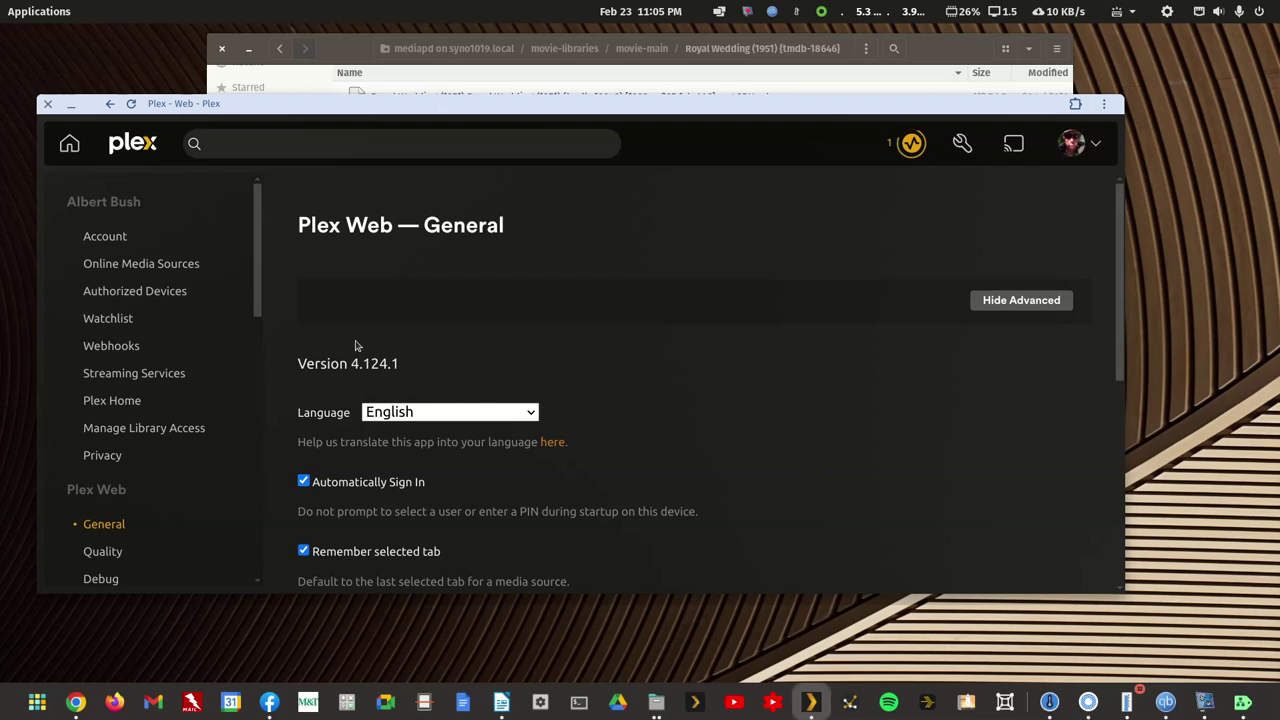
scroll(122, 466, down, 8)
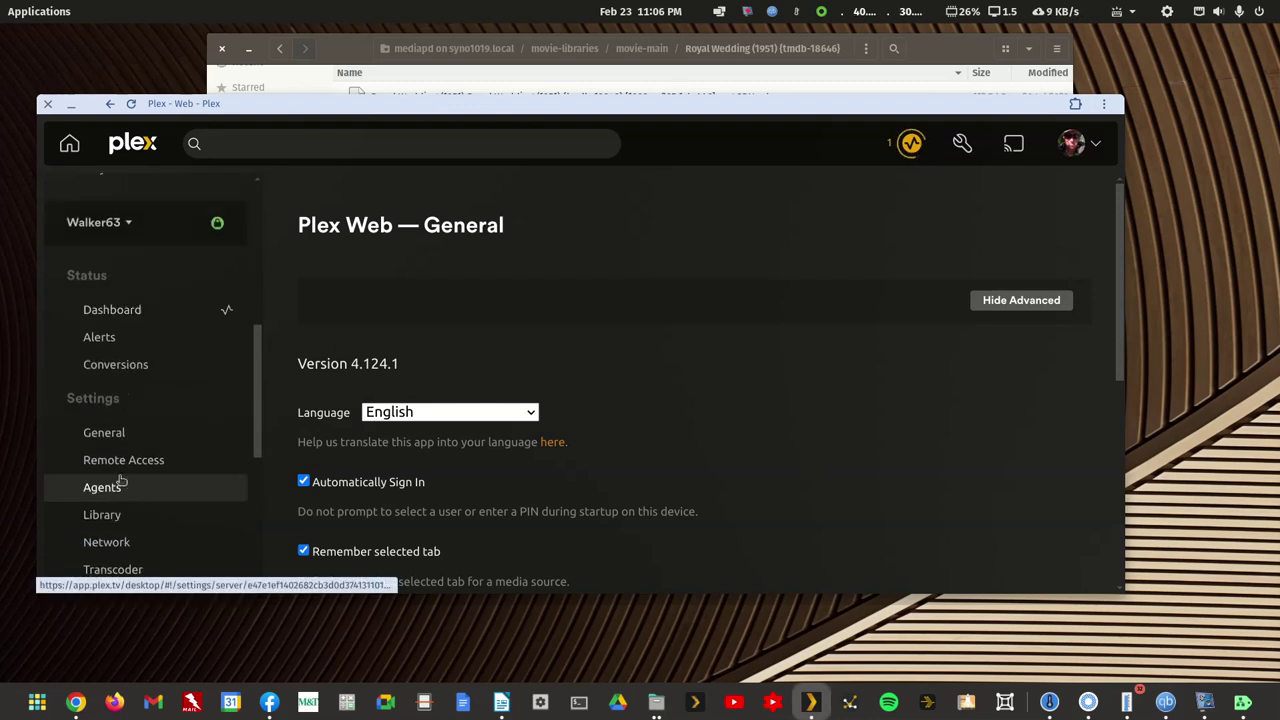
scroll(121, 458, down, 3)
scroll(106, 400, down, 4)
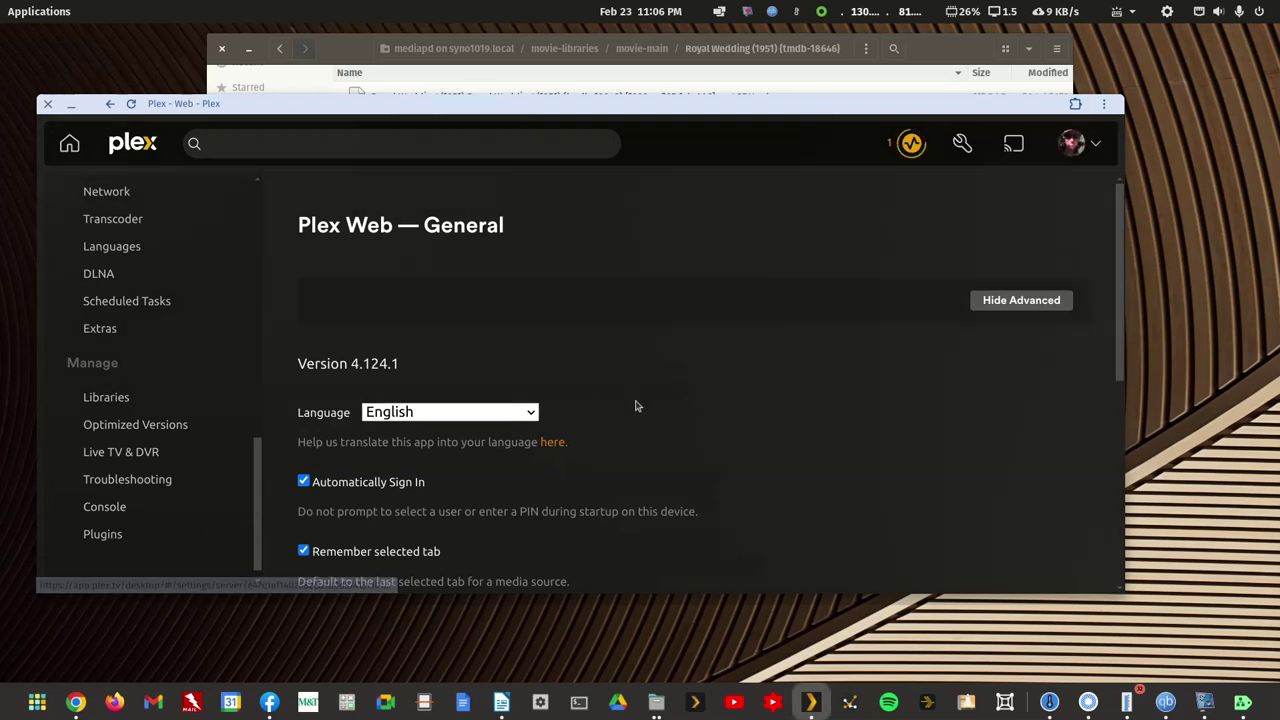
click(101, 400)
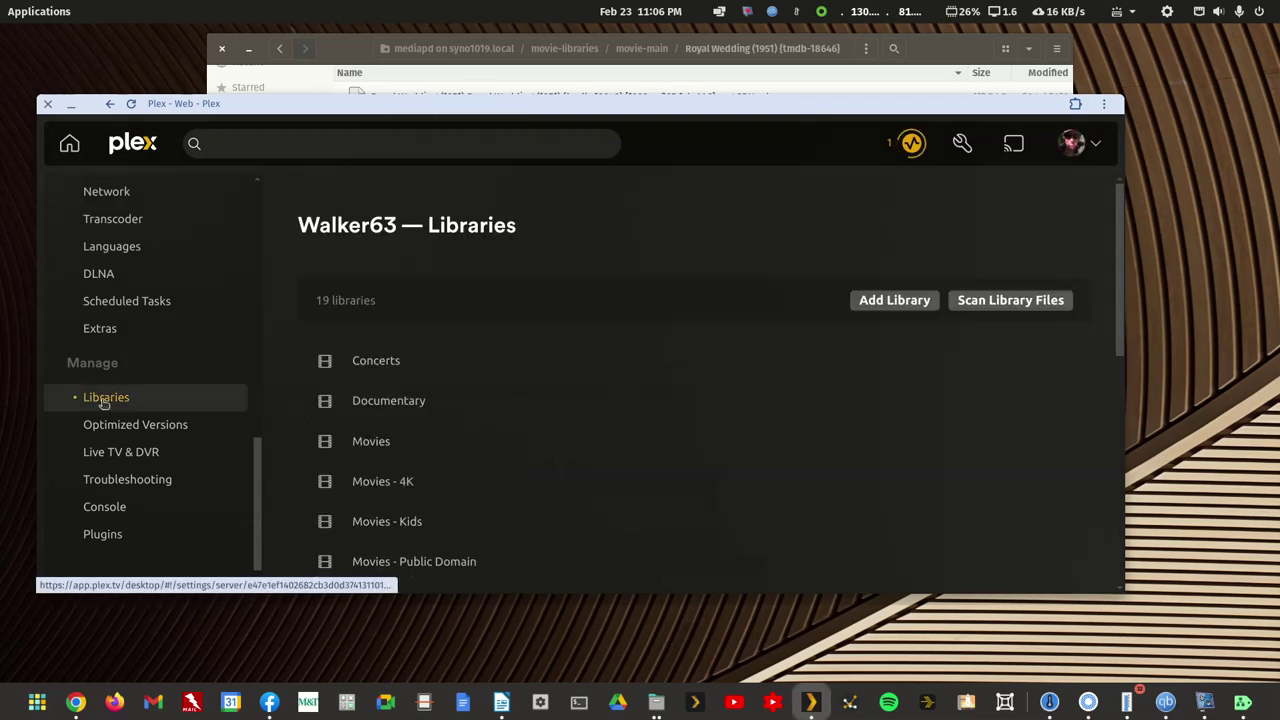
click(371, 441)
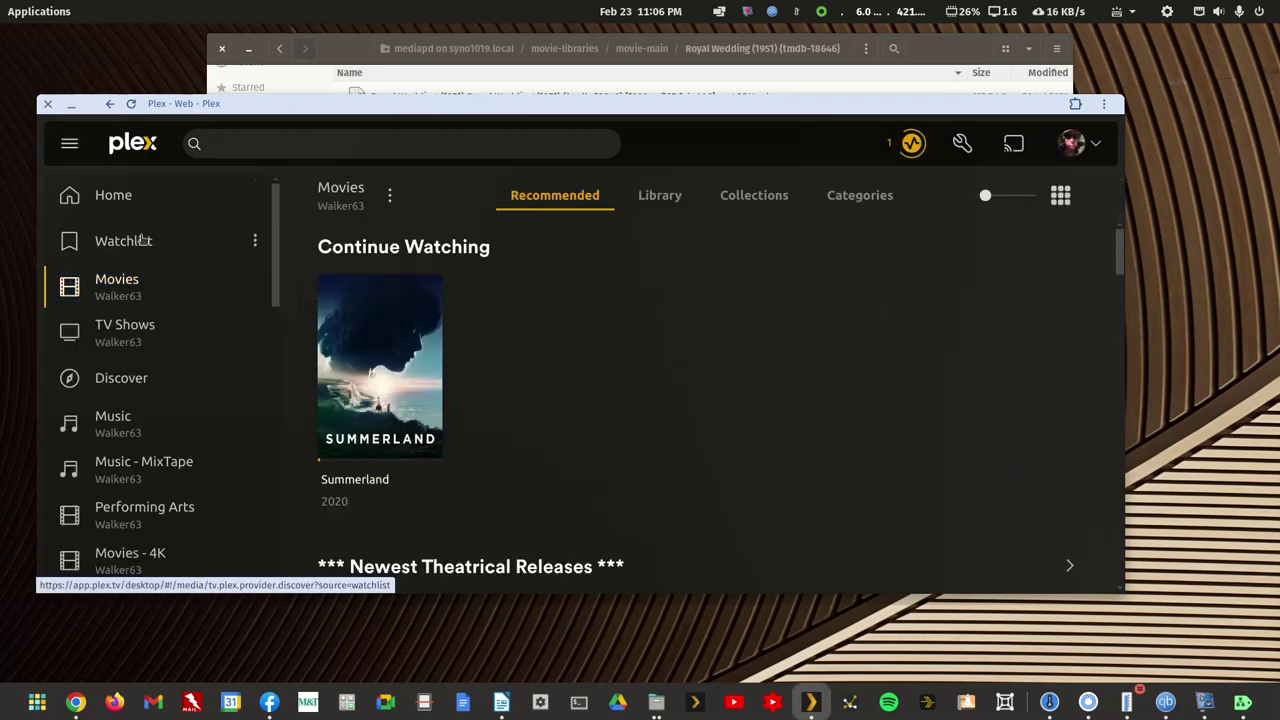
Return to the Plex settings and switch the managed server to Walker63-DS1019+.
click(962, 143)
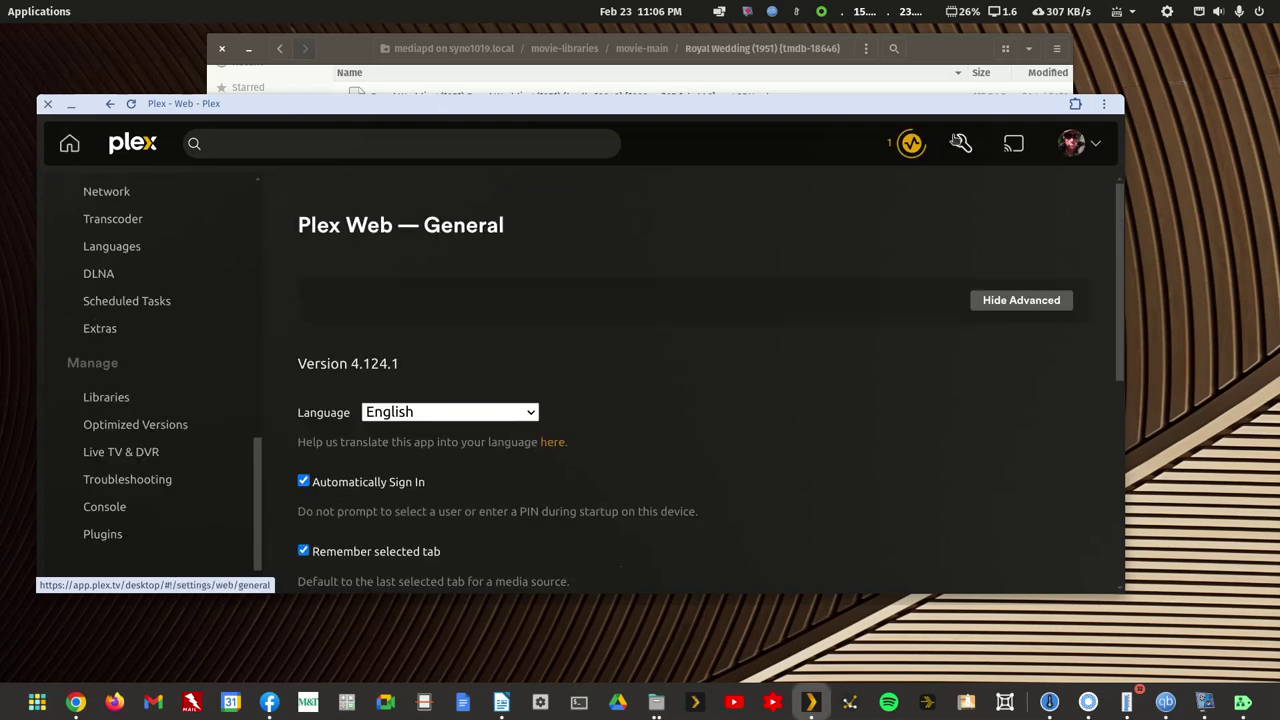
scroll(157, 408, up, 5)
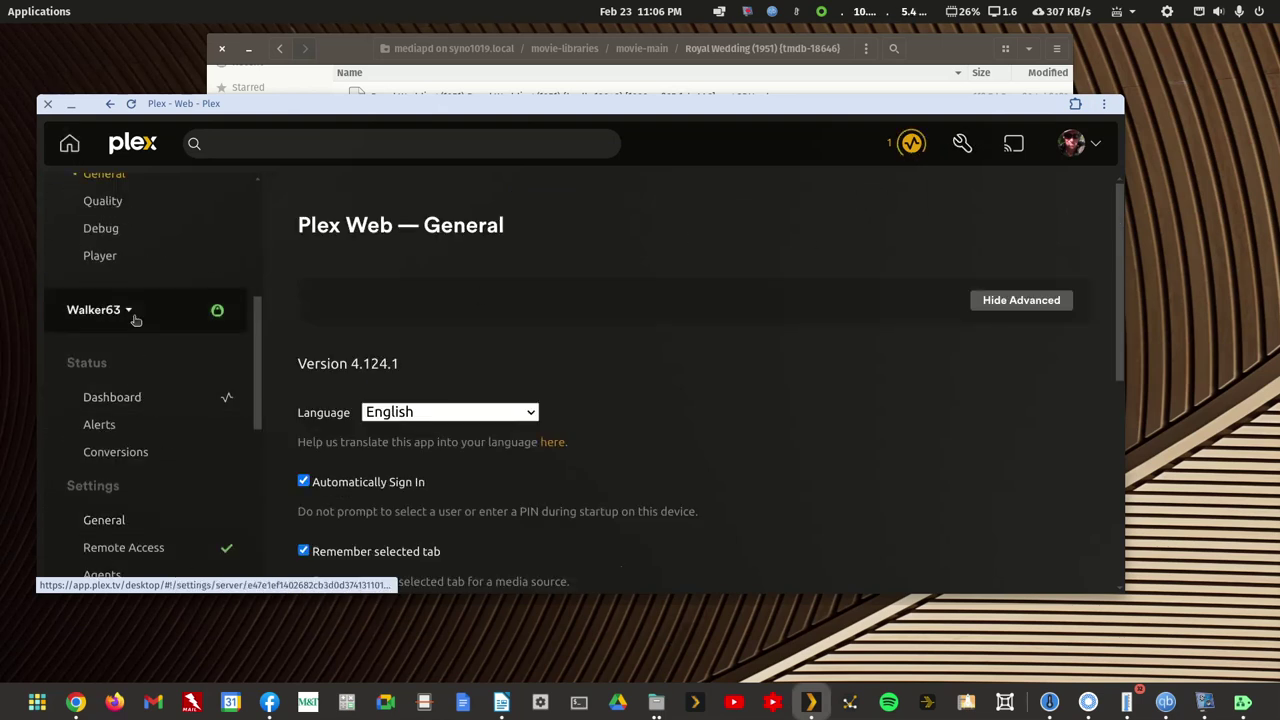
click(134, 317)
click(115, 415)
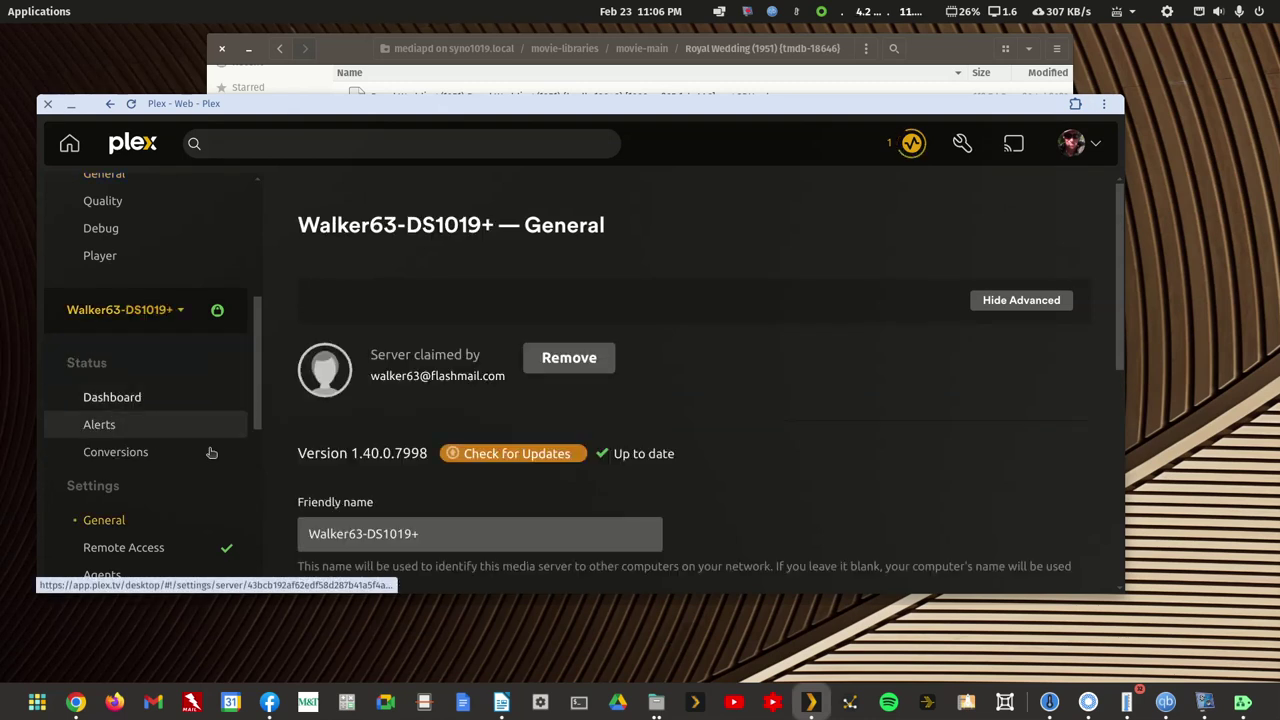
Open the Movies library from the server's library list and maximize the Plex window.
scroll(205, 464, down, 3)
scroll(205, 464, down, 3)
click(140, 403)
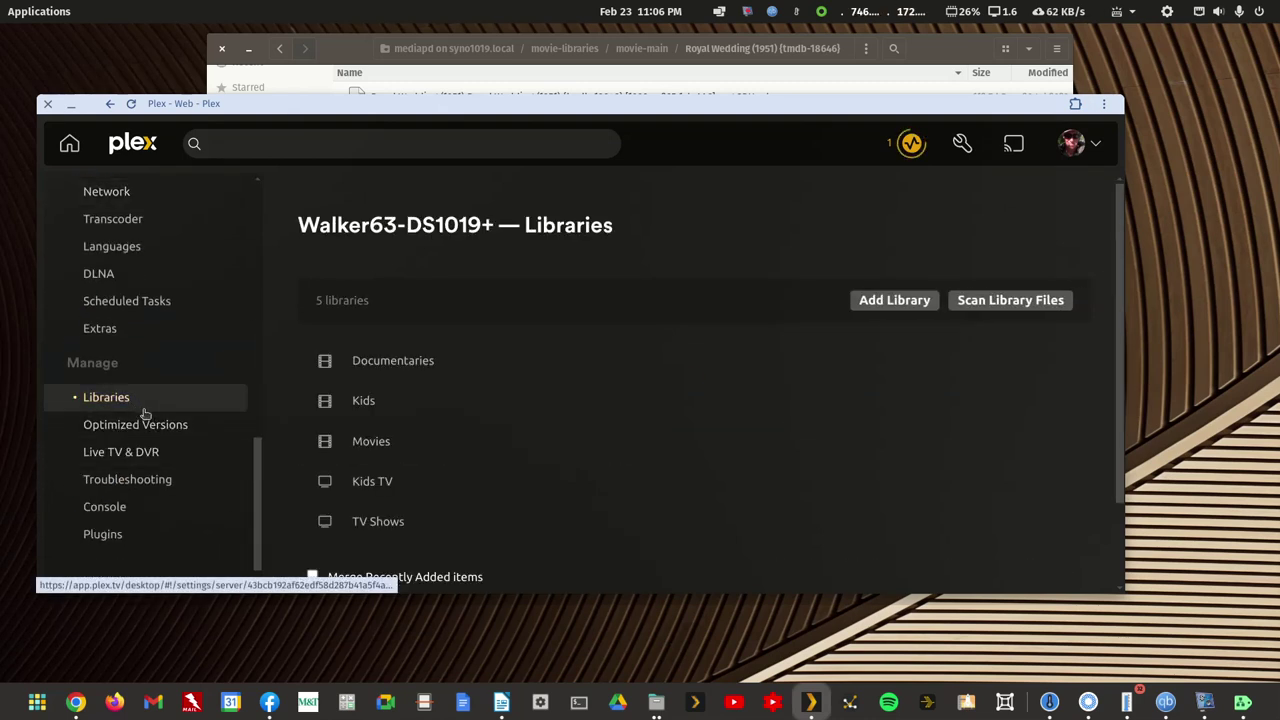
click(363, 443)
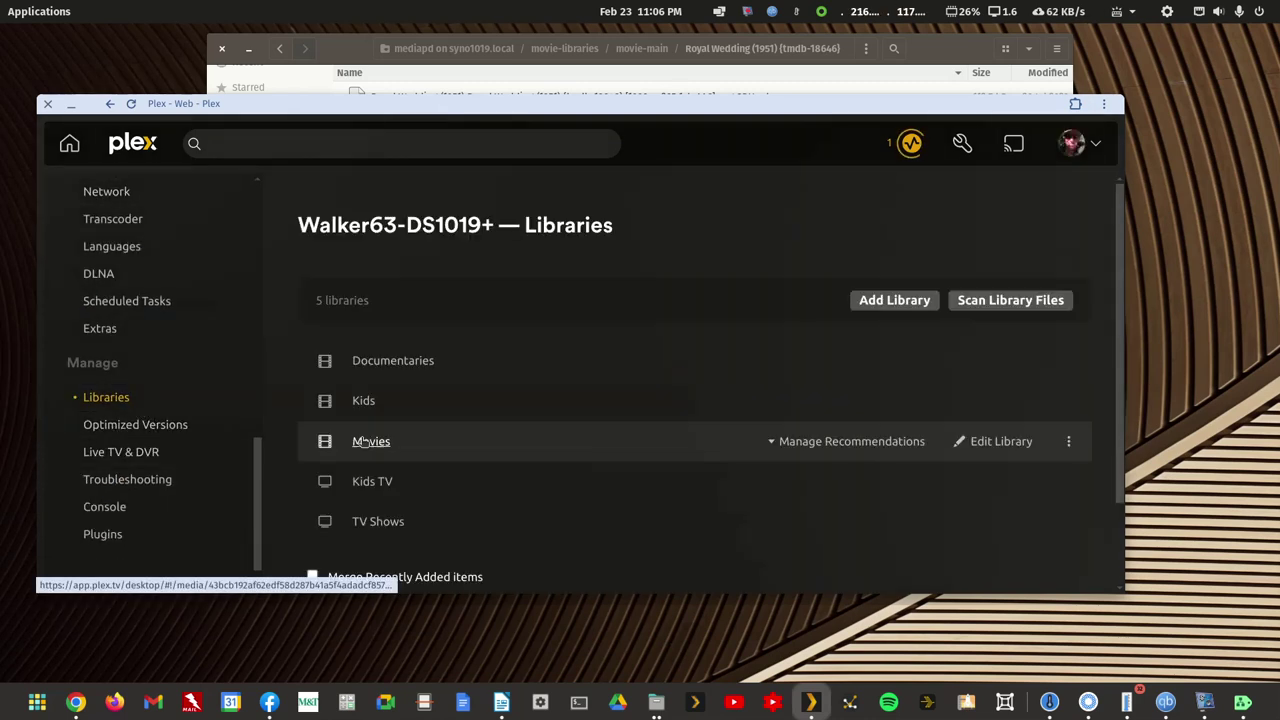
click(362, 443)
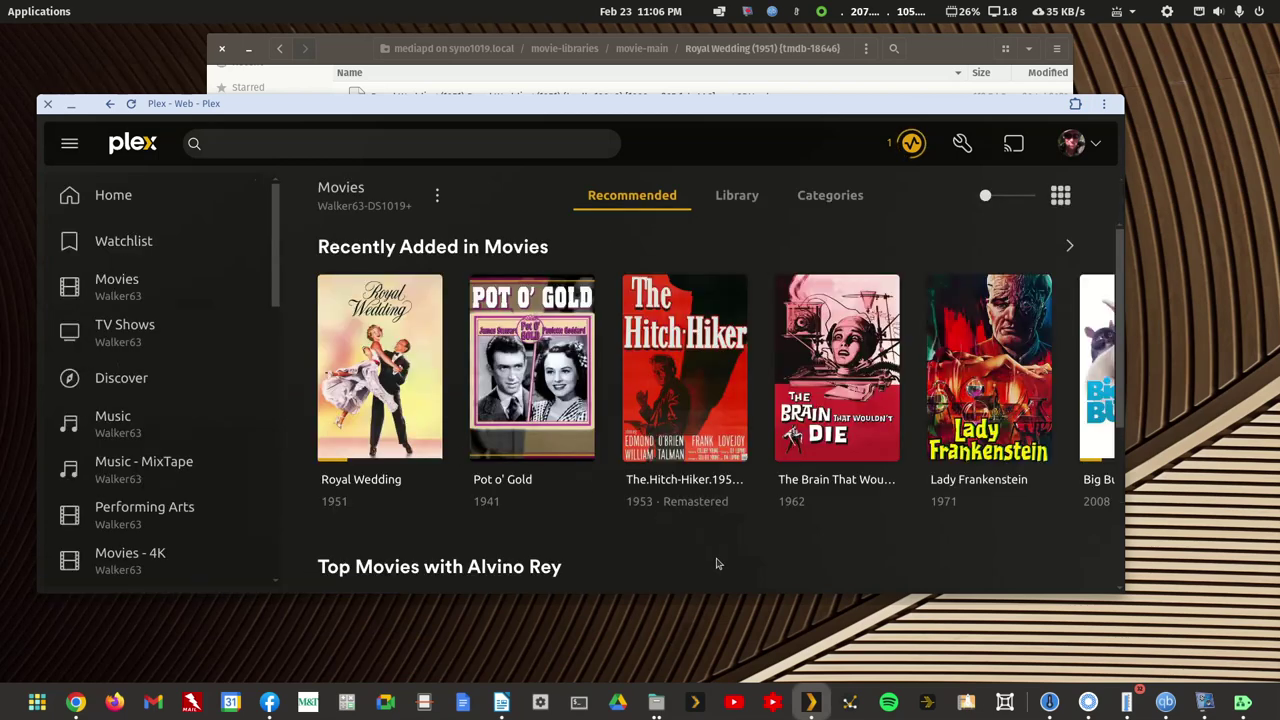
double_click(812, 104)
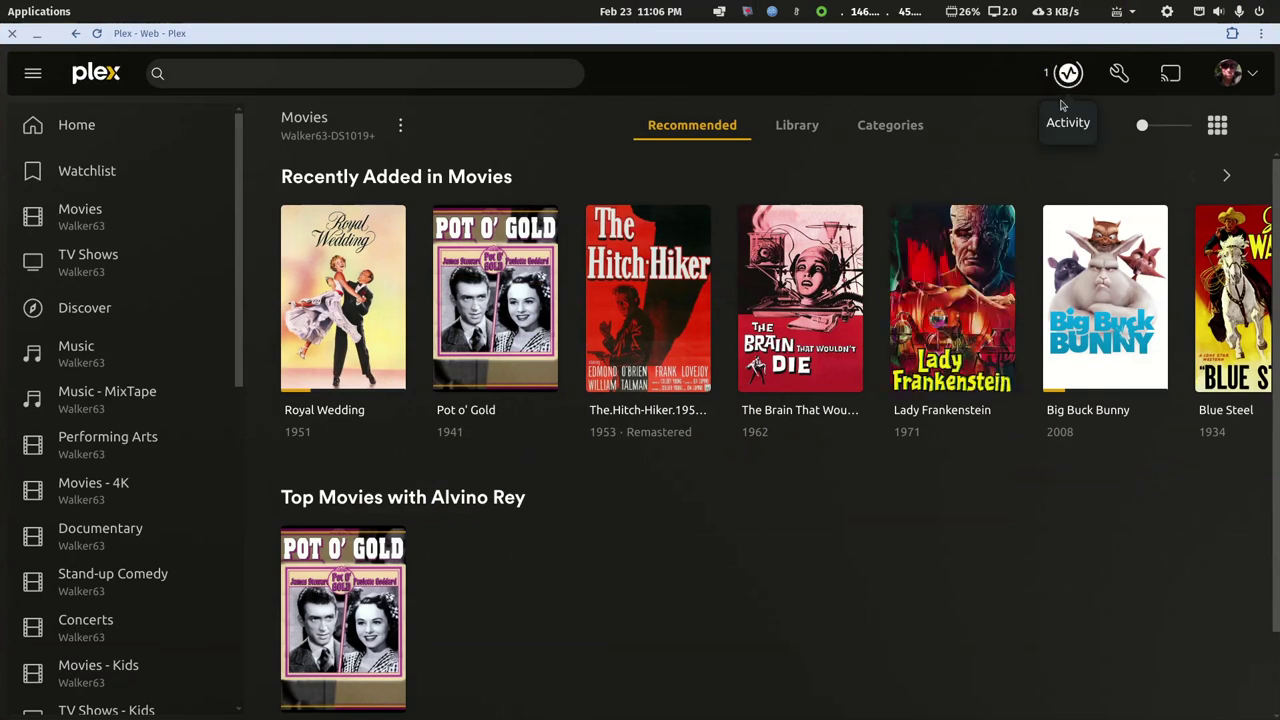
Check the management options for the Movies library and the current activity on Walker63-DS1019+.
mouse_move(1008, 308)
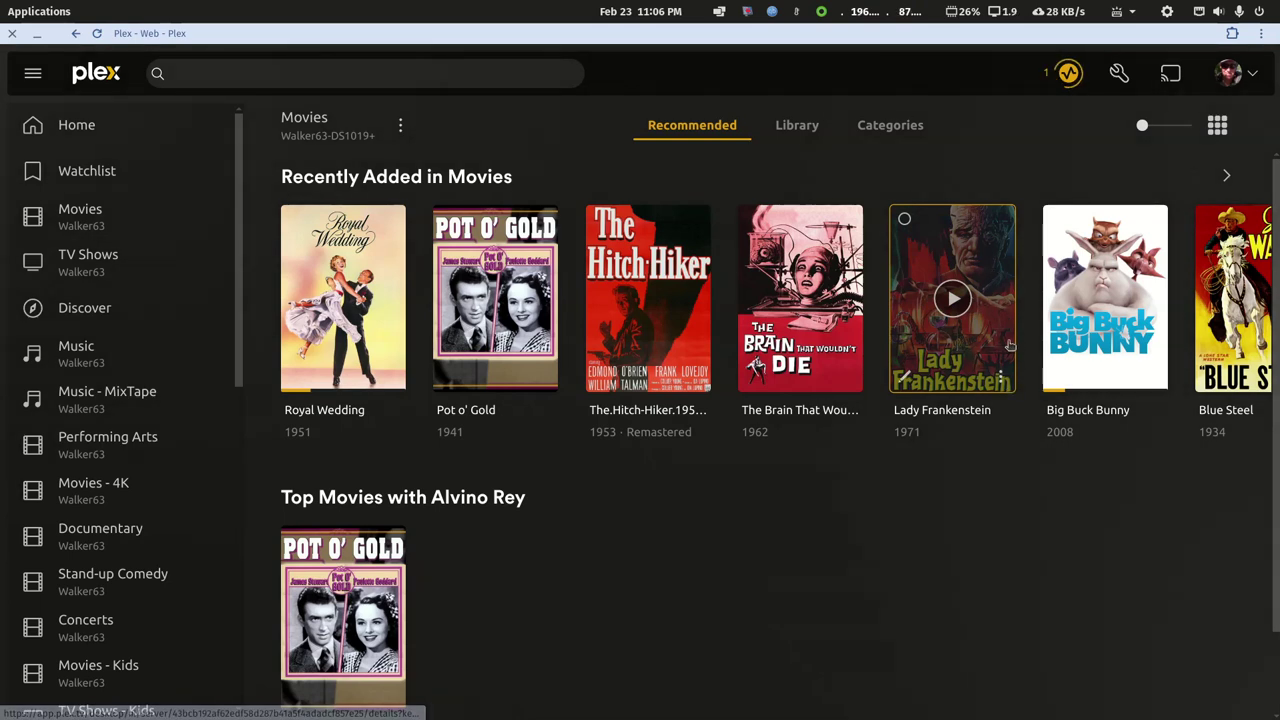
click(400, 127)
mouse_move(446, 264)
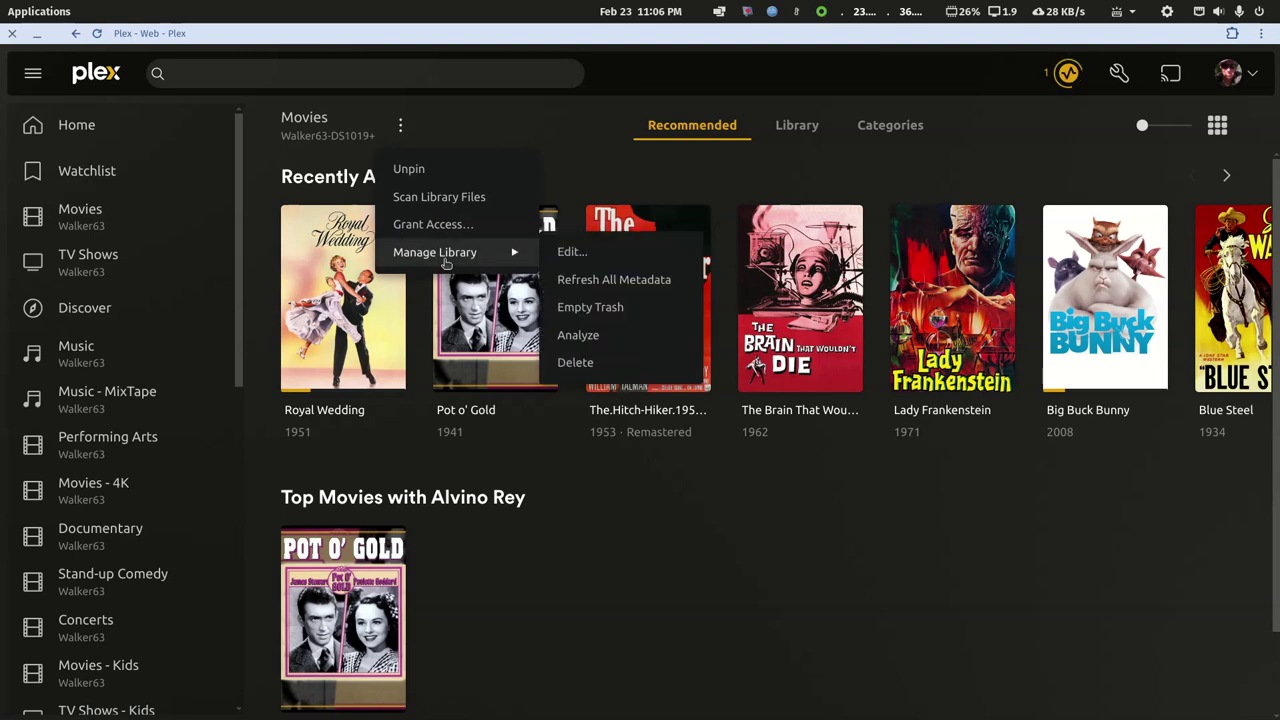
click(1066, 80)
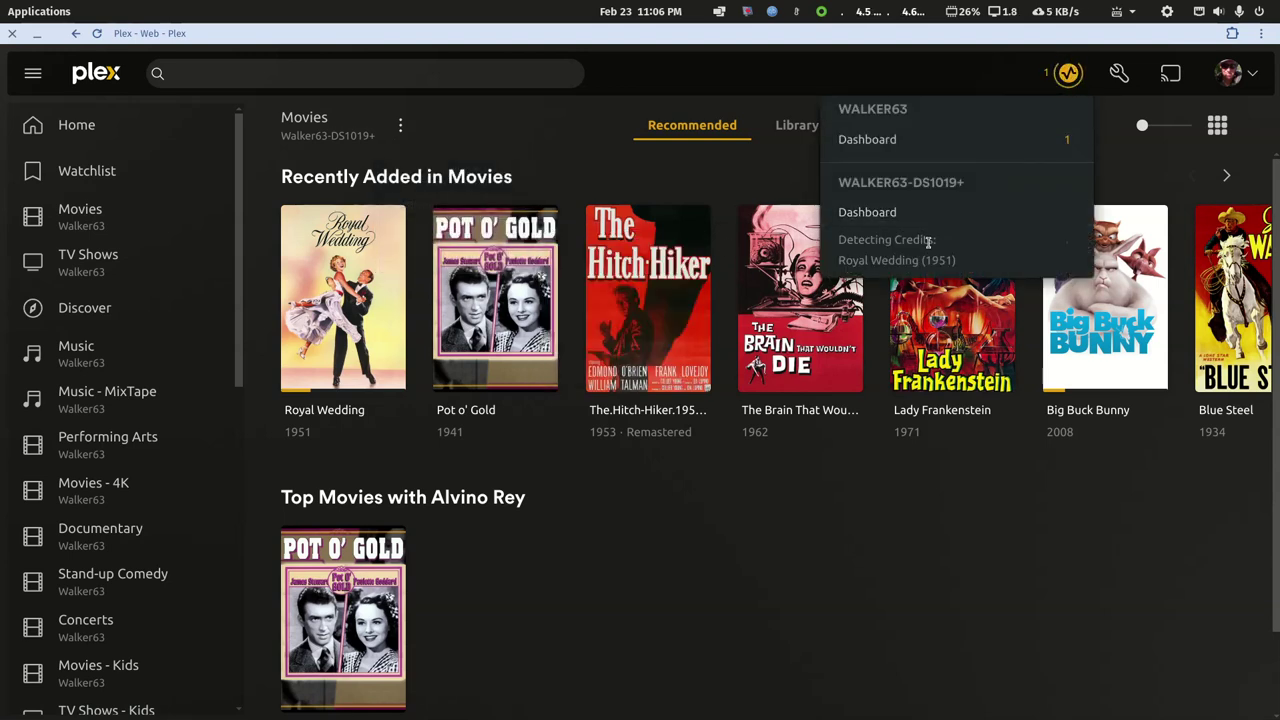
click(870, 519)
Scan the Movies library's files and look over the Recommended page.
click(400, 125)
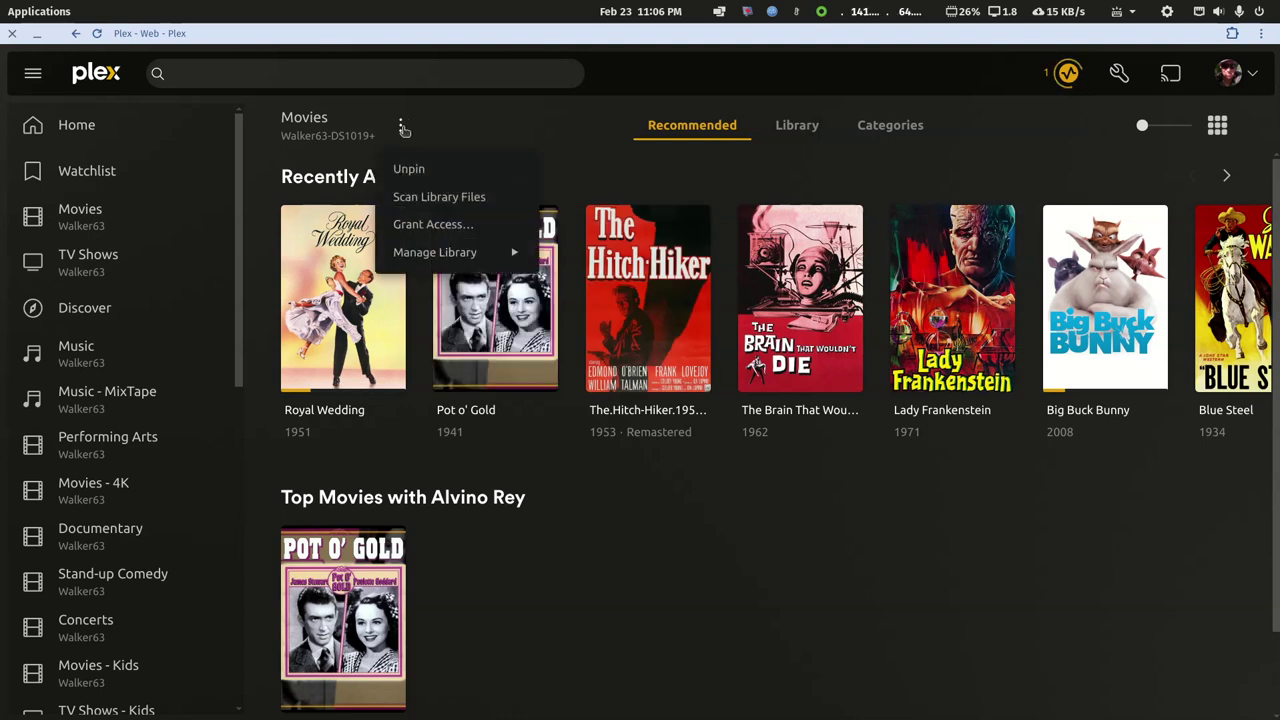
mouse_move(425, 250)
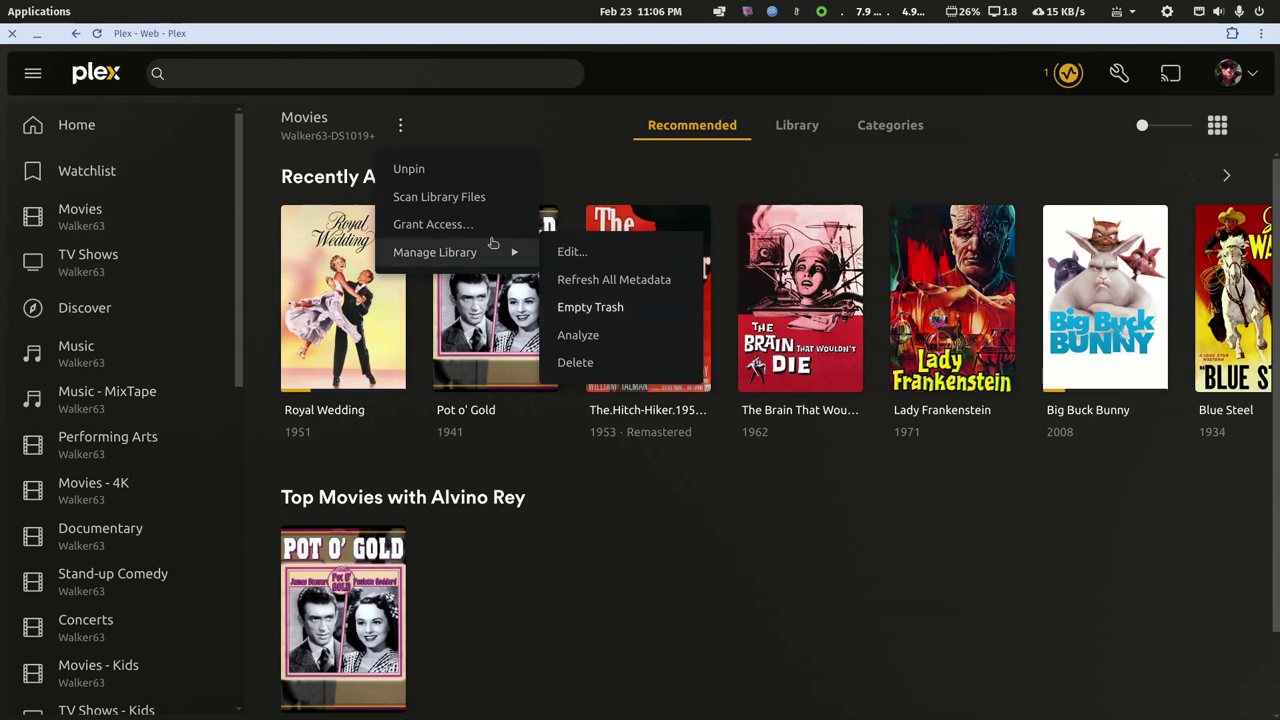
click(461, 207)
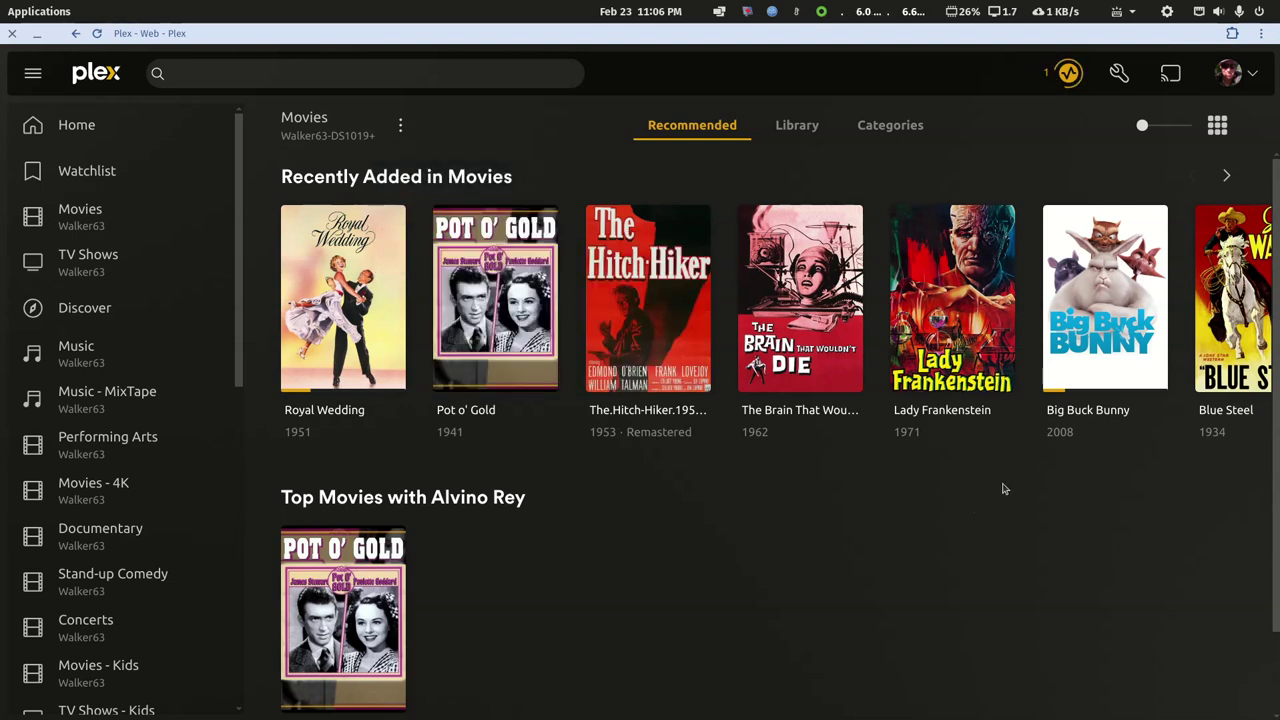
scroll(1005, 489, down, 1)
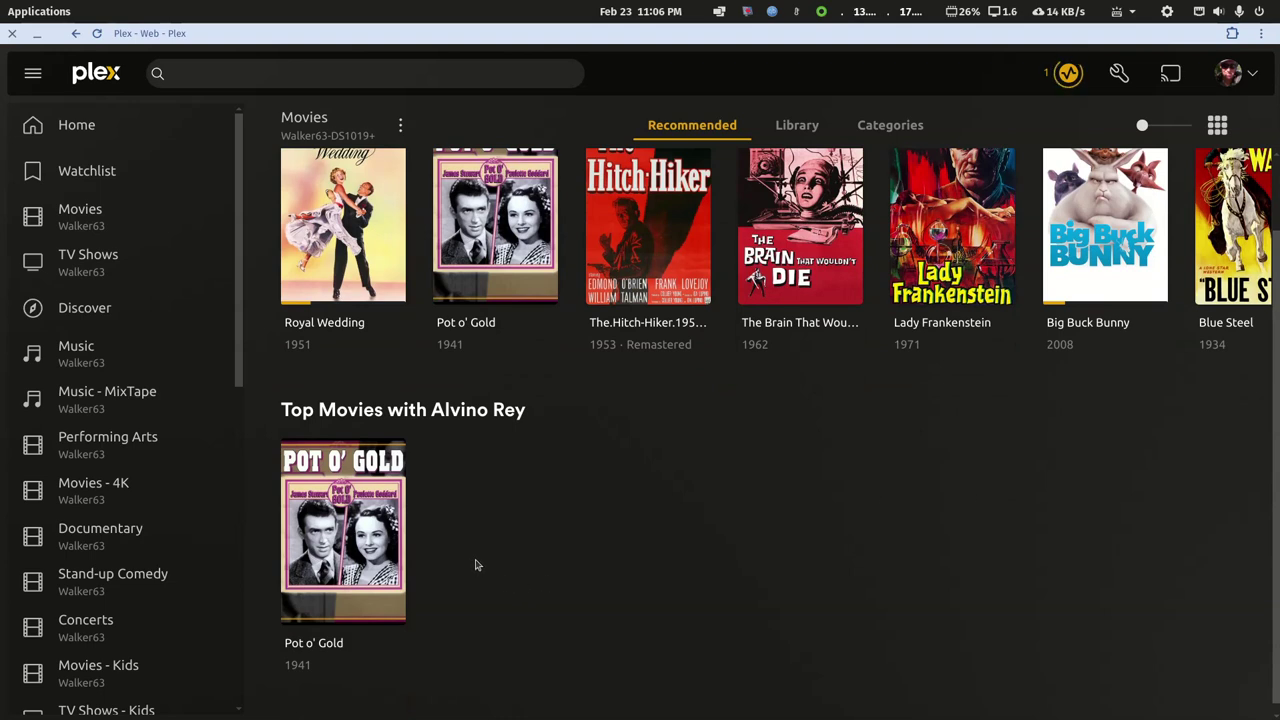
scroll(476, 566, up, 1)
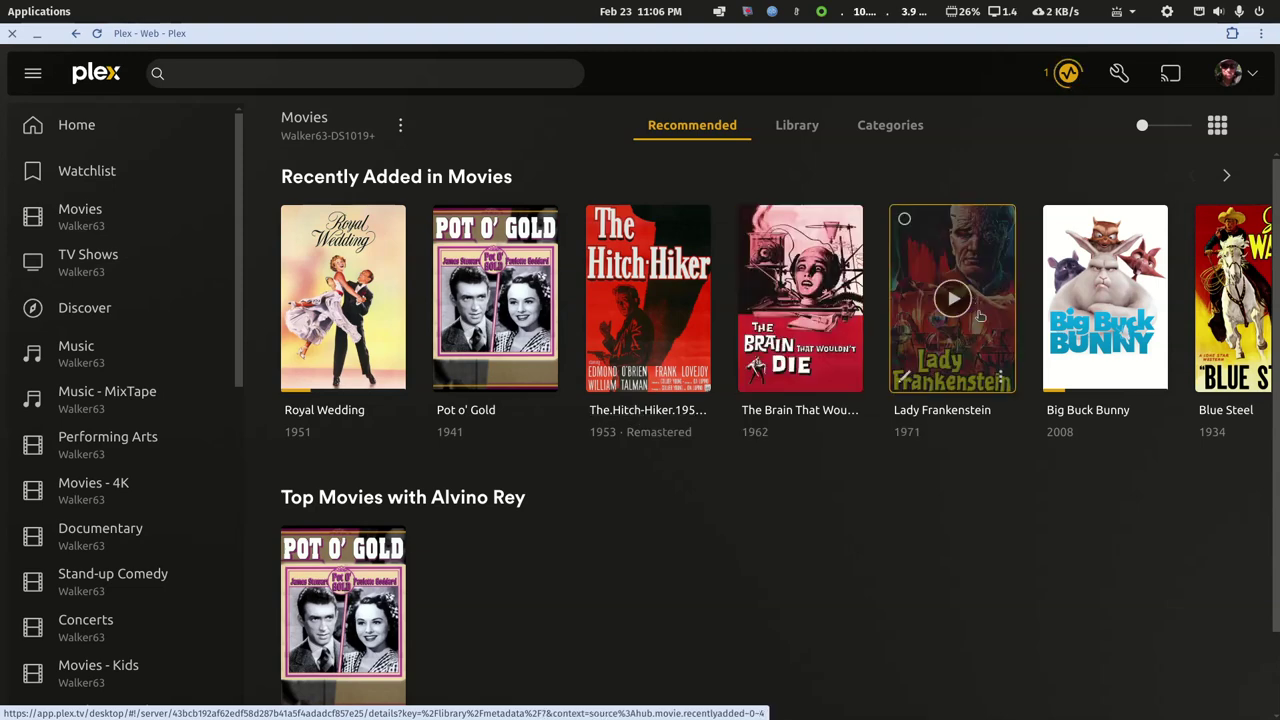
Restore the Plex window to its smaller size and return the file manager behind it to the movie-main folder.
double_click(746, 36)
drag(722, 104, 756, 446)
click(281, 50)
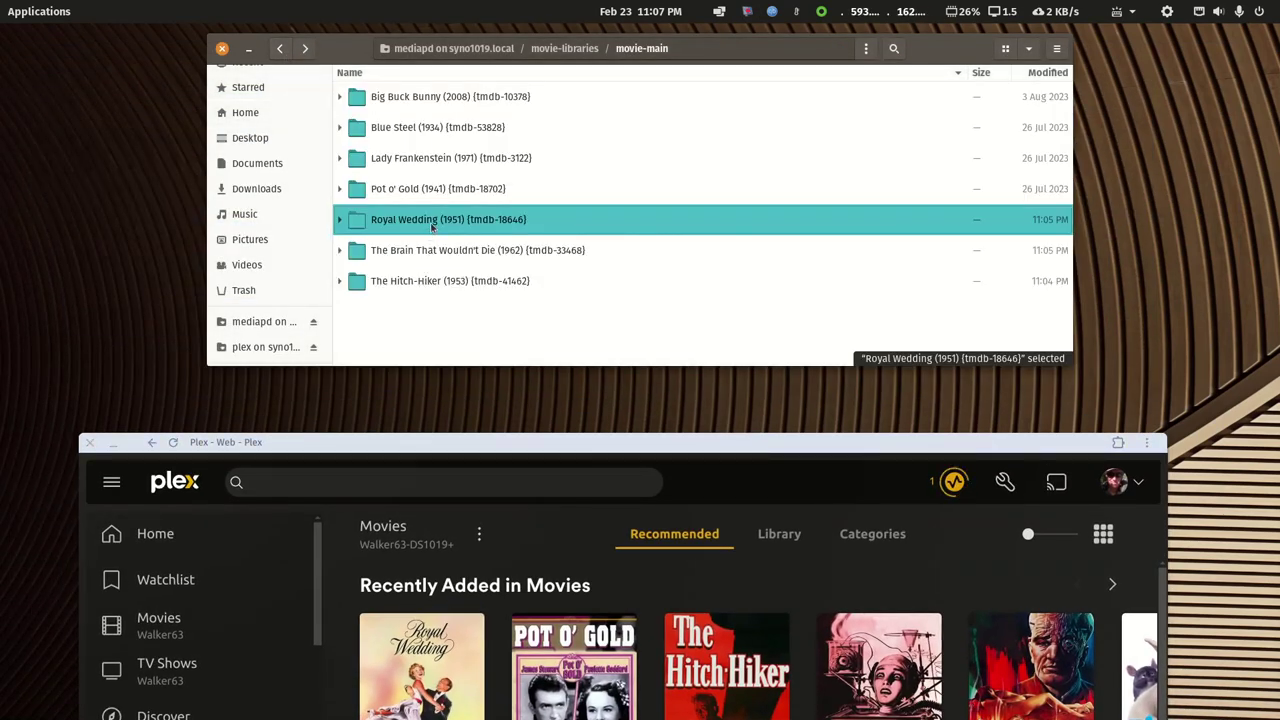
drag(459, 451, 457, 100)
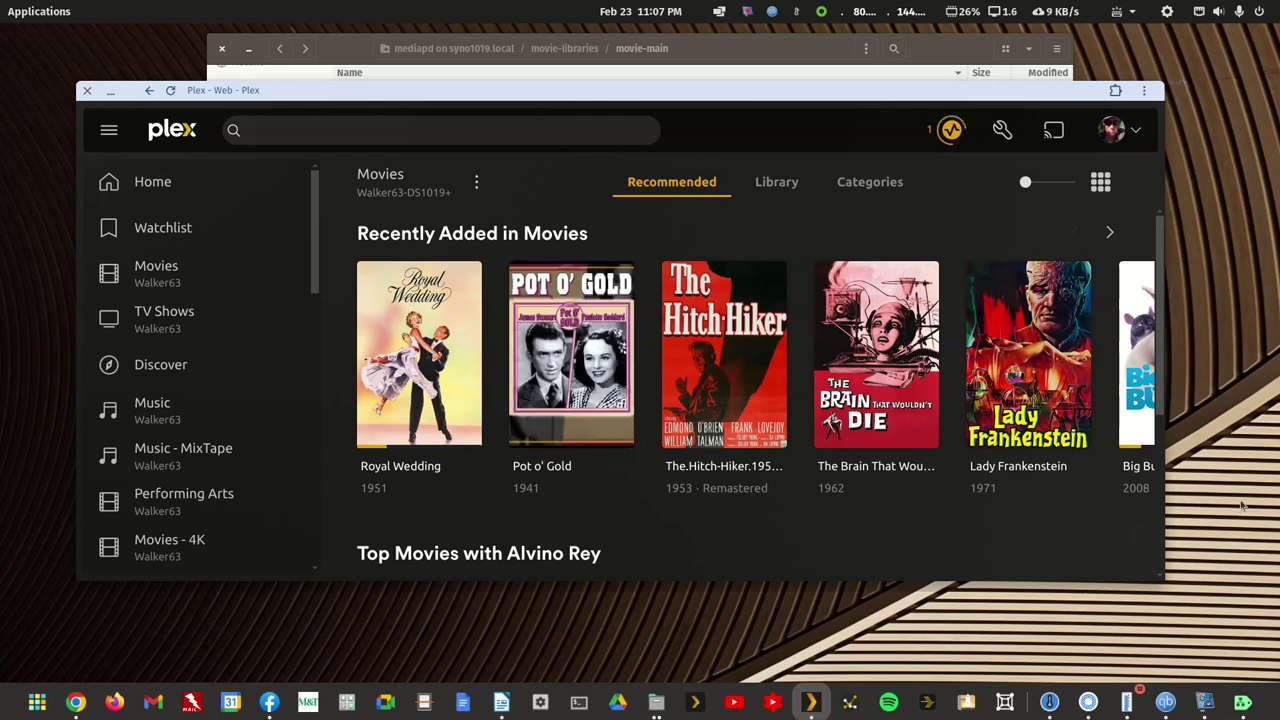
Show the full library view of the Movies library and check the server activity.
click(1107, 233)
click(786, 188)
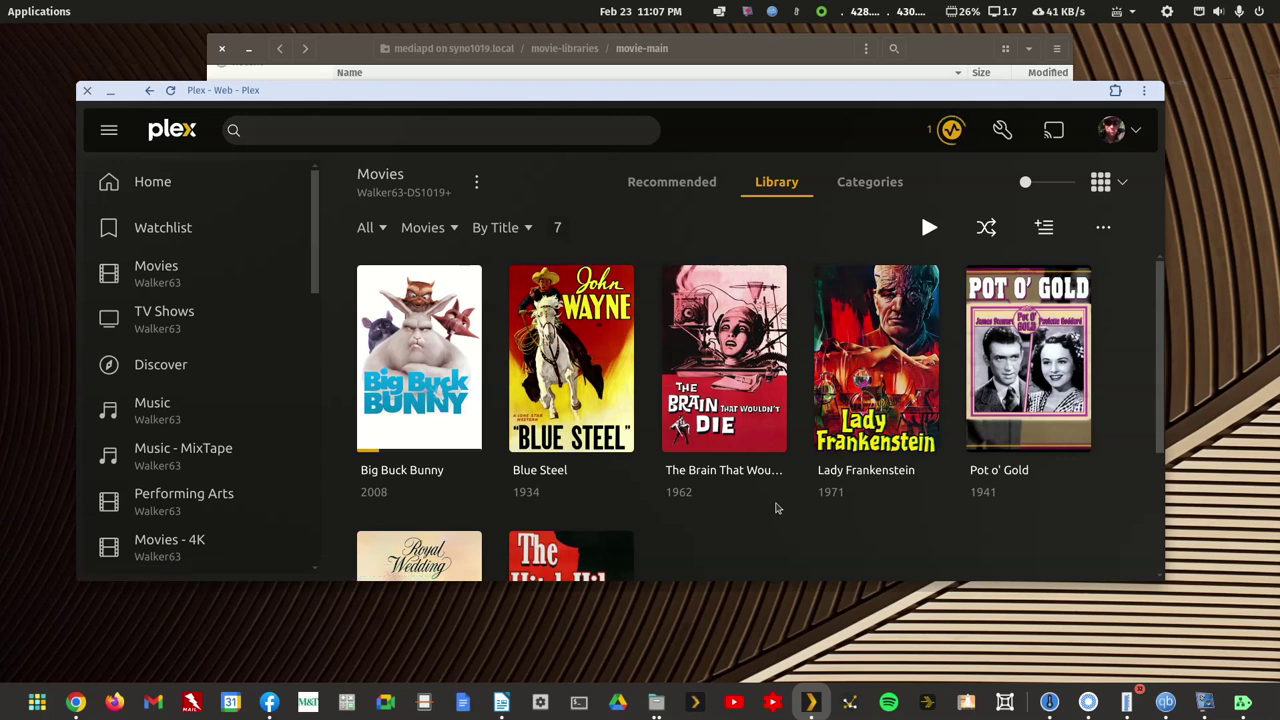
mouse_move(541, 393)
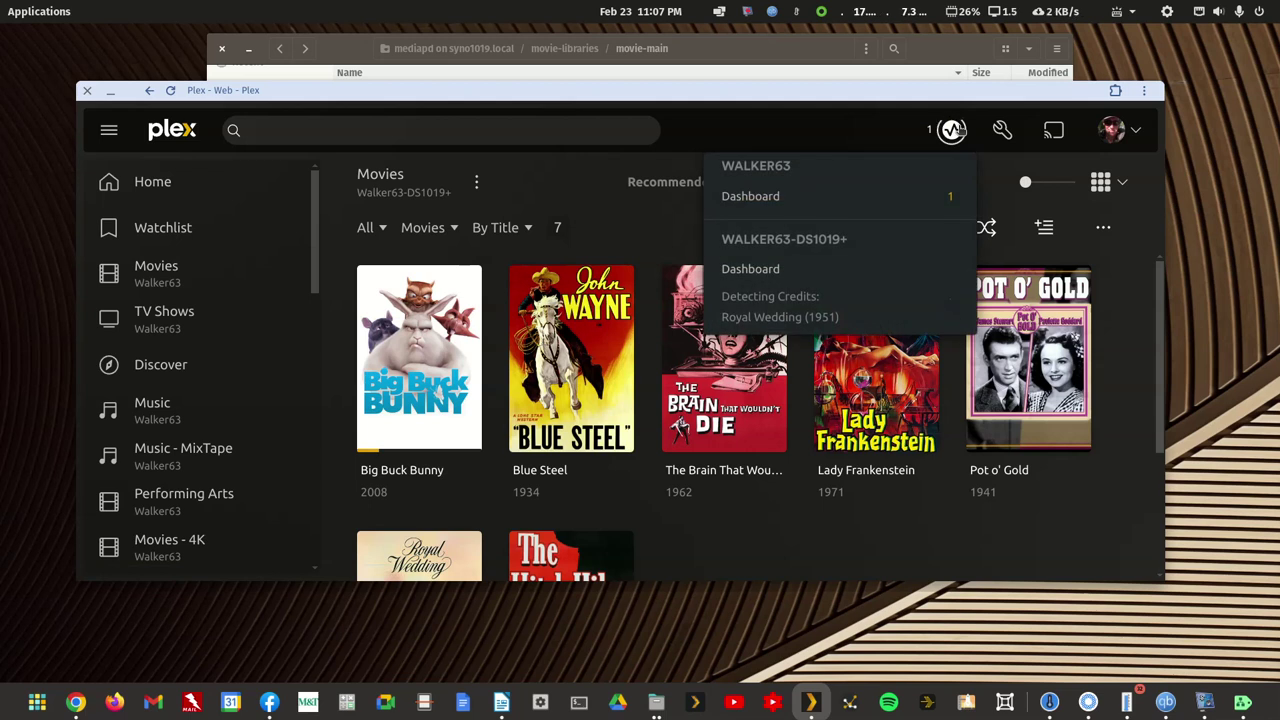
Refresh all metadata for the Movies library and look over its titles.
click(476, 182)
mouse_move(508, 312)
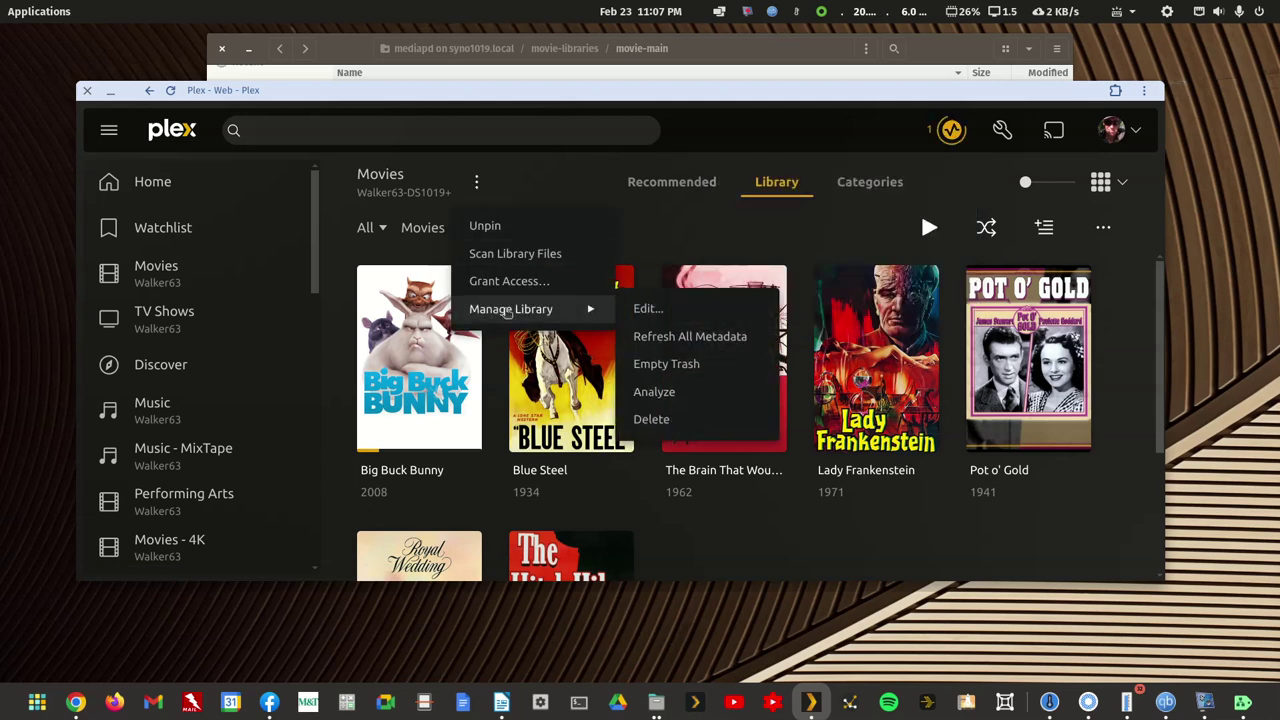
click(676, 337)
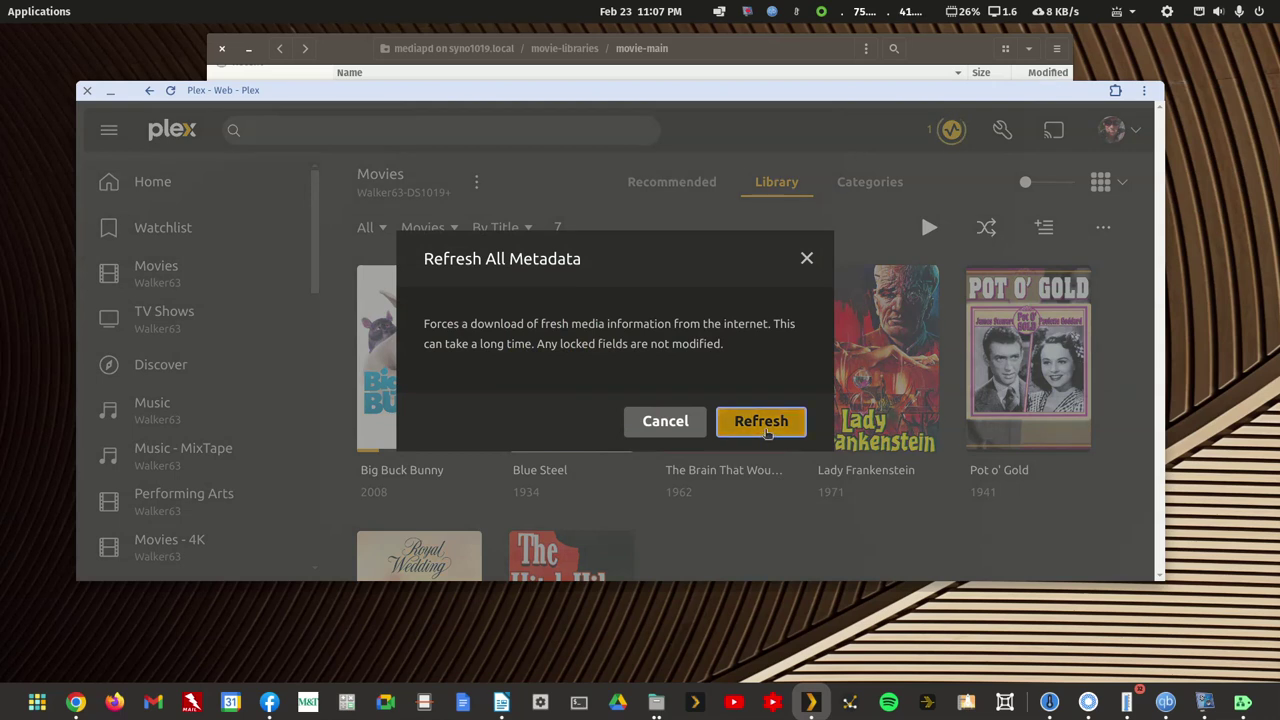
click(761, 421)
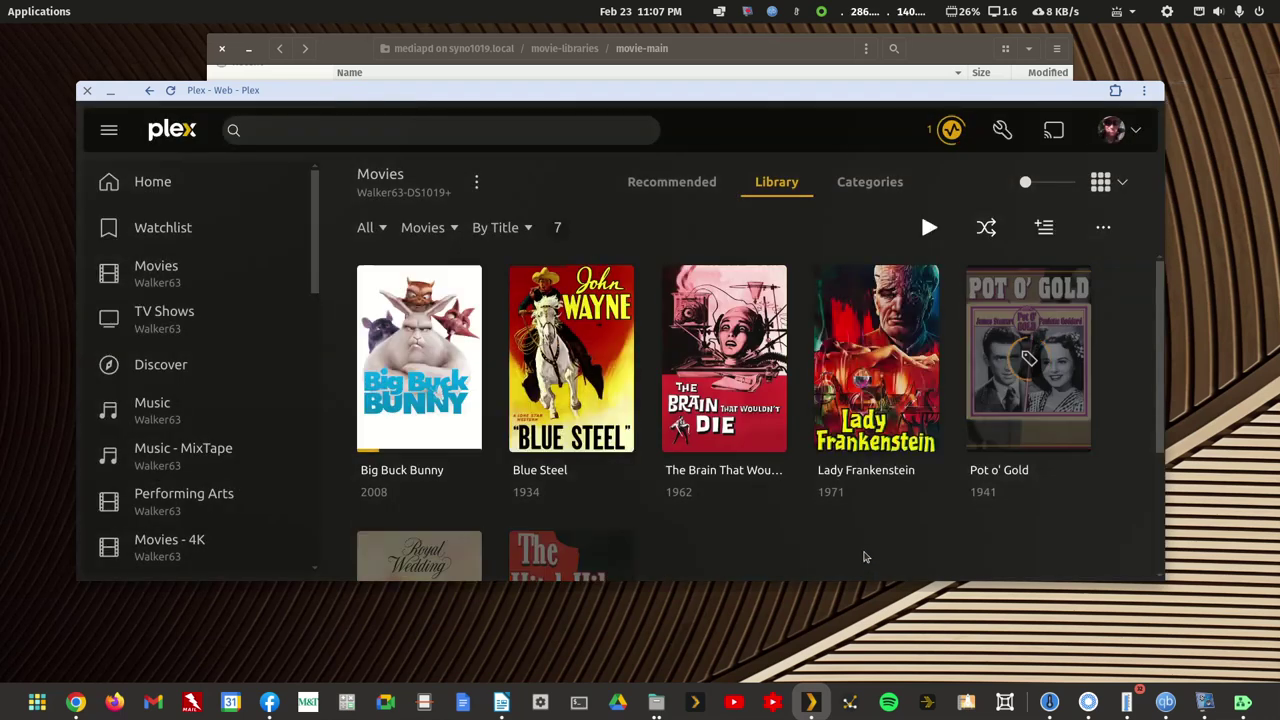
scroll(869, 543, down, 2)
scroll(869, 537, up, 2)
Change the Pot o' Gold poster to the cream-coloured artwork with the Stewart and Goddard names, and save the changes.
click(980, 437)
click(328, 366)
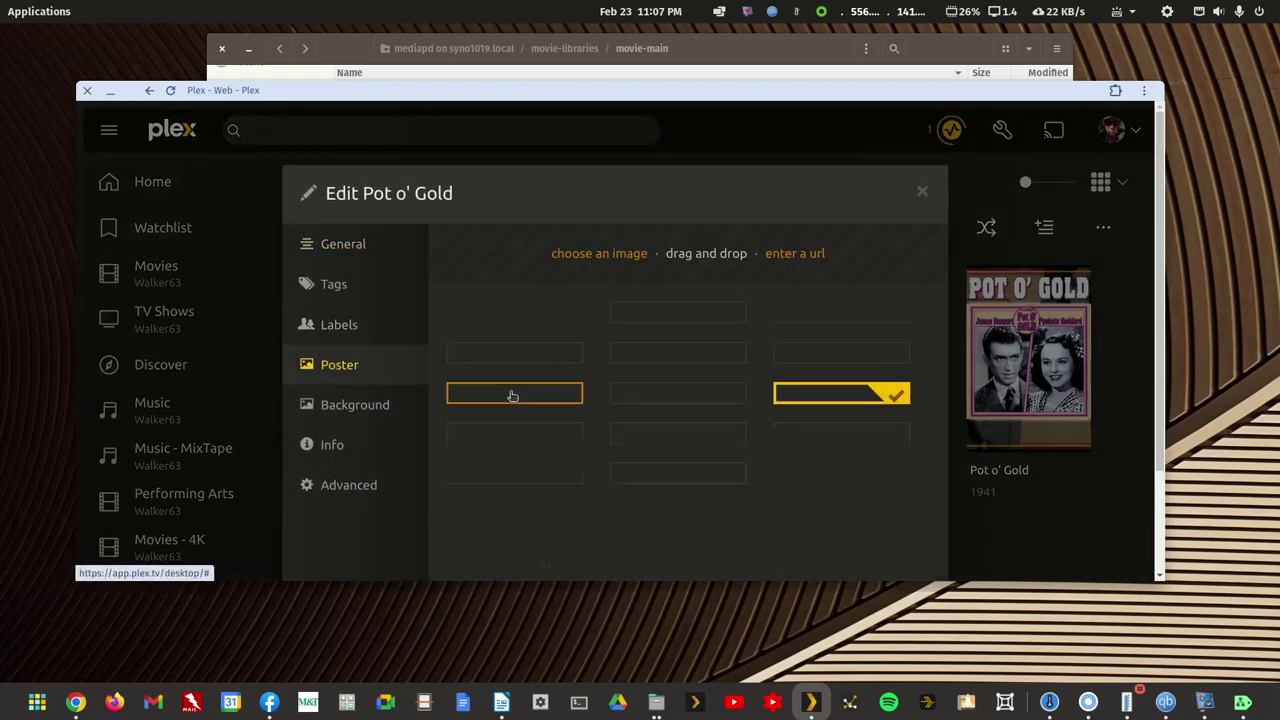
scroll(657, 452, down, 5)
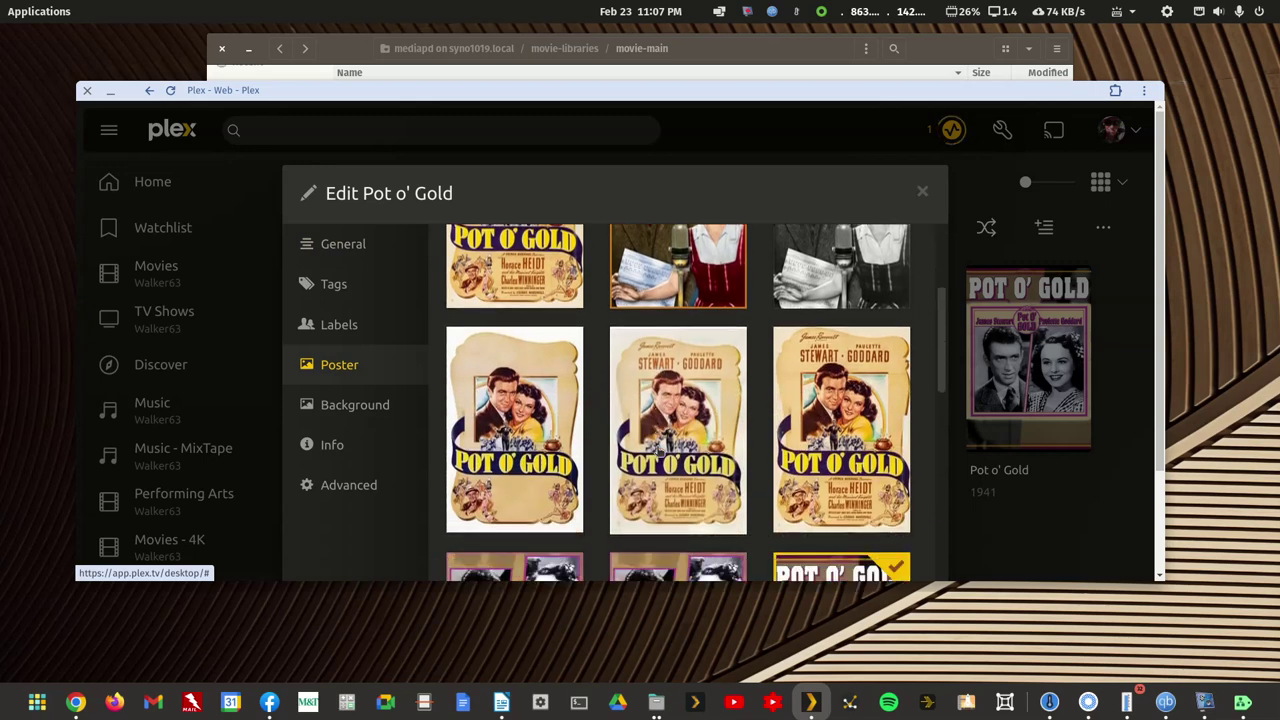
scroll(657, 455, up, 3)
scroll(658, 455, up, 3)
click(534, 388)
scroll(878, 532, down, 8)
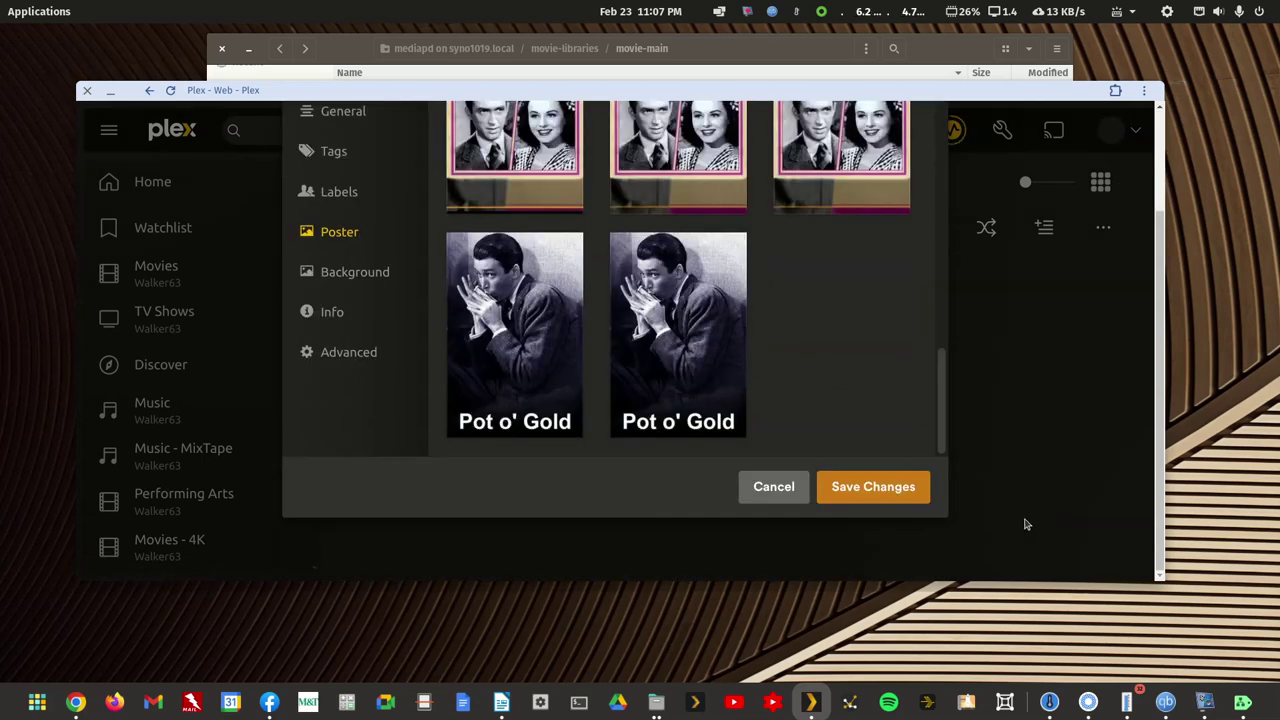
click(876, 488)
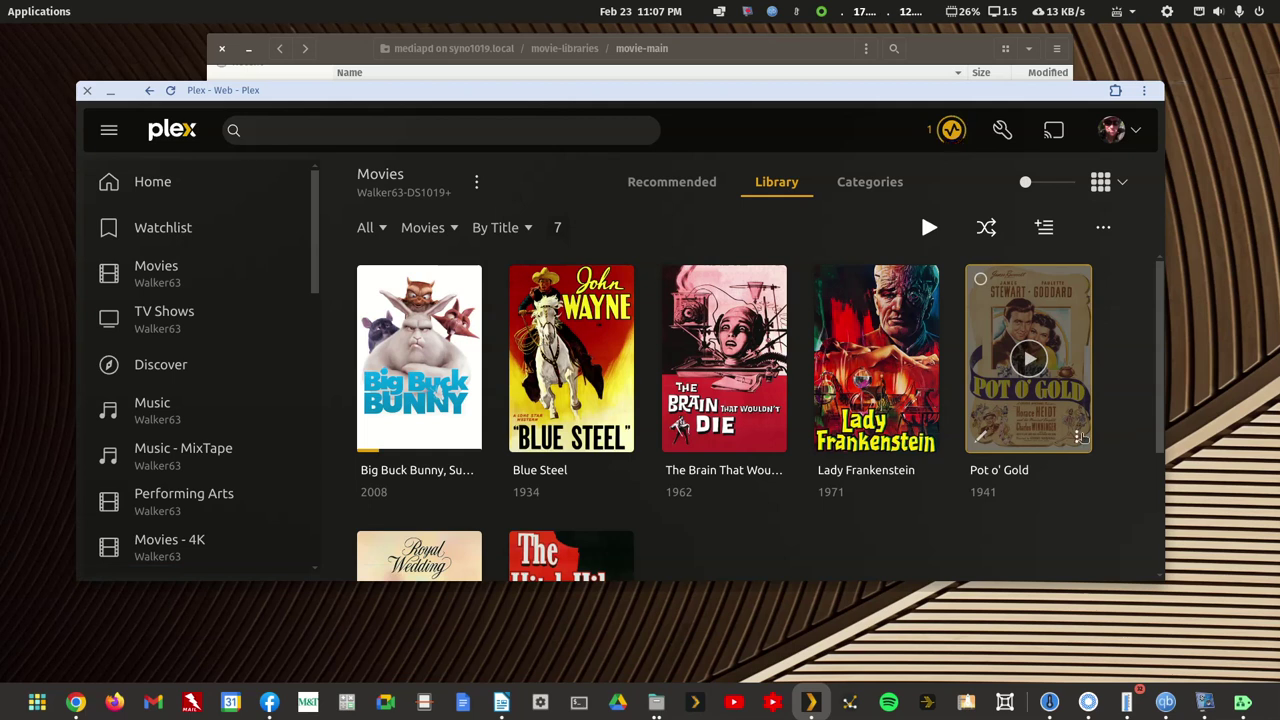
Open the options for Pot o' Gold and examine the titles and posters throughout the Movies library.
click(1077, 437)
click(1052, 353)
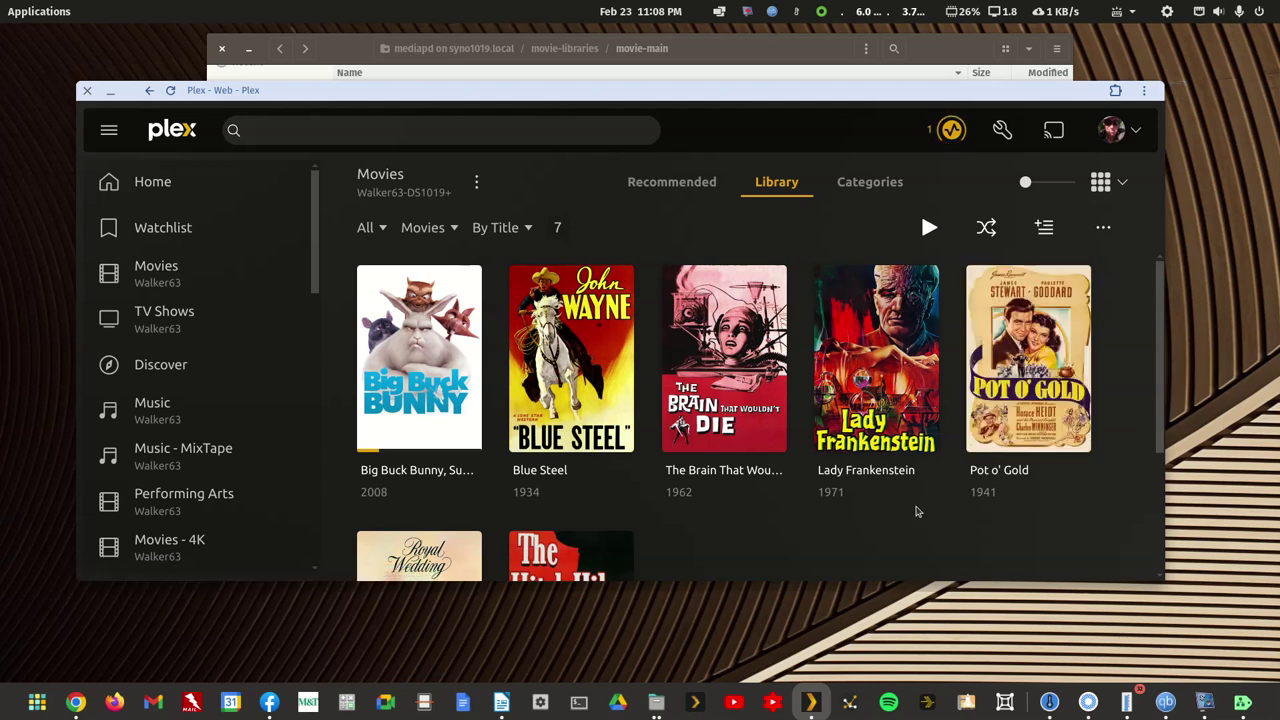
scroll(915, 512, down, 3)
scroll(915, 512, up, 3)
scroll(922, 514, down, 3)
scroll(922, 514, up, 3)
scroll(922, 514, down, 3)
scroll(915, 514, down, 3)
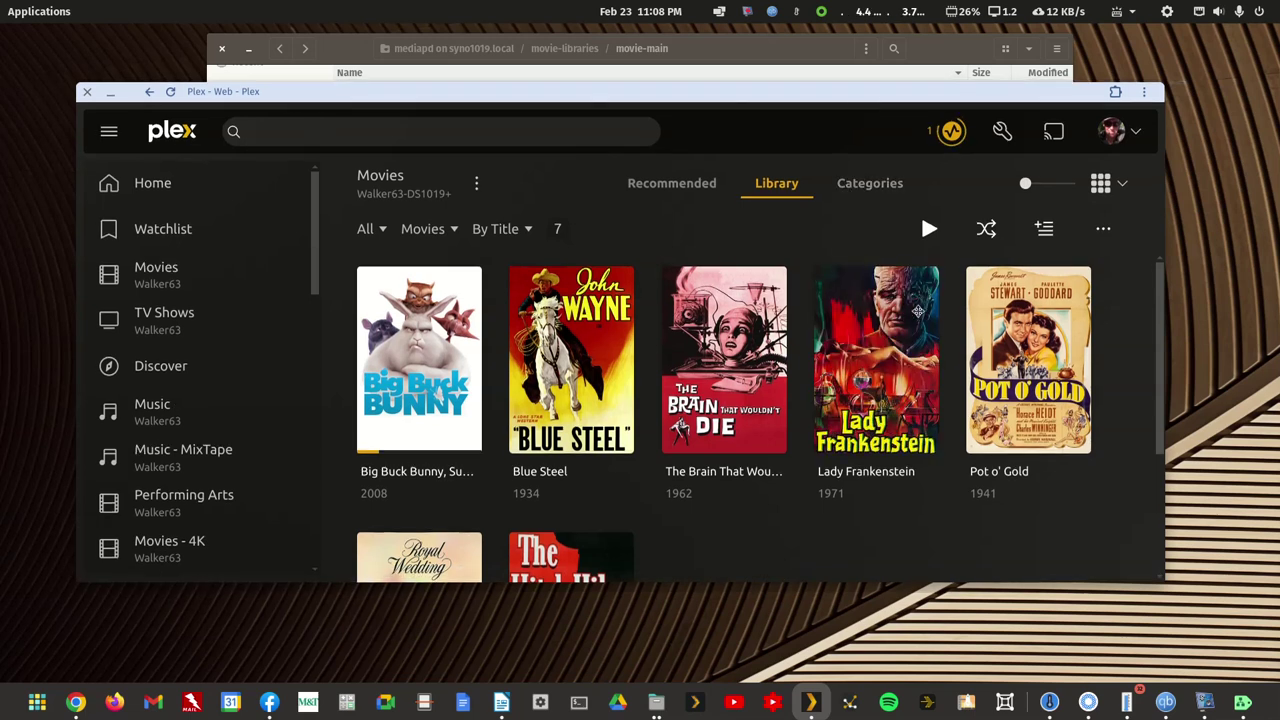
In the file manager, move The Brain That Wouldn't Die and The Hitch-Hiker folders from movie-main to movie-libraries.
drag(856, 97, 943, 424)
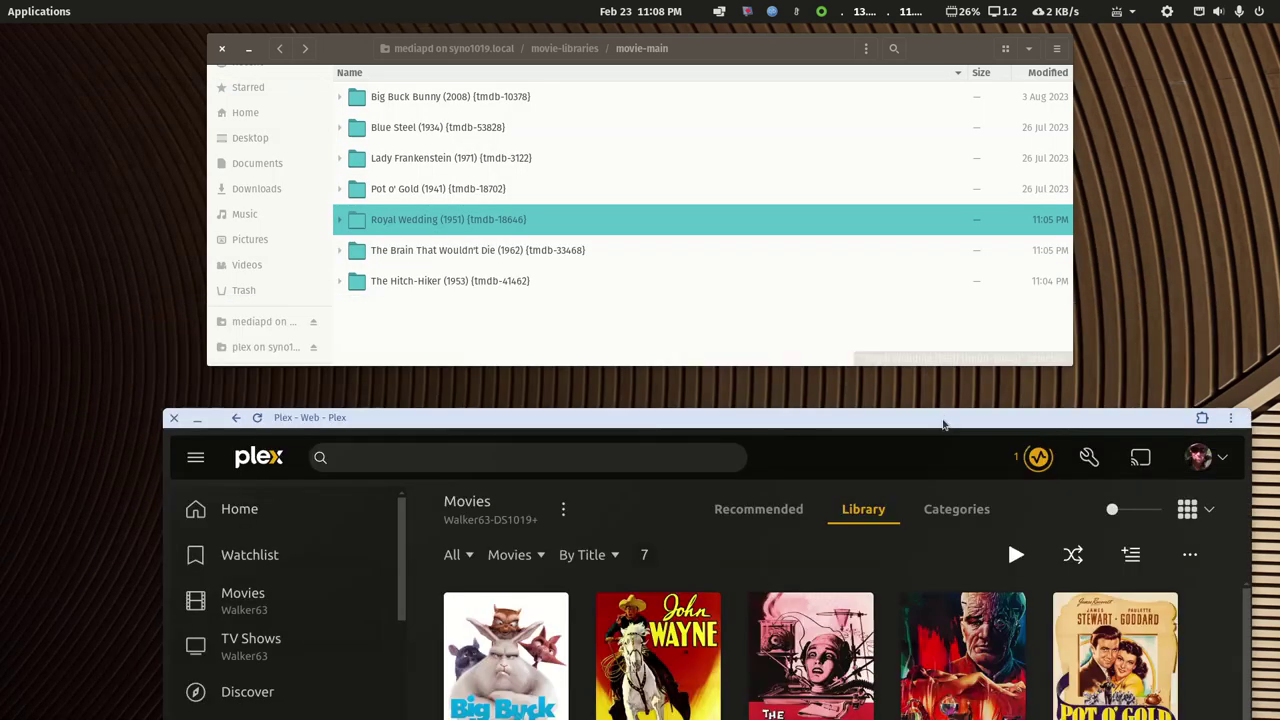
click(424, 289)
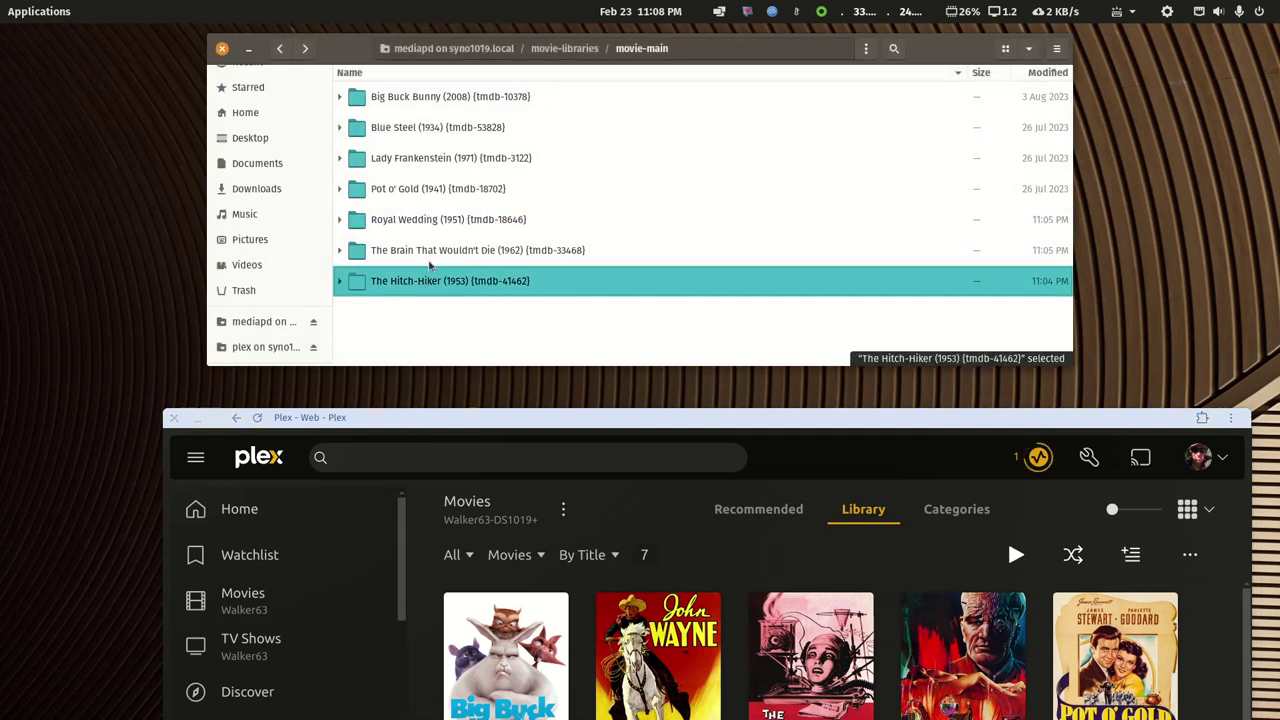
ctrl+click(430, 252)
right_click(433, 254)
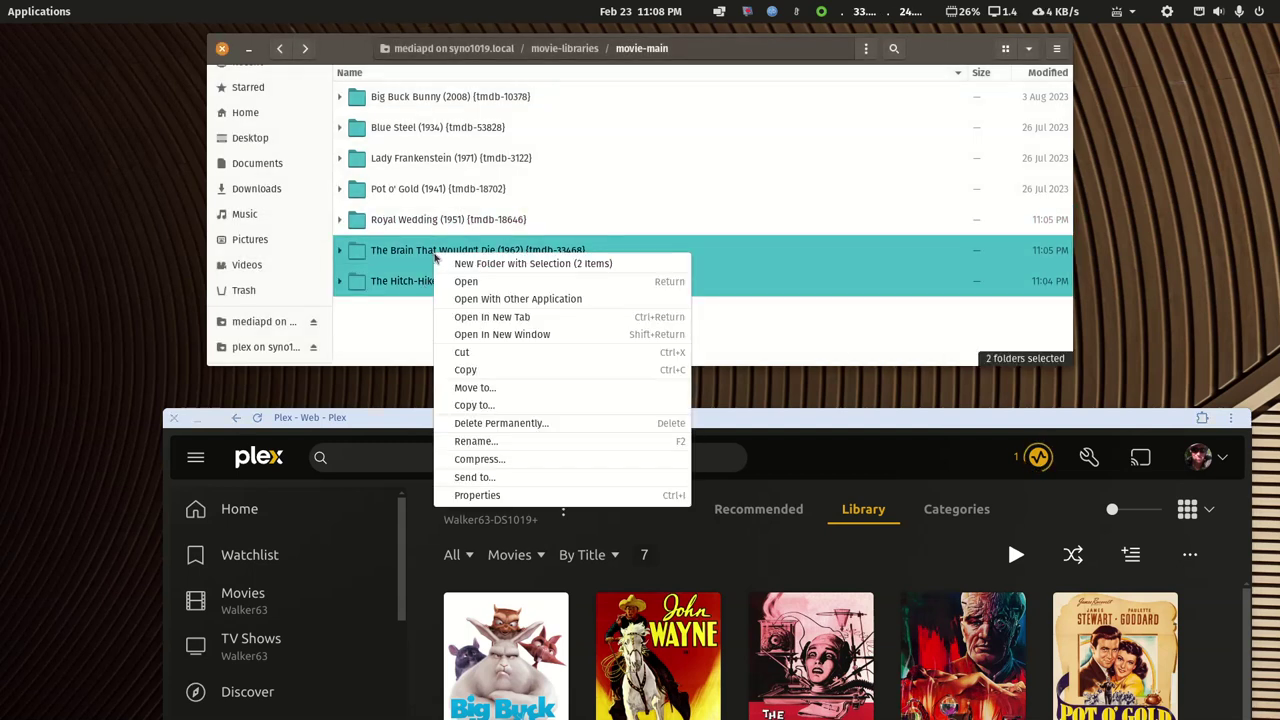
click(470, 352)
key(alt+Up)
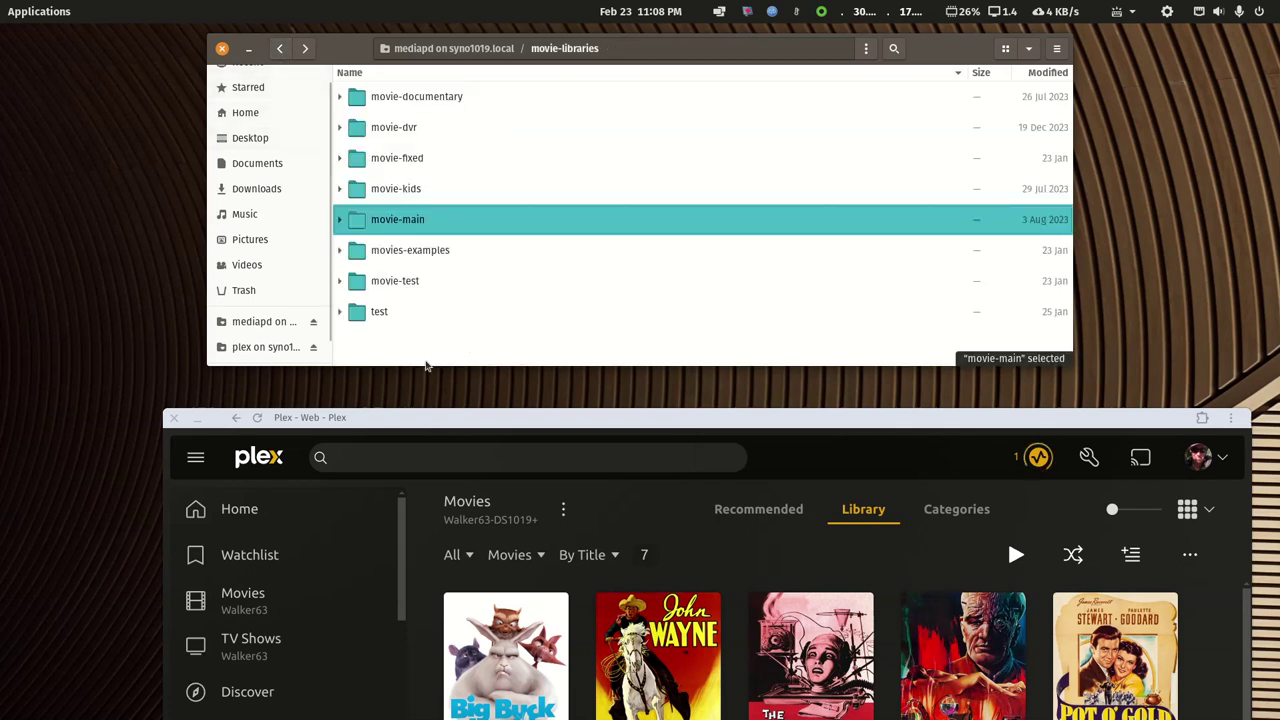
right_click(428, 351)
click(451, 396)
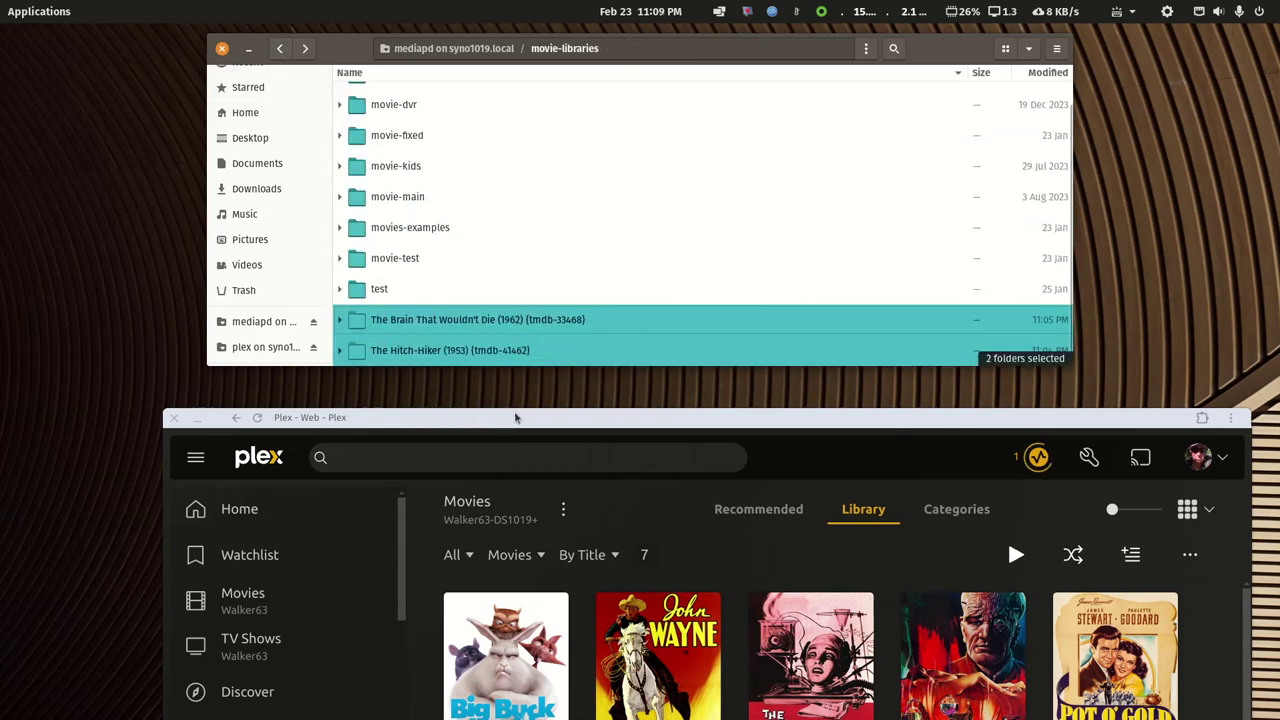
Switch back to Plex and empty the trash for the Movies library.
drag(1006, 494, 978, 162)
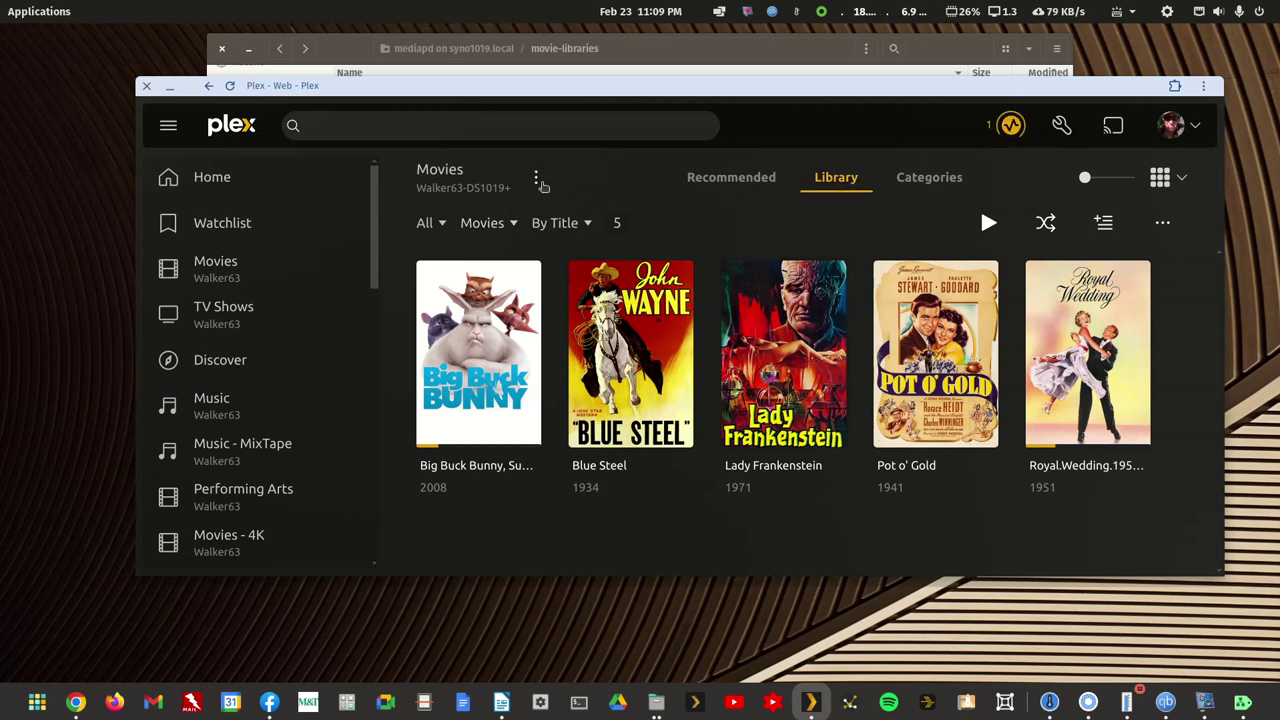
click(537, 180)
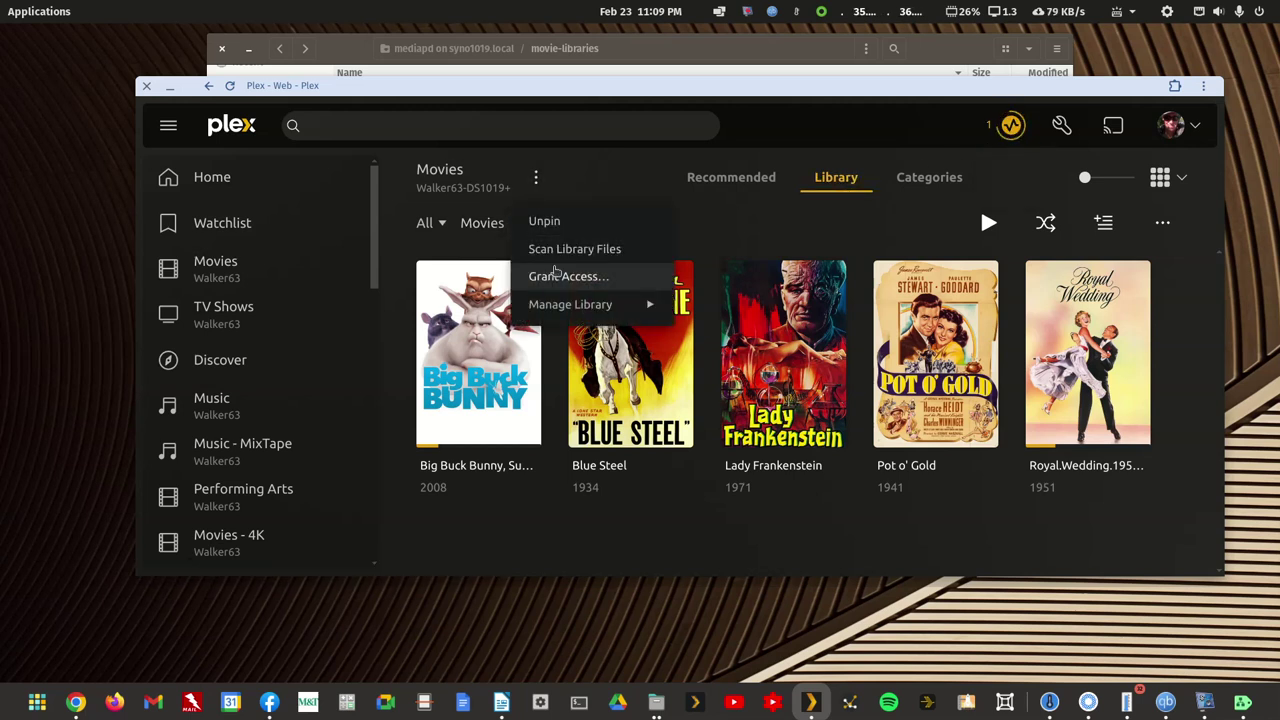
mouse_move(565, 304)
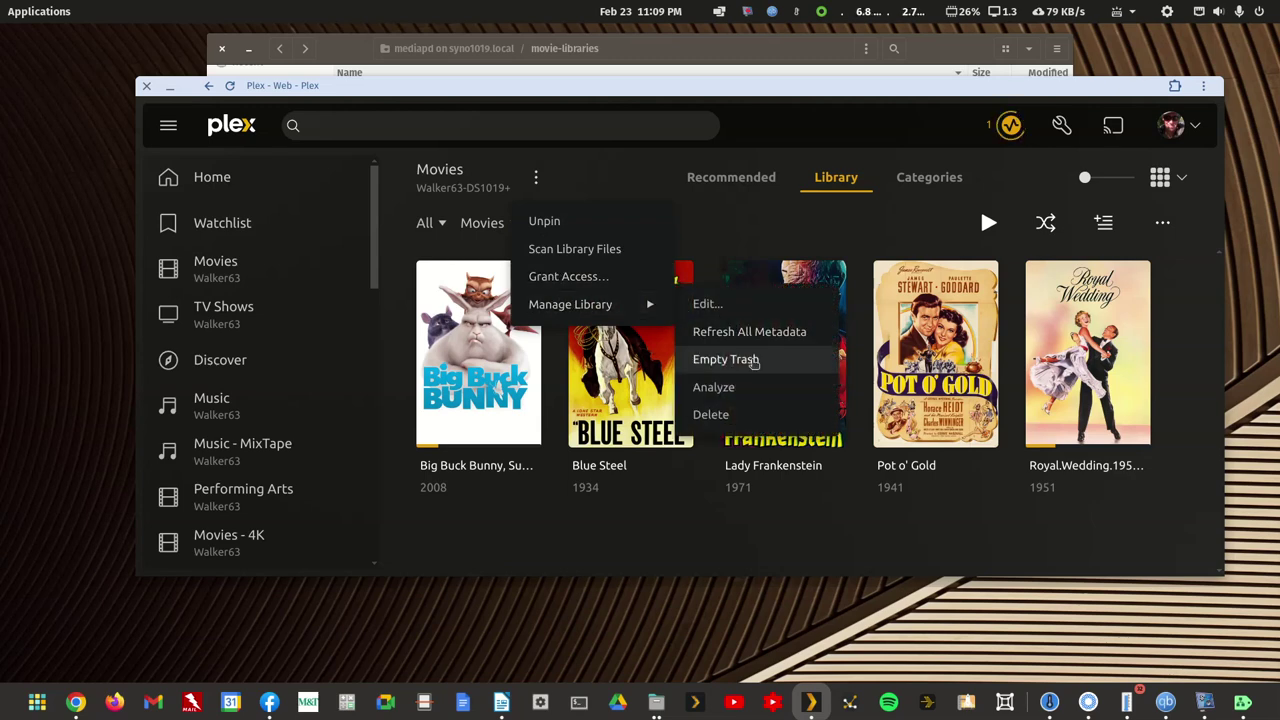
click(740, 358)
click(856, 452)
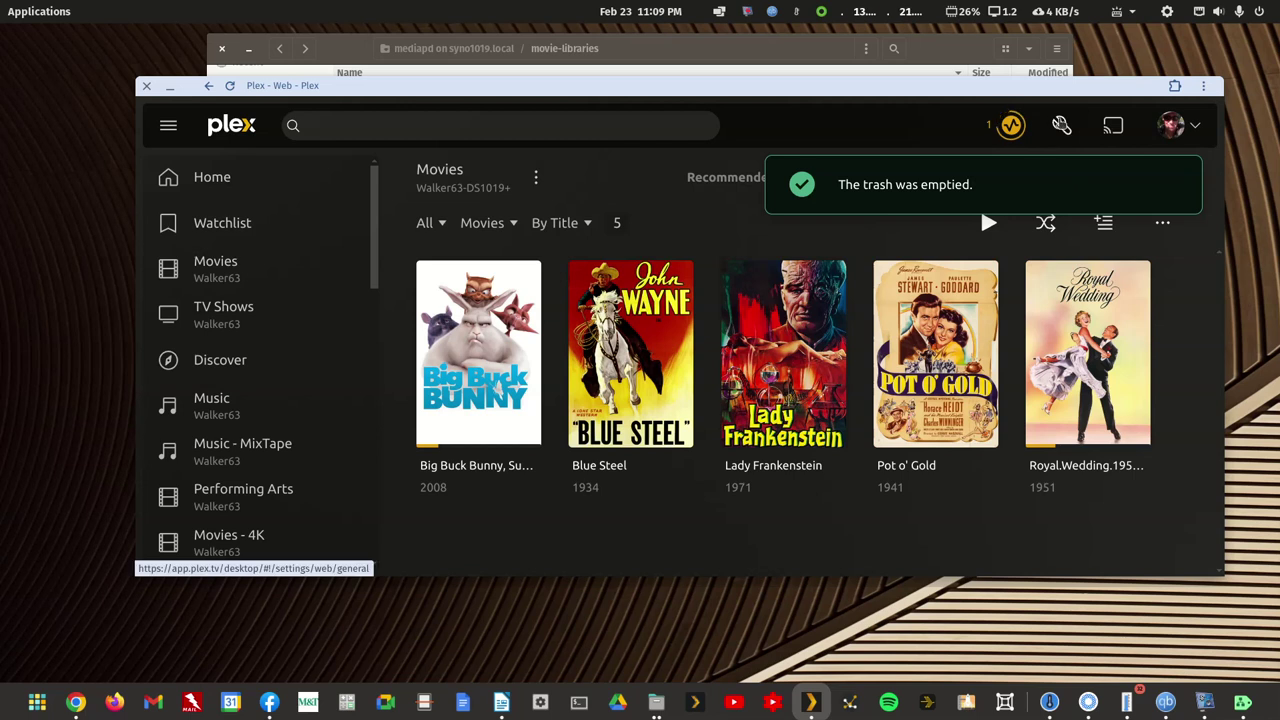
Clean the bundles from the Walker63-DS1019+ troubleshooting settings.
click(1061, 124)
scroll(278, 398, down, 1)
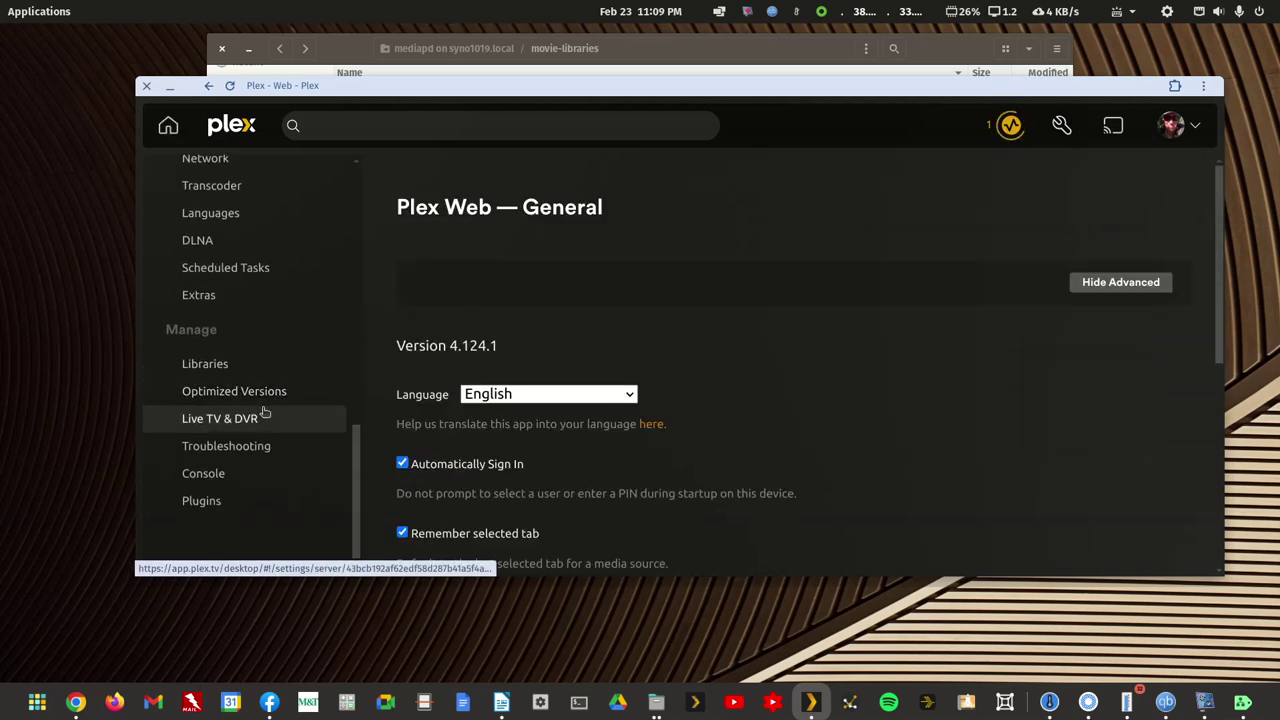
click(240, 452)
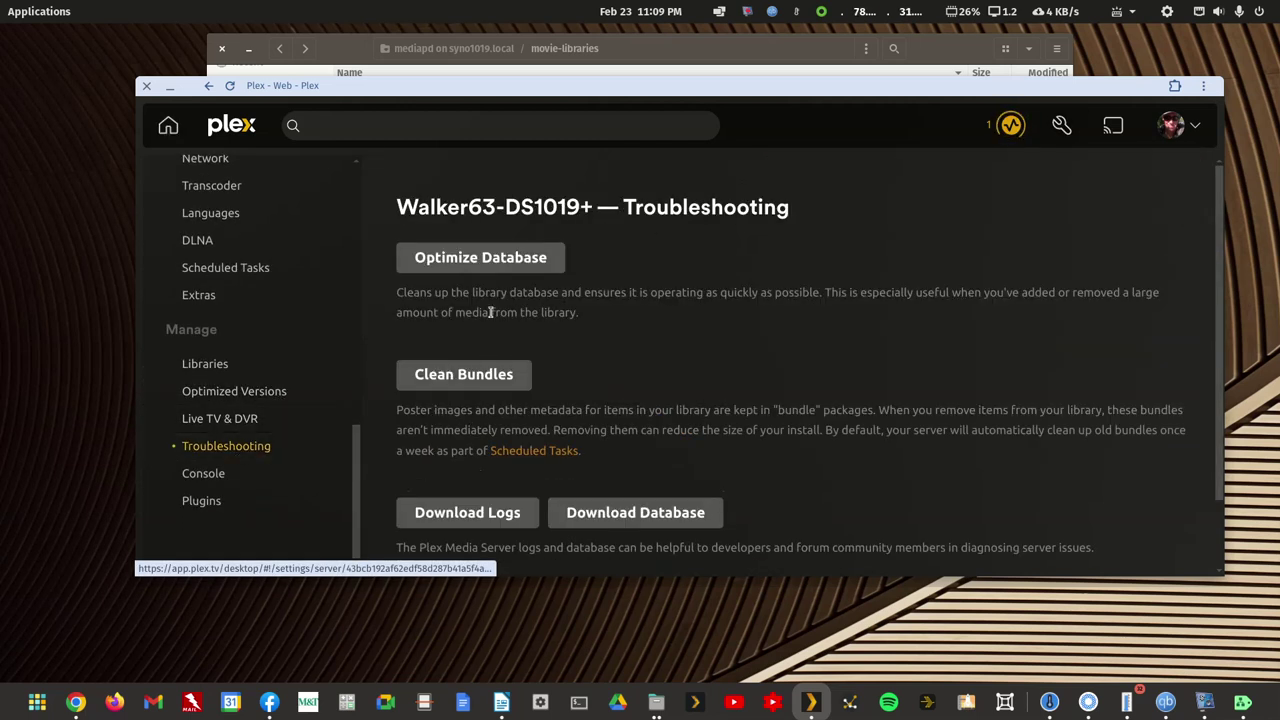
click(487, 375)
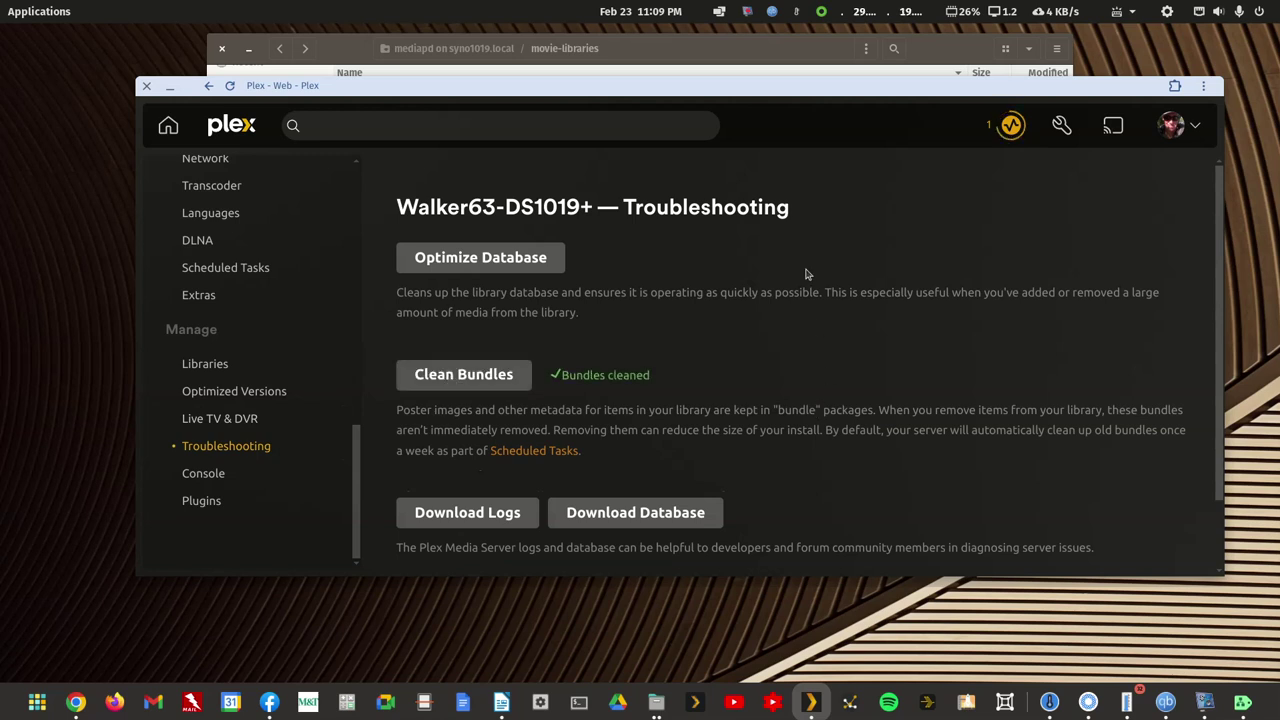
Return to the Movies library and bring the file manager showing movie-libraries in front of the Plex window.
click(208, 86)
click(208, 86)
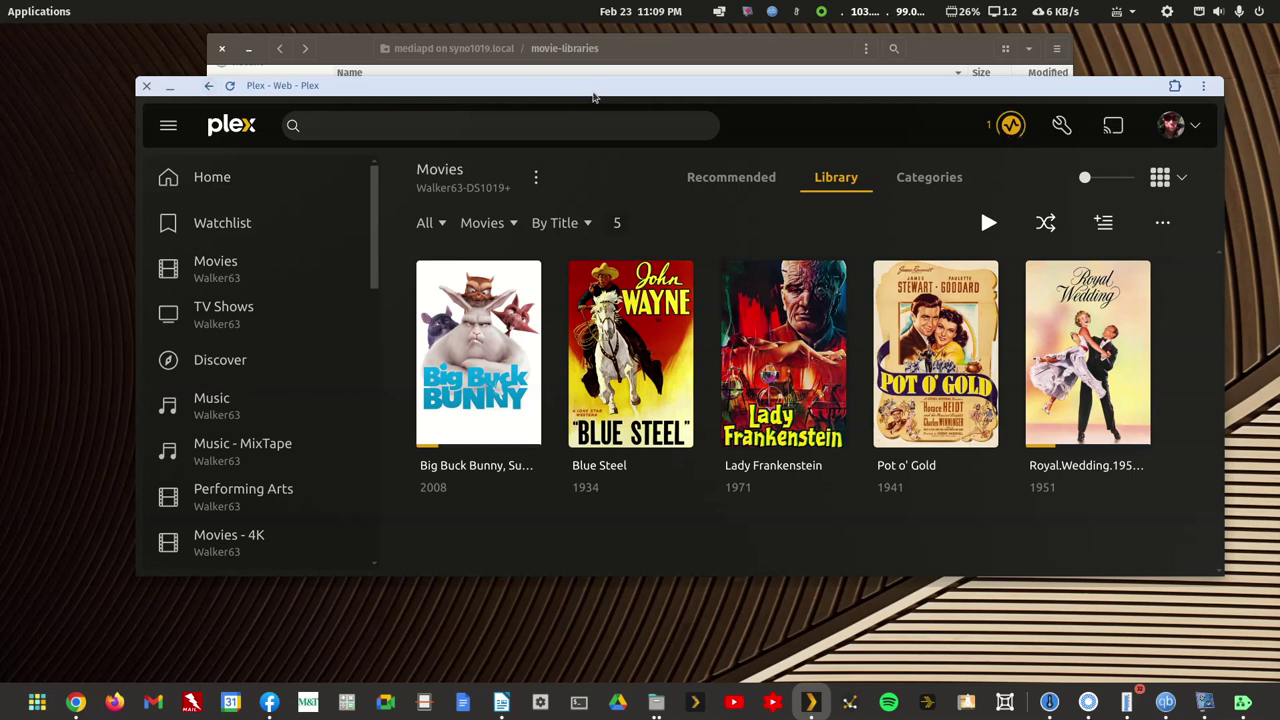
drag(597, 88, 570, 237)
click(570, 237)
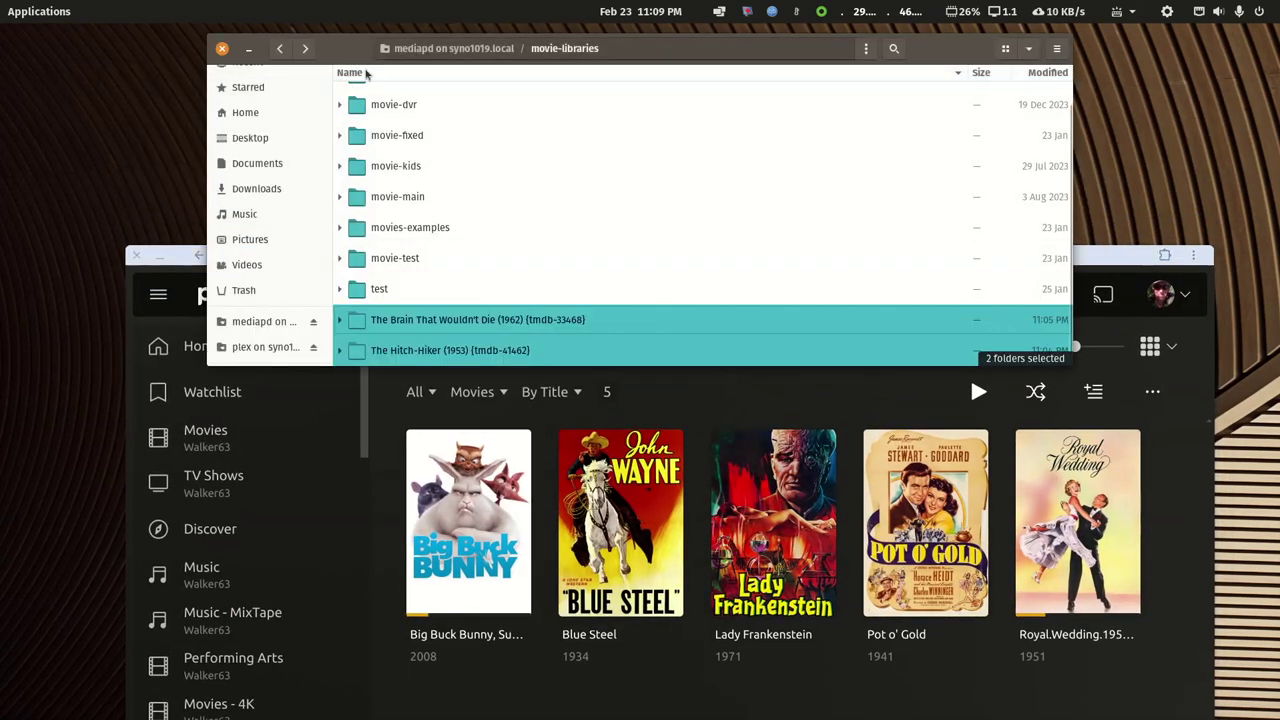
Move The Brain That Wouldn't Die and The Hitch-Hiker folders from movie-libraries back into movie-main.
right_click(430, 328)
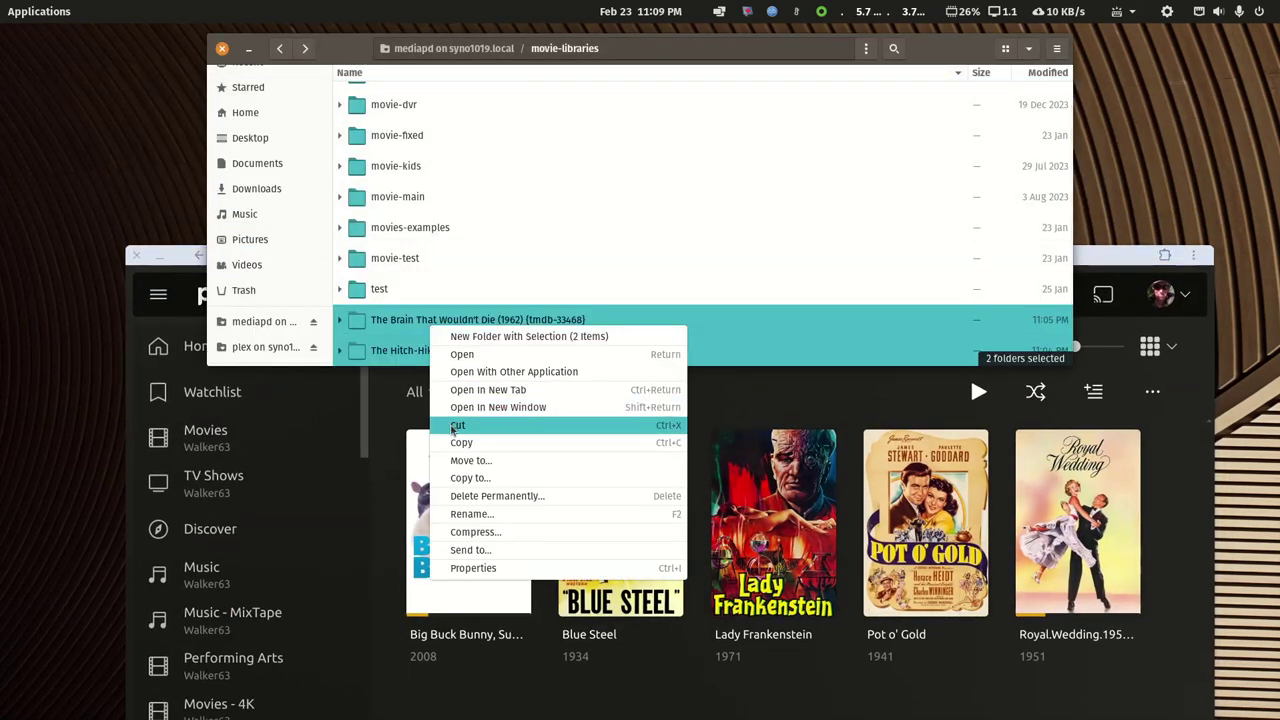
click(458, 425)
double_click(403, 198)
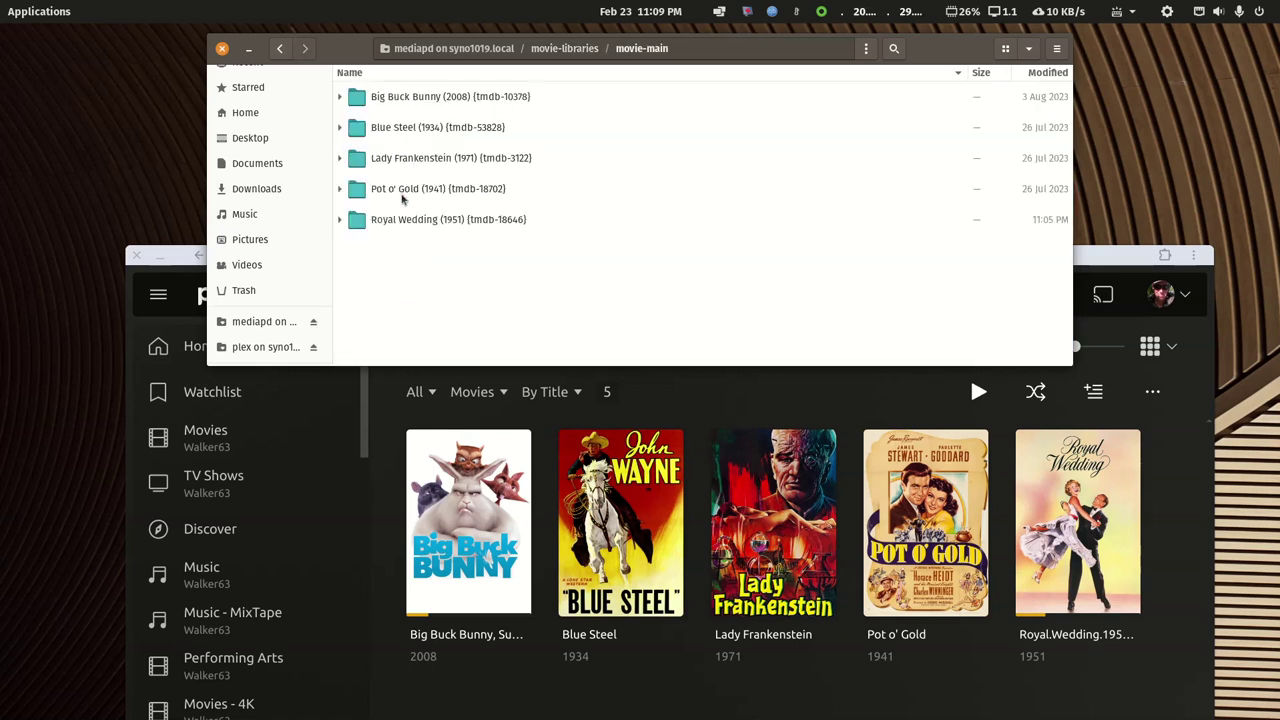
right_click(422, 291)
click(452, 336)
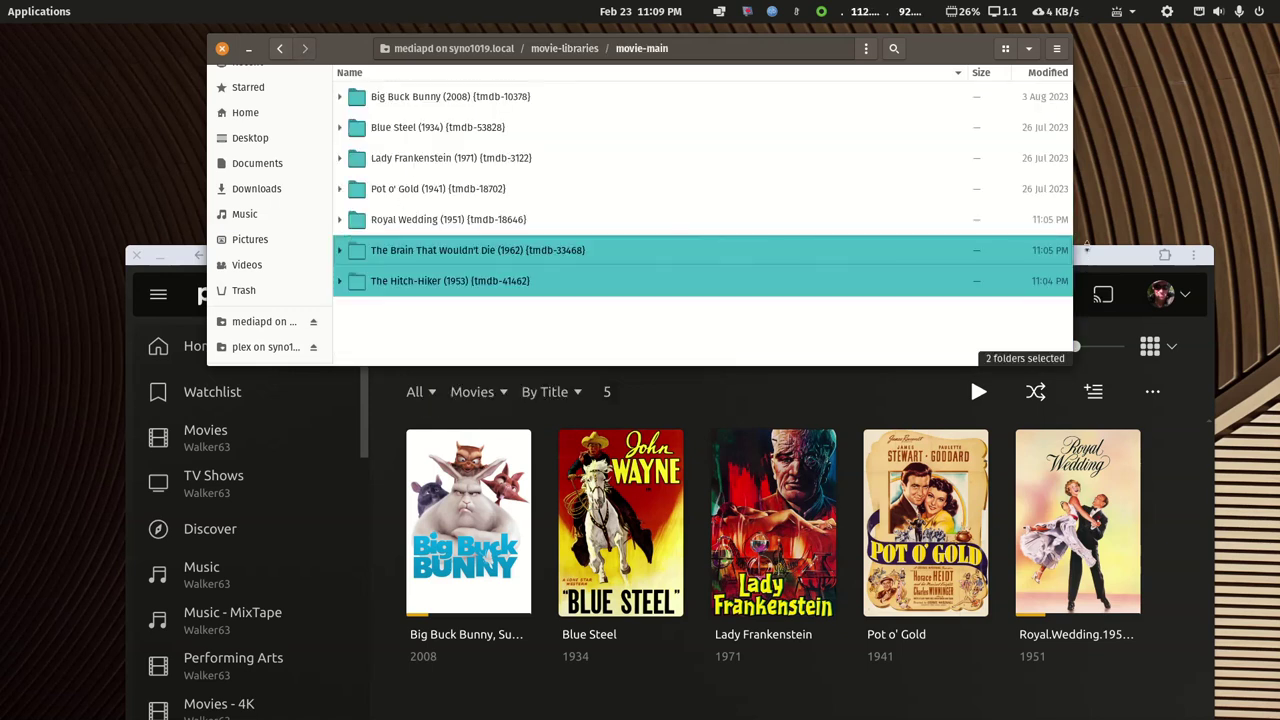
Bring the Plex window forward and look through the Movies library for the two restored movies.
drag(1108, 257, 1103, 140)
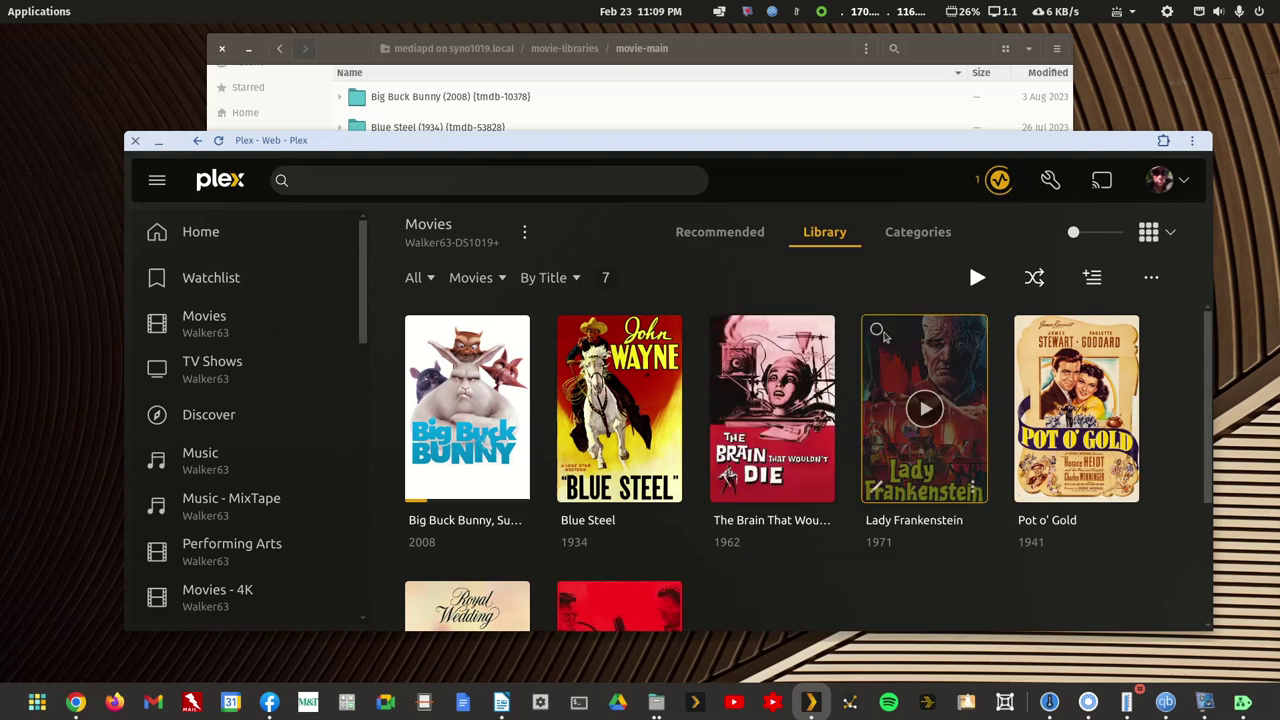
scroll(880, 345, down, 2)
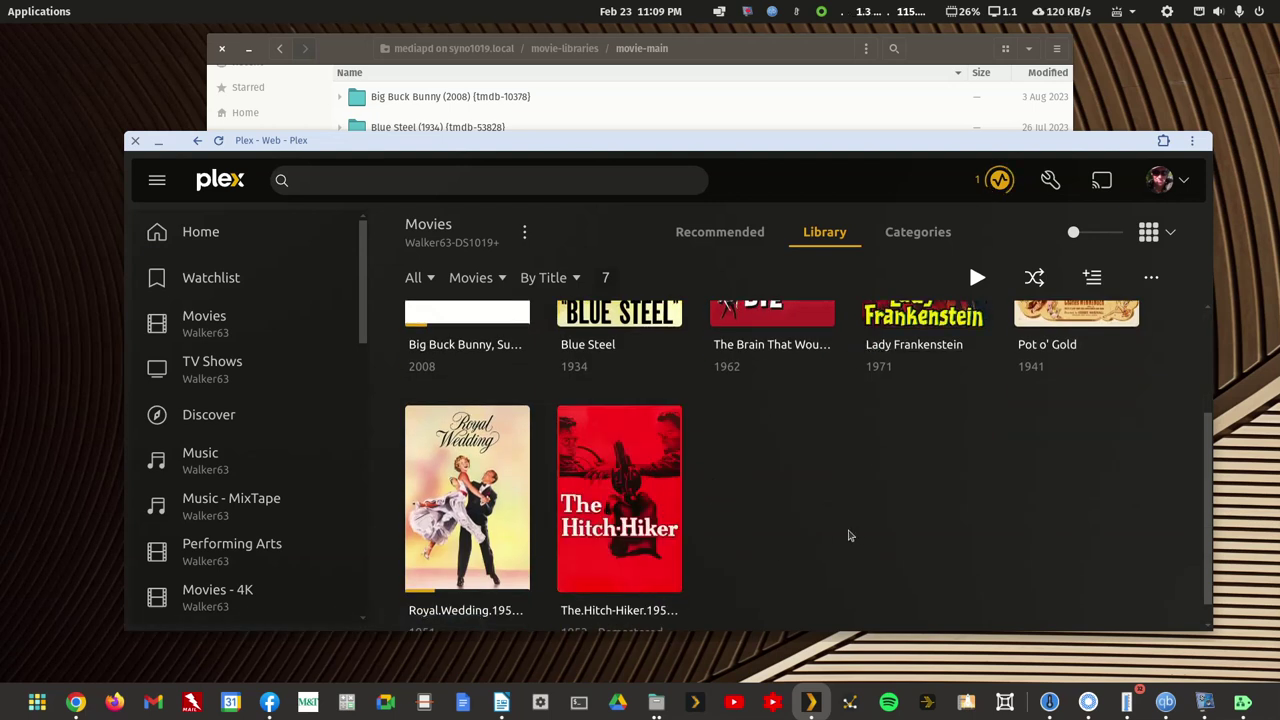
scroll(847, 533, up, 2)
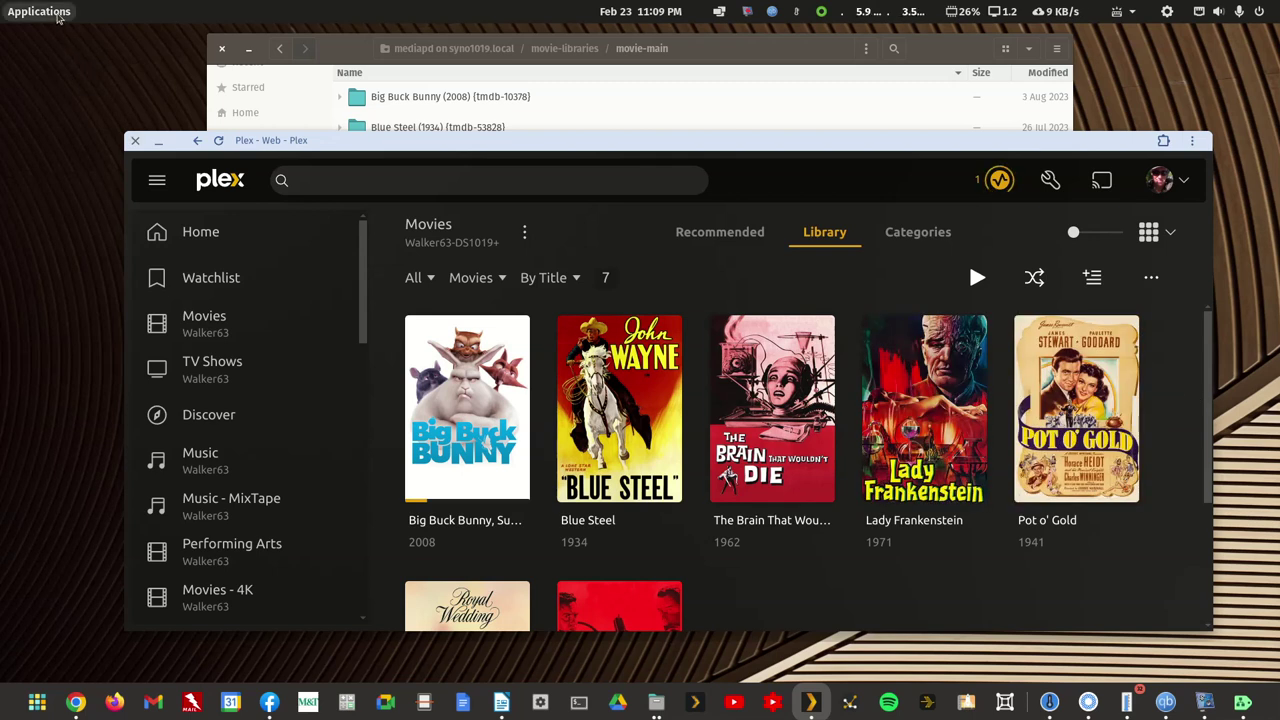
Launch FileBot and open the Movie - TMDB Structure preset for editing.
click(57, 16)
text(file)
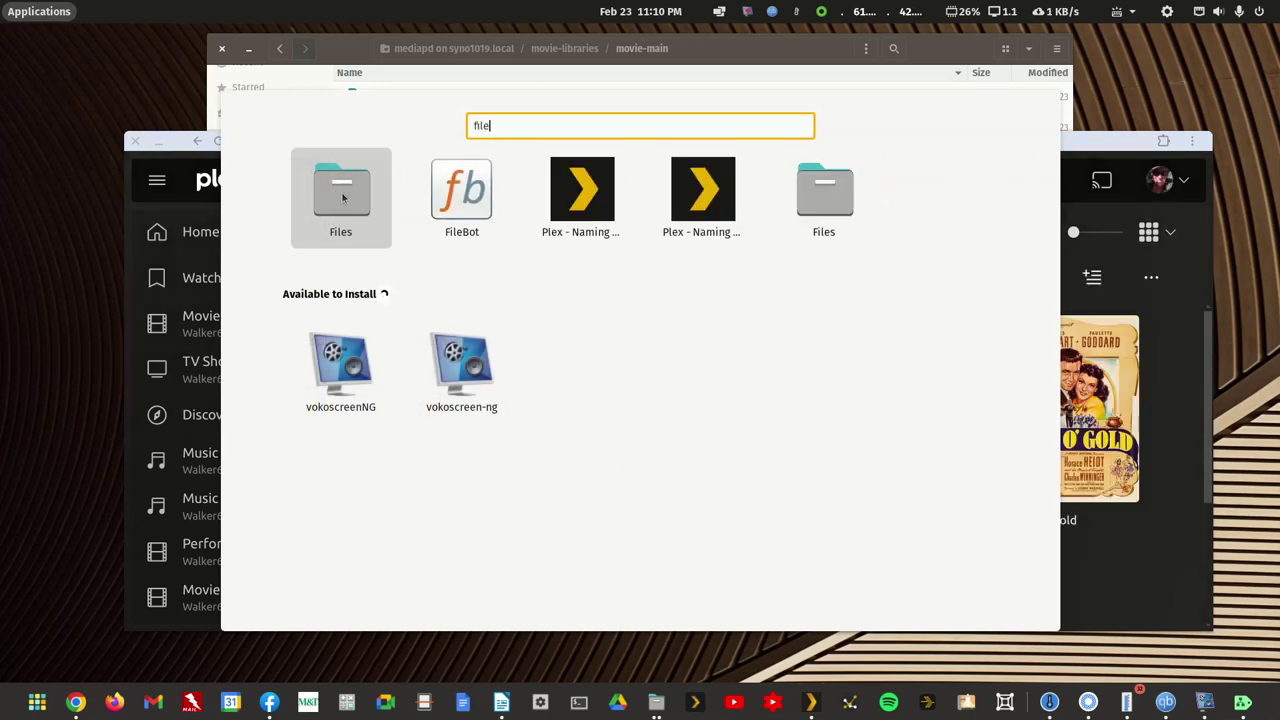
click(480, 210)
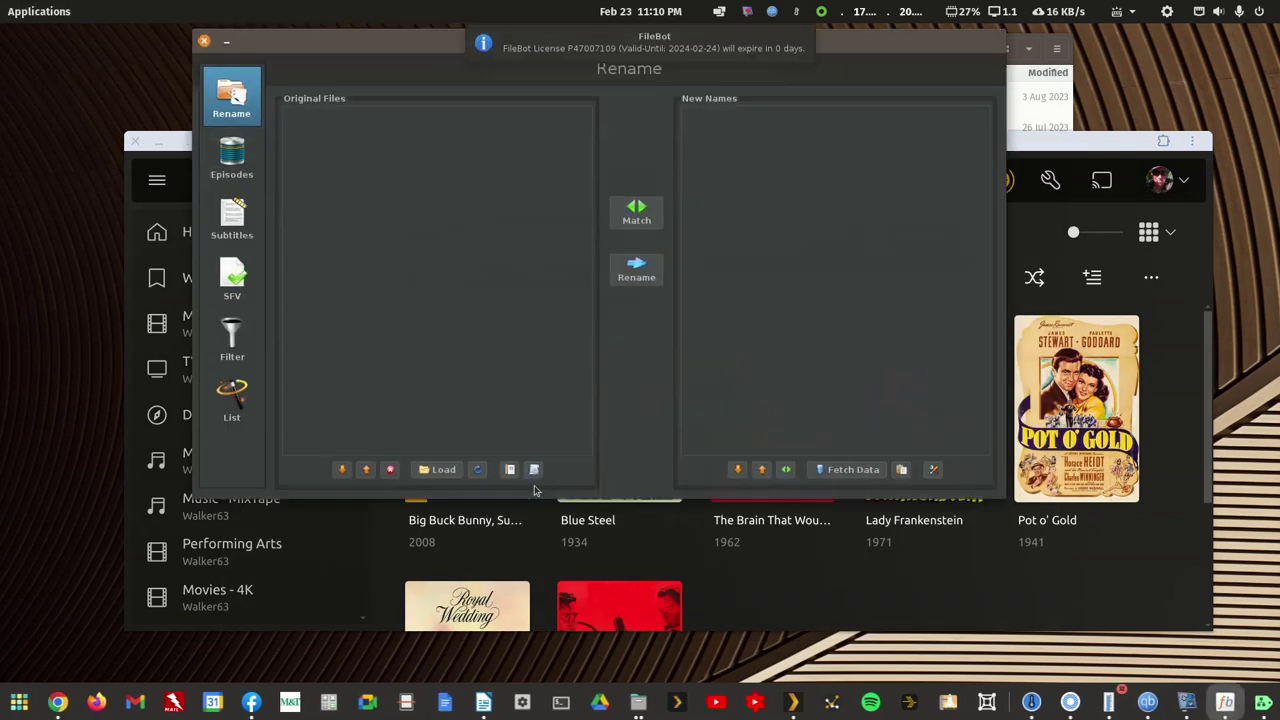
click(535, 470)
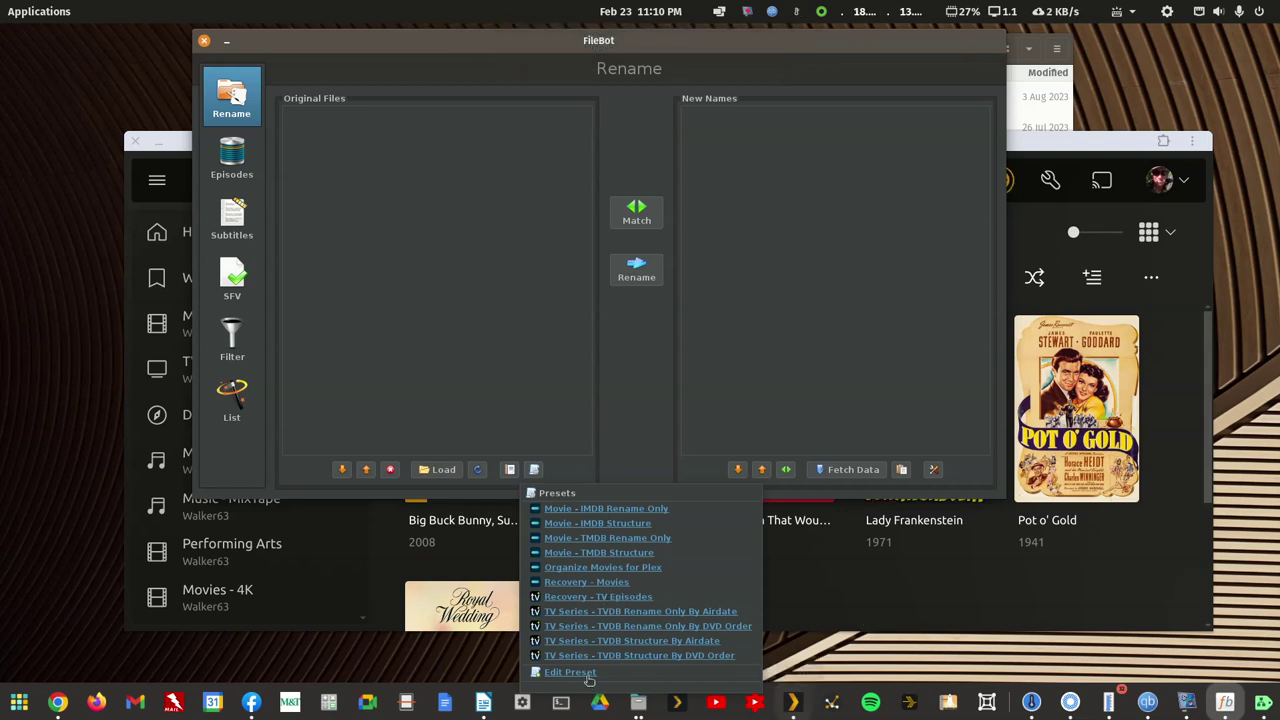
mouse_move(585, 672)
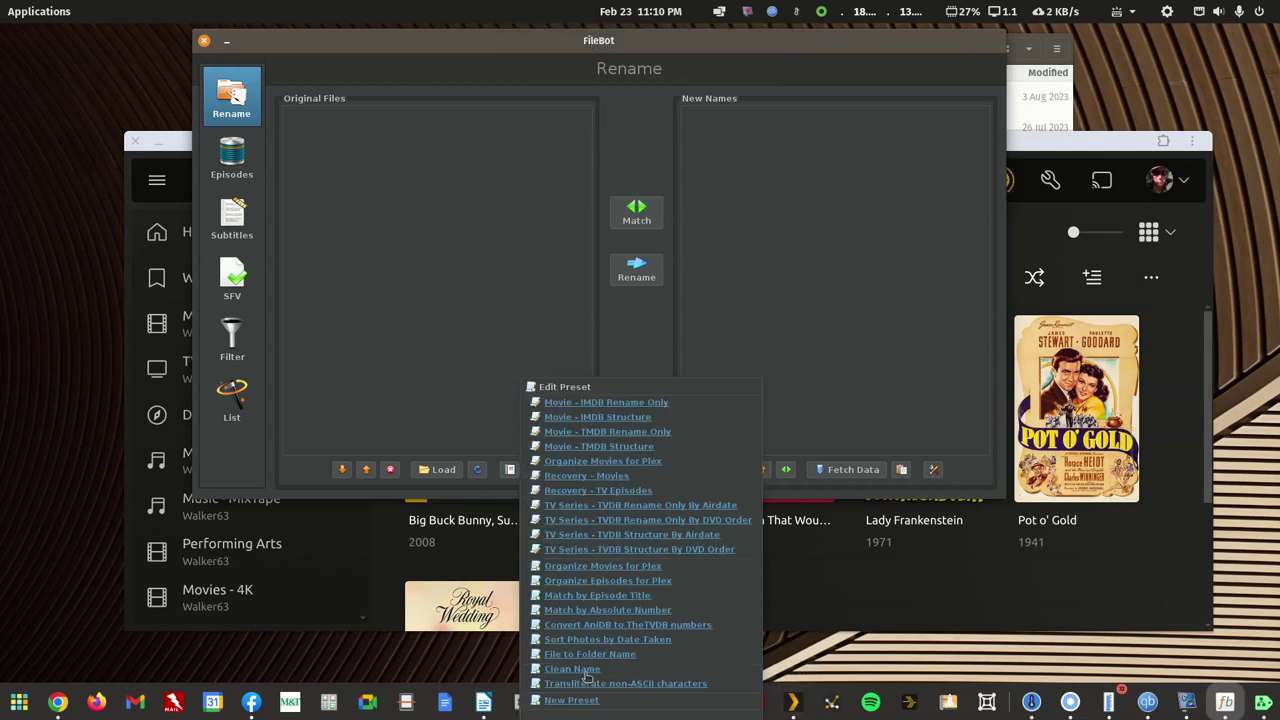
click(597, 447)
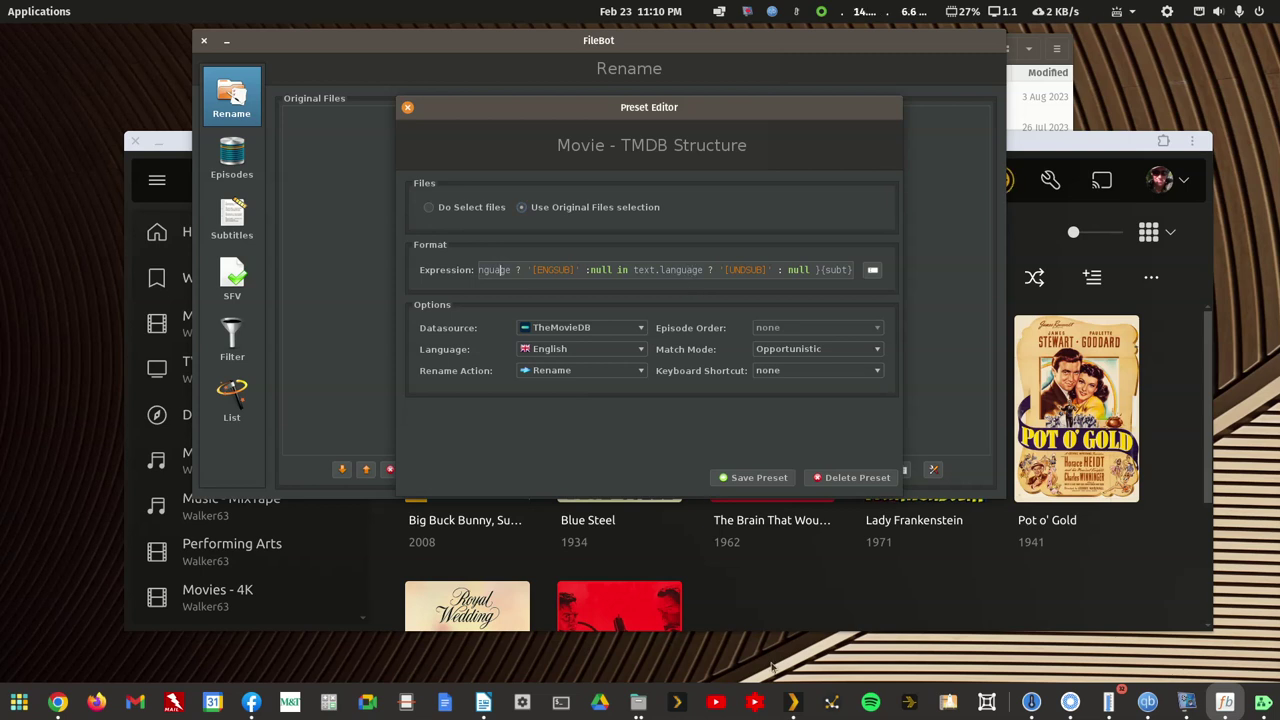
Examine the preset's format expression from its start through the folder name, file name, TMDB ID and edition tag.
key(Left)
key(Left)
key(Left)
key(Left)
key(Left)
key(Left)
key(Left)
key(Left)
key(Left)
key(Left)
key(Left)
key(Left)
key(Left)
key(Left)
key(Left)
key(Left)
key(Left)
key(Left)
key(Left)
key(Left)
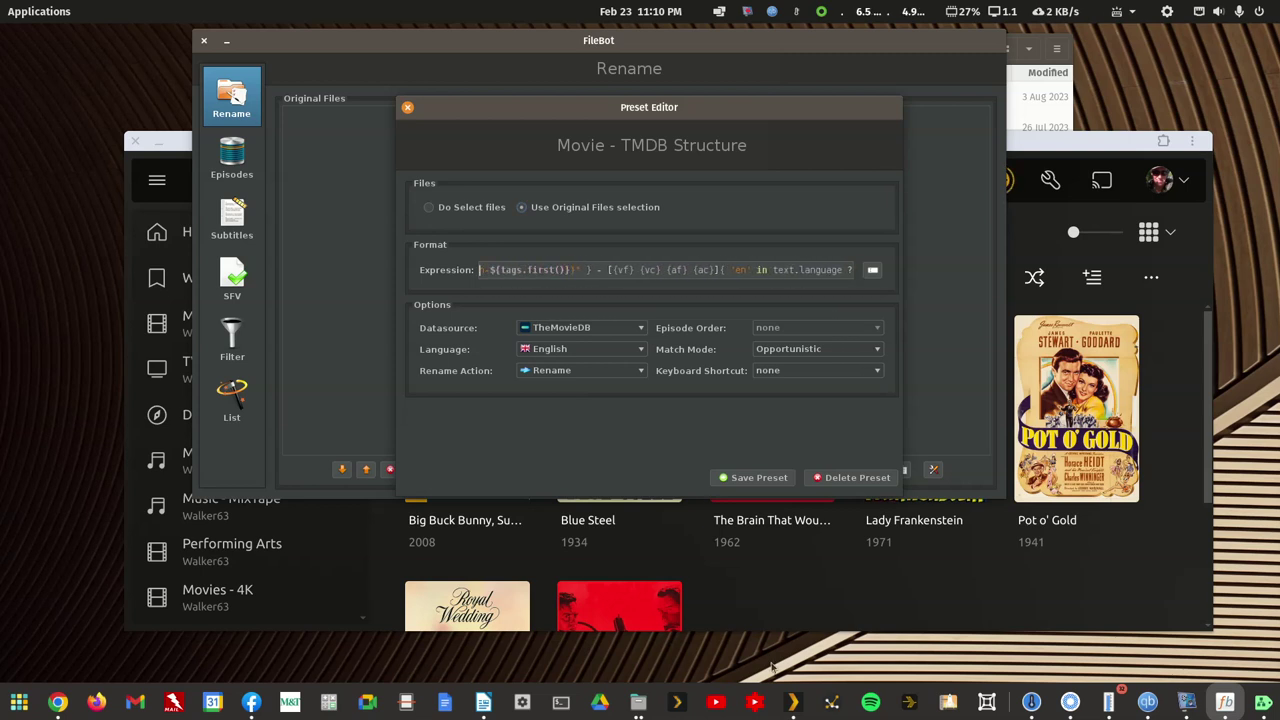
key(Left)
key(Left)
key(Left)
key(Left)
key(Left)
key(Left)
key(Left)
key(Left)
key(Left)
key(Left)
key(Left)
key(Left)
key(Left)
key(Left)
key(Left)
key(Left)
key(Left)
key(Left)
key(Left)
key(Left)
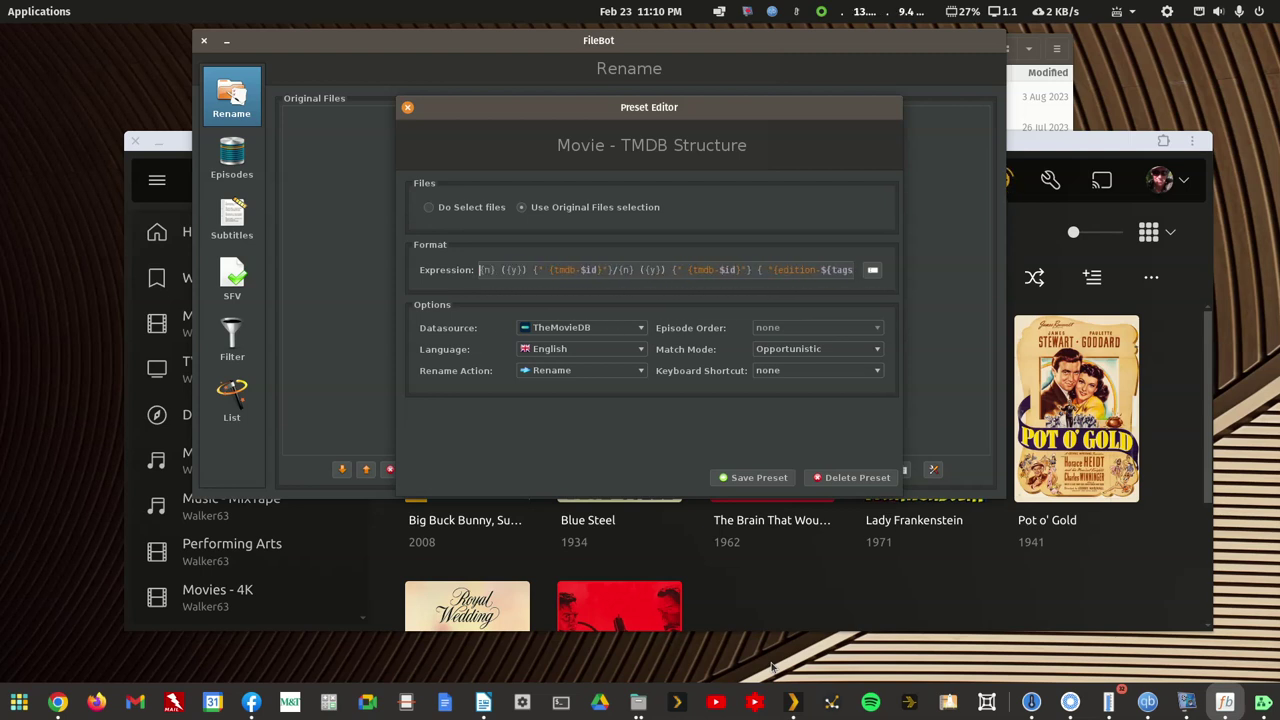
key(Right)
key(Right)
key(Right)
key(Right)
key(Right)
key(Right)
key(Right)
key(Right)
key(Right)
key(Right)
key(Right)
key(Right)
key(Right)
key(Right)
key(Right)
key(Right)
key(Right)
key(Right)
key(Right)
key(Right)
key(Right)
key(Right)
key(Right)
key(Right)
key(Right)
key(Right)
key(Right)
key(Right)
key(Right)
key(Right)
key(Right)
text(.f)
key(Left)
key(Left)
key(End)
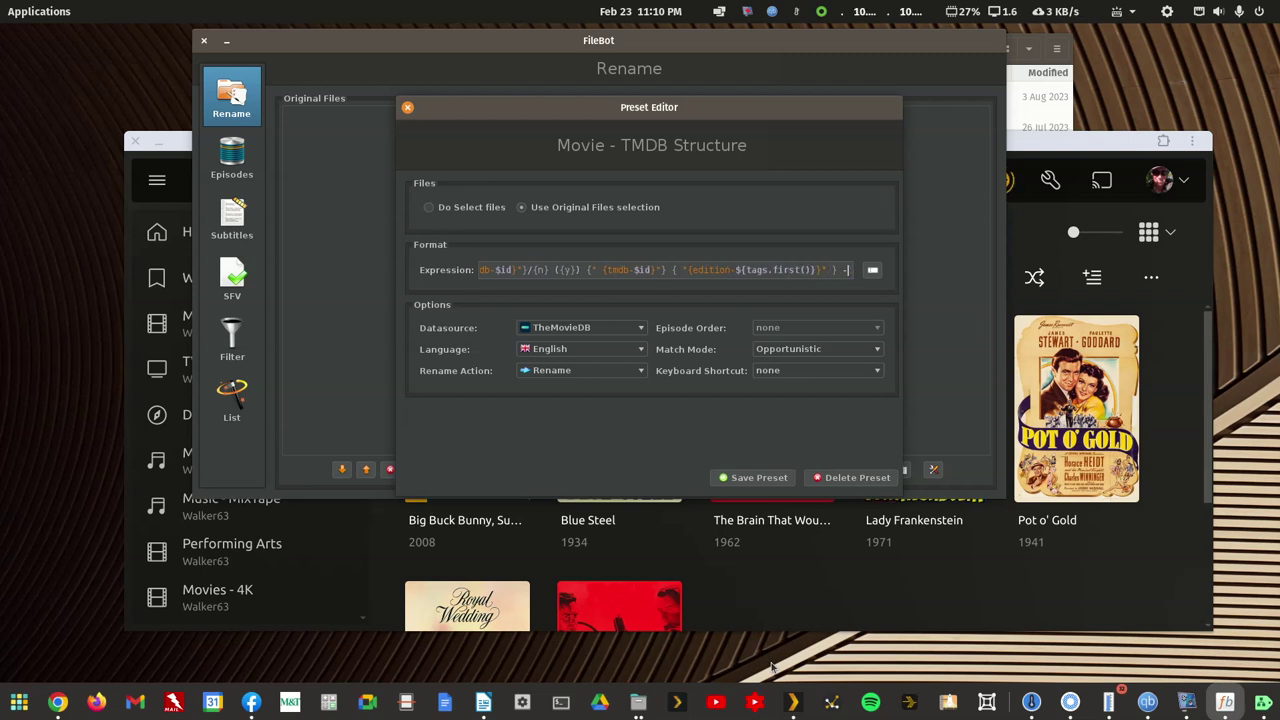
Examine the bracketed {vf} {vc} {af} {ac} video and audio section of the format expression.
text([{vf} {vc} ])
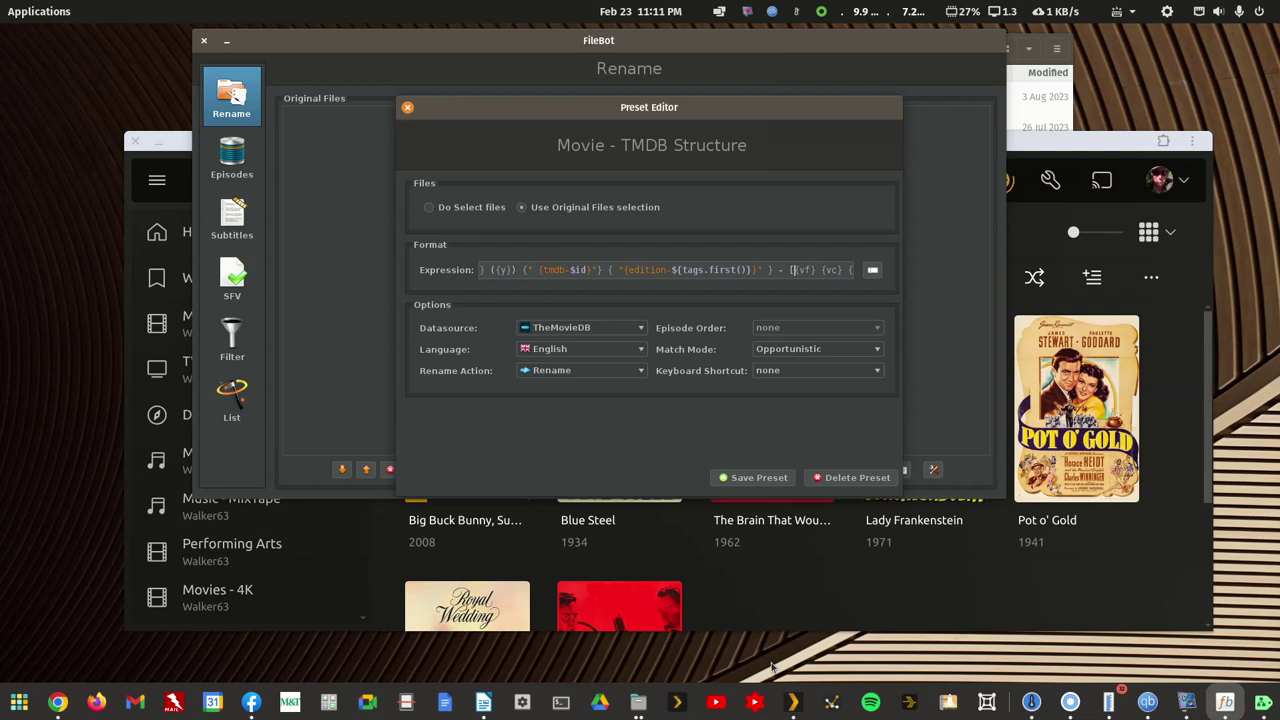
key(Right)
key(Right)
key(Right)
key(Right)
key(Right)
key(Right)
key(Right)
key(Right)
key(Right)
key(Right)
key(Right)
key(Right)
key(Right)
key(Right)
key(Right)
key(Right)
key(Right)
key(Right)
key(Right)
key(Right)
key(Right)
key(Right)
key(Right)
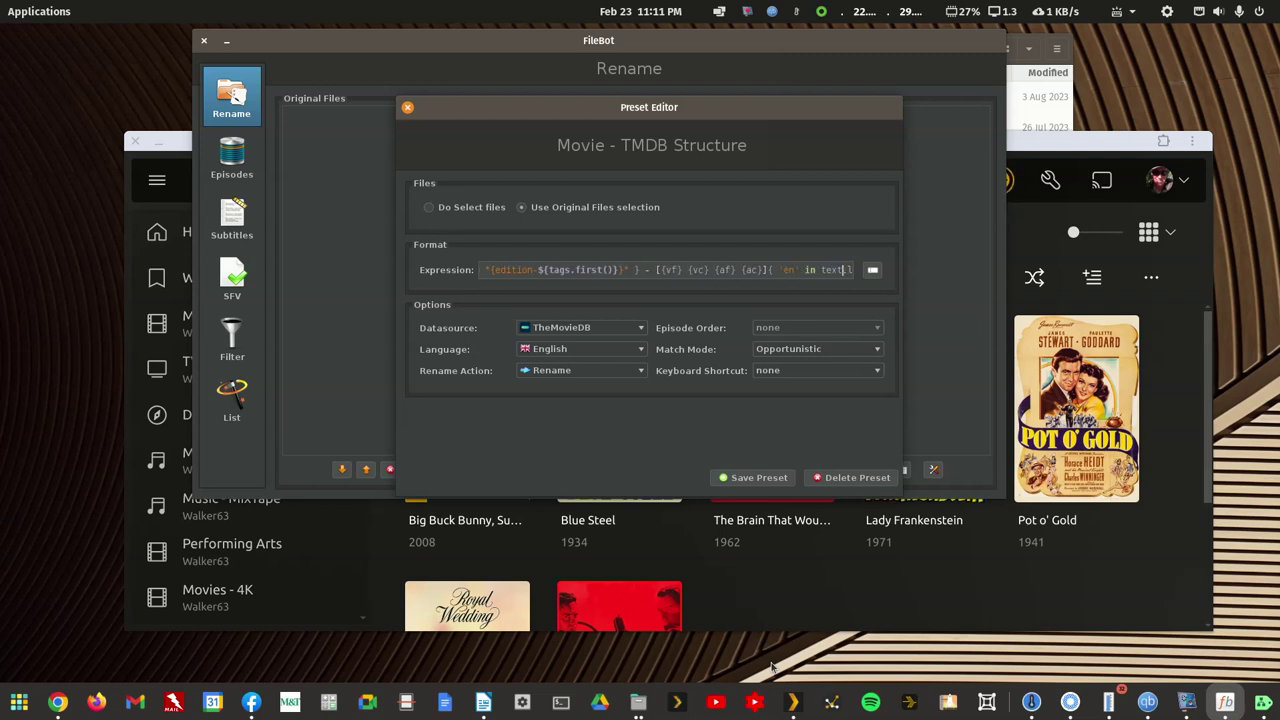
Examine the subtitle part of the format expression, covering the [ENGSUB] and [UNDSUB] conditions through to its end.
key(Left)
key(Left)
key(Left)
key(Left)
key(Left)
key(Left)
key(Left)
key(Left)
key(Left)
key(Left)
key(Left)
key(Left)
key(Left)
key(Left)
key(Left)
key(Left)
key(Left)
key(Left)
key(Left)
key(Left)
key(Left)
key(Right)
key(Right)
key(Right)
key(Right)
key(Right)
key(Right)
key(Right)
key(Right)
key(Right)
key(Right)
key(Right)
key(Right)
key(Right)
key(Right)
key(Right)
key(Right)
key(Right)
key(Right)
key(Right)
key(Right)
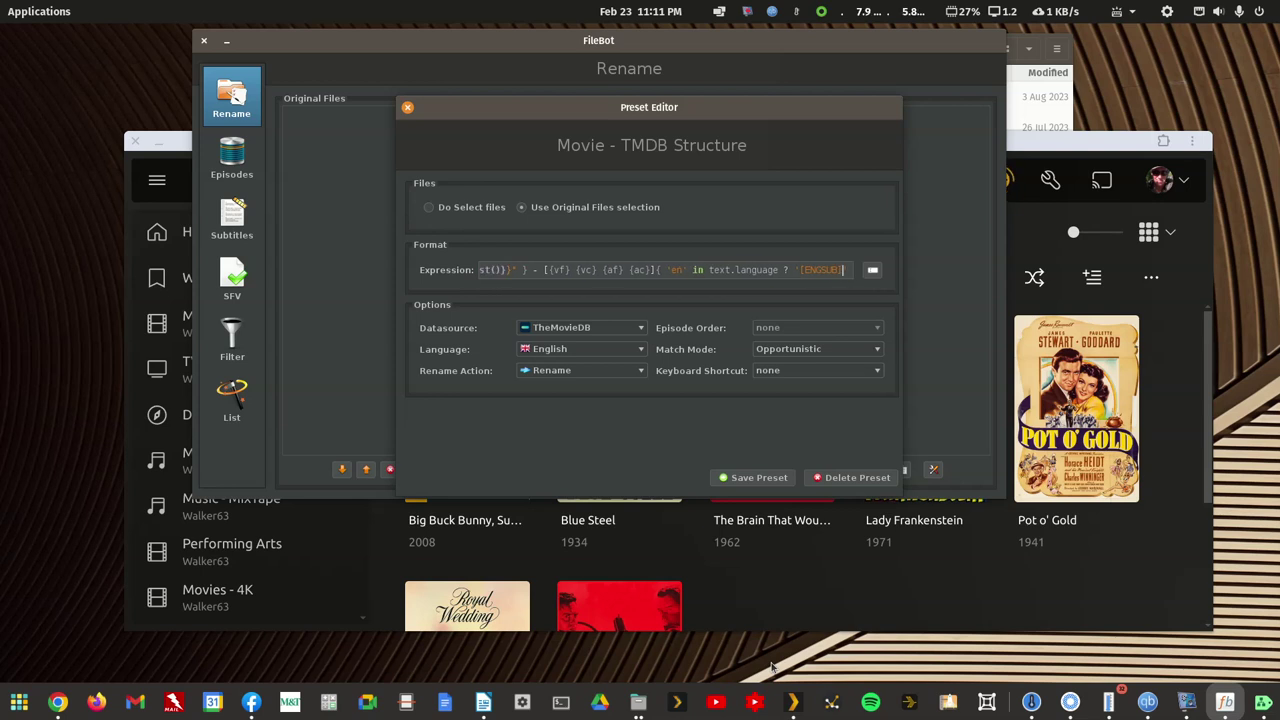
text(' :null in text.language ? '[UNDSUB]' : null }{sub)
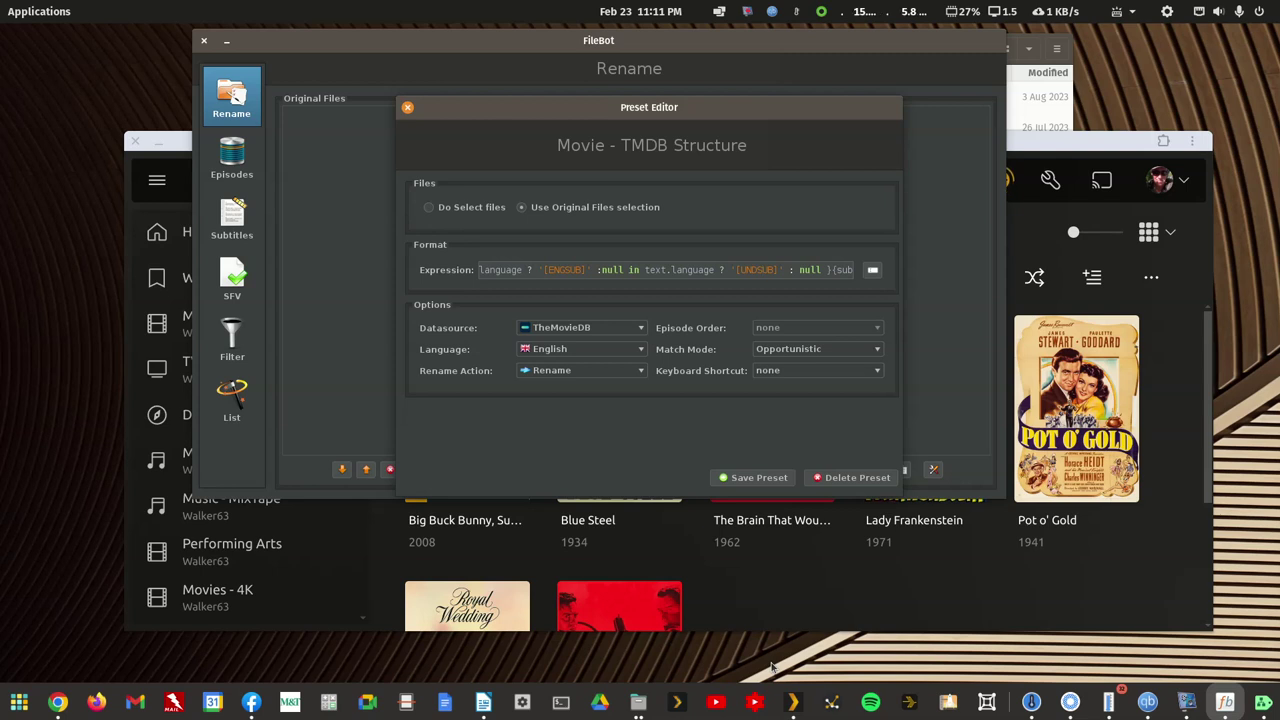
Examine the remainder of the format expression, from the [UNDSUB] condition through the closing {subt} tag.
key(Left)
key(Left)
key(Left)
key(Right)
key(Right)
key(Right)
key(Right)
key(Right)
key(Right)
key(Right)
key(Right)
key(Right)
key(Right)
key(Right)
key(Right)
key(Right)
key(Right)
key(Right)
key(Right)
key(Right)
key(Right)
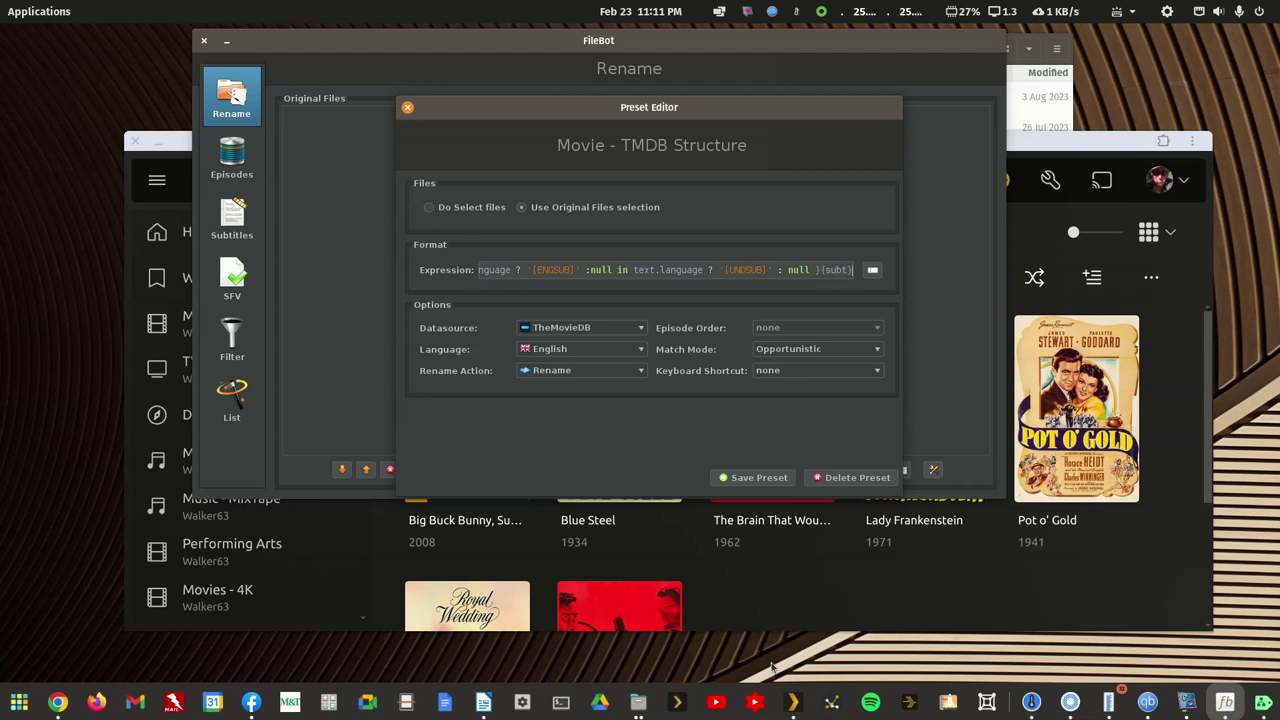
key(Right)
Close the preset editor without saving and quit FileBot to return to the Plex library.
click(407, 107)
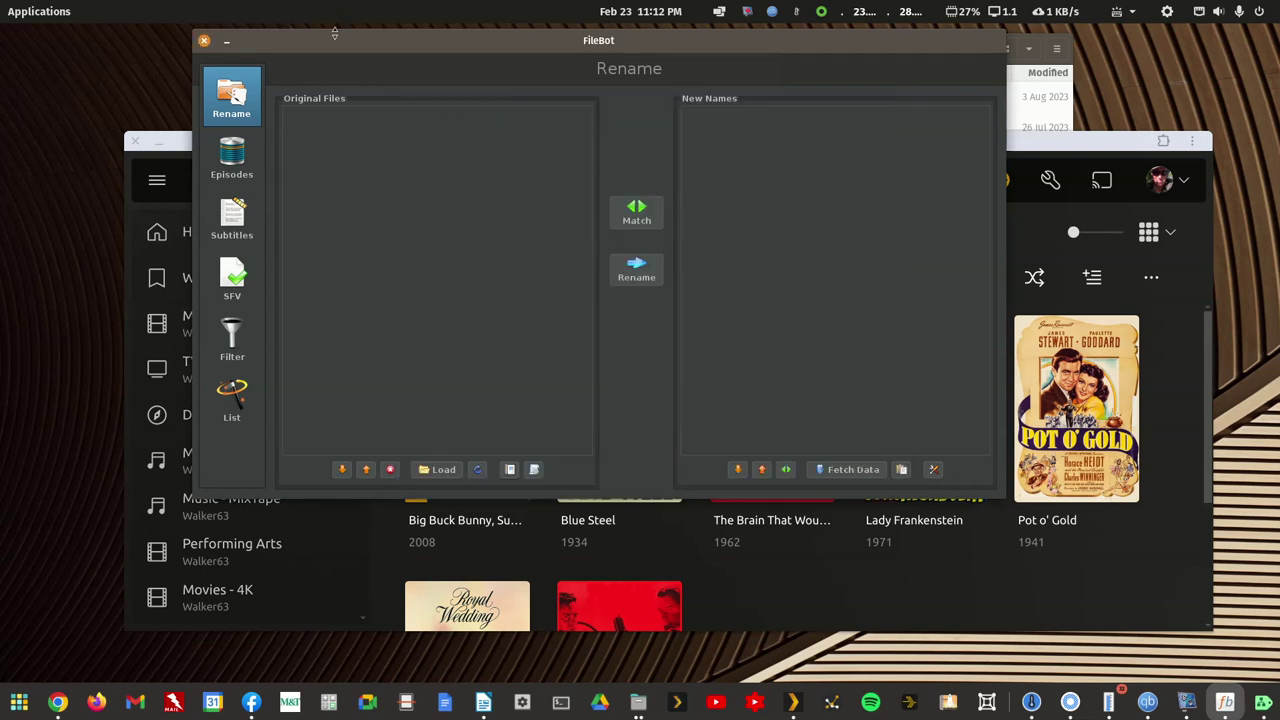
drag(338, 41, 342, 94)
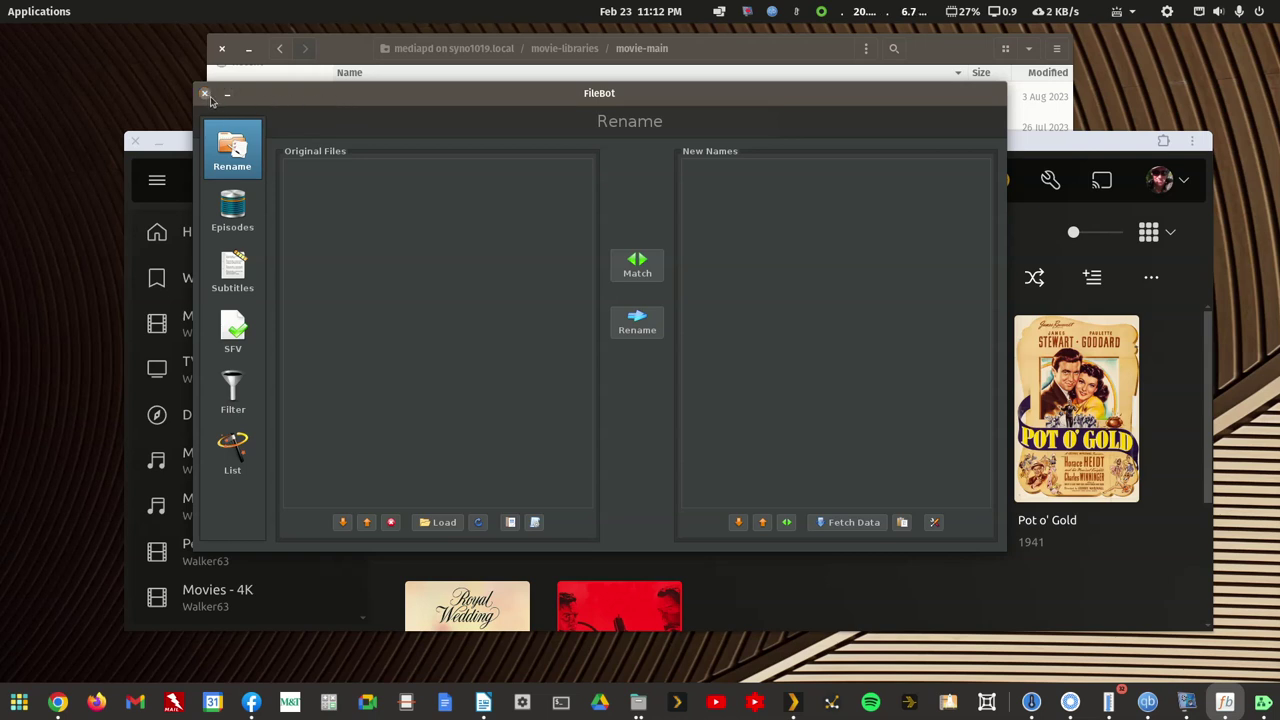
drag(326, 96, 324, 100)
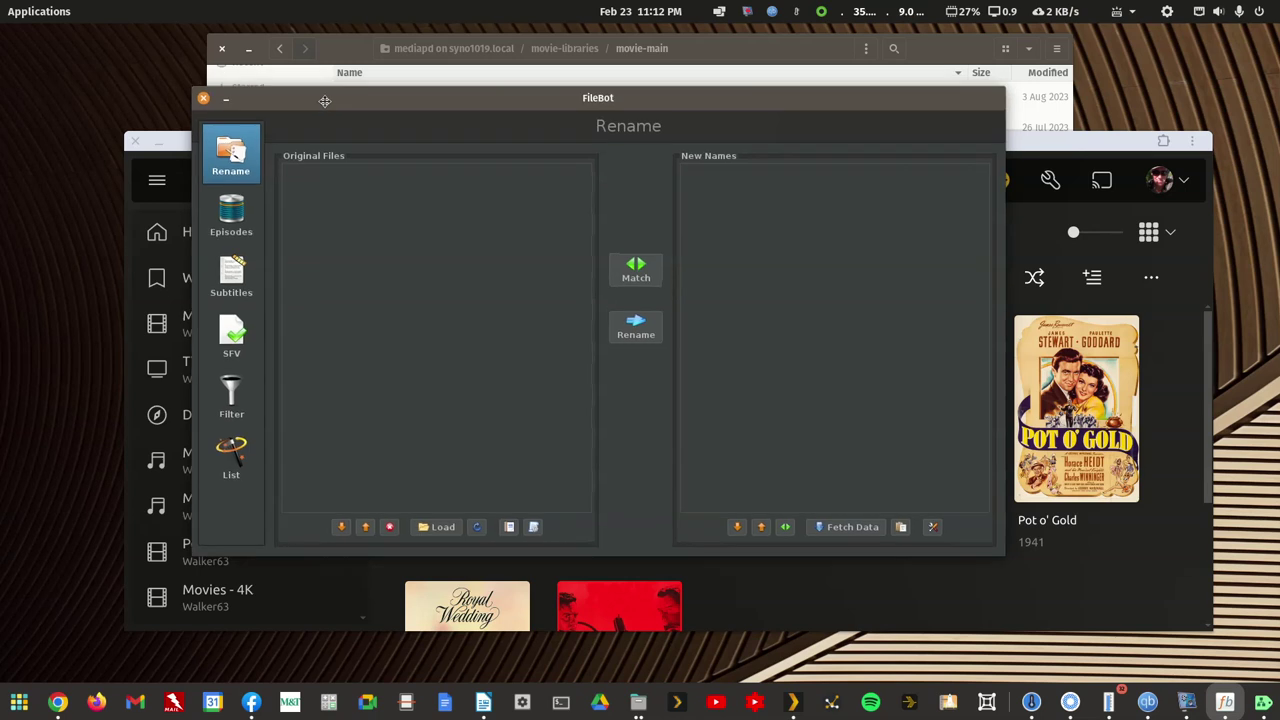
click(202, 97)
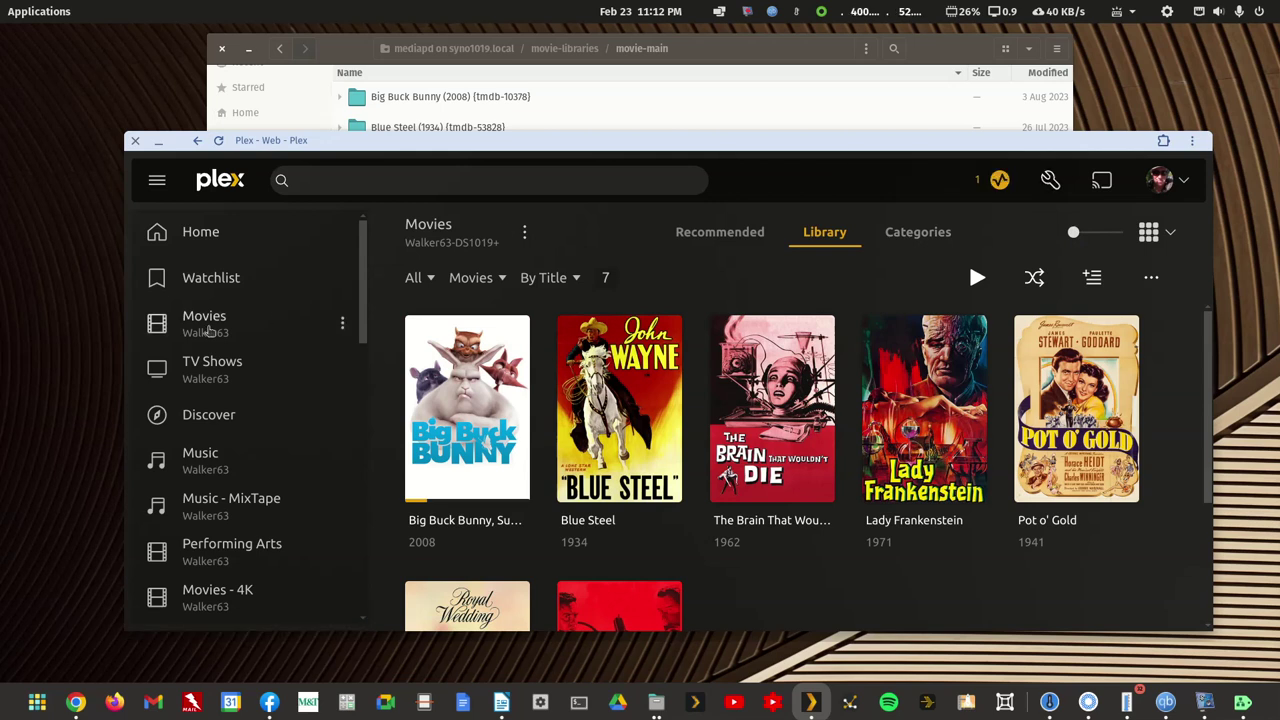
Examine the Movies library's advanced settings from the scanner and agent down to the minimum automatic collection size, and close them without saving.
click(340, 326)
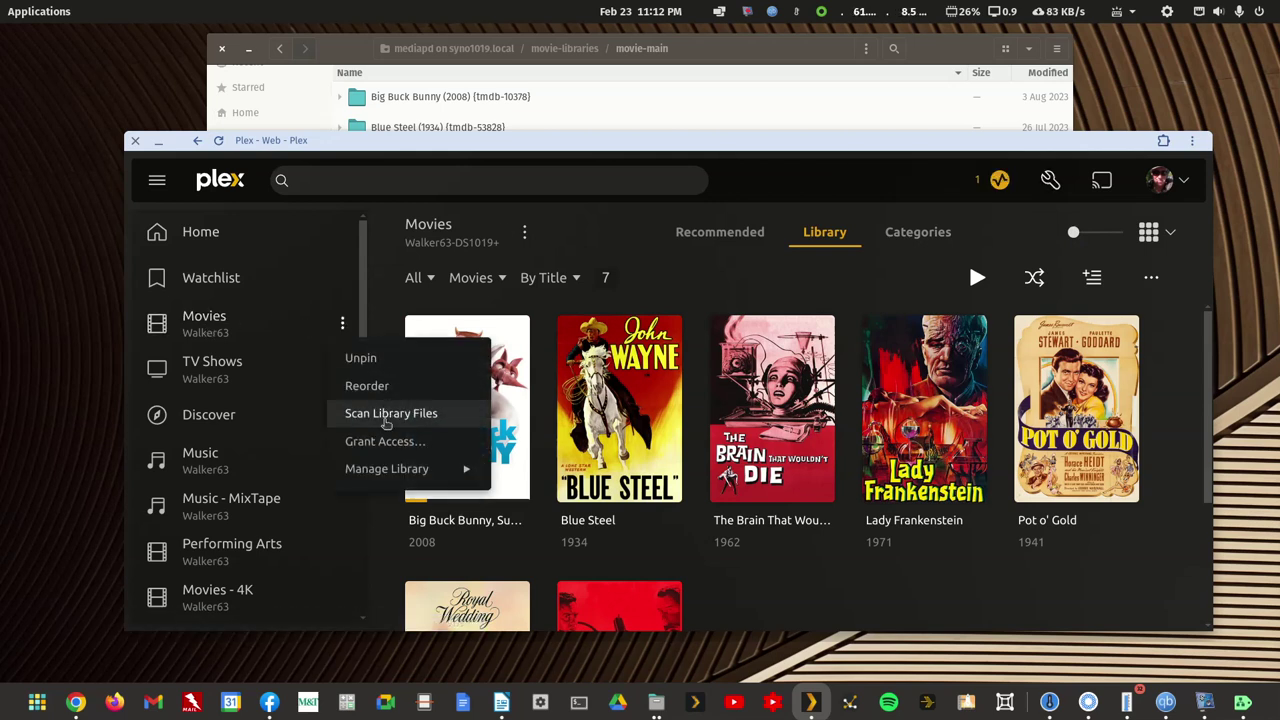
mouse_move(388, 478)
click(550, 468)
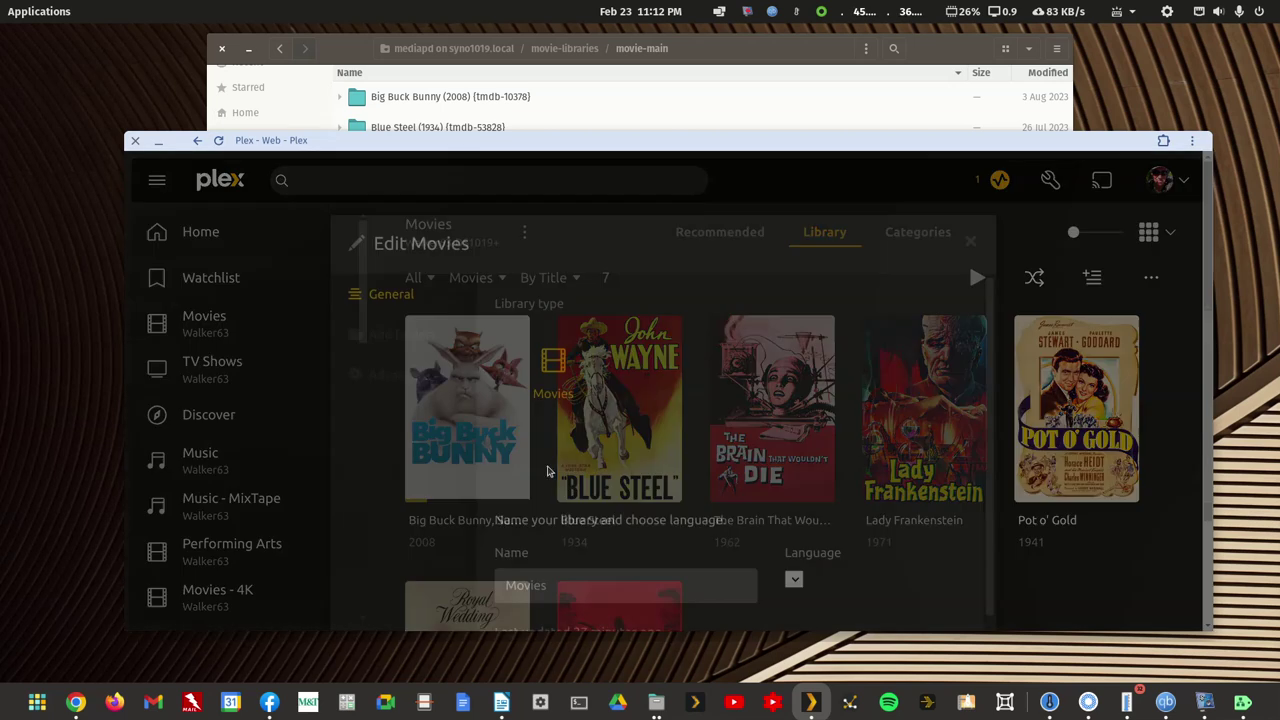
click(380, 384)
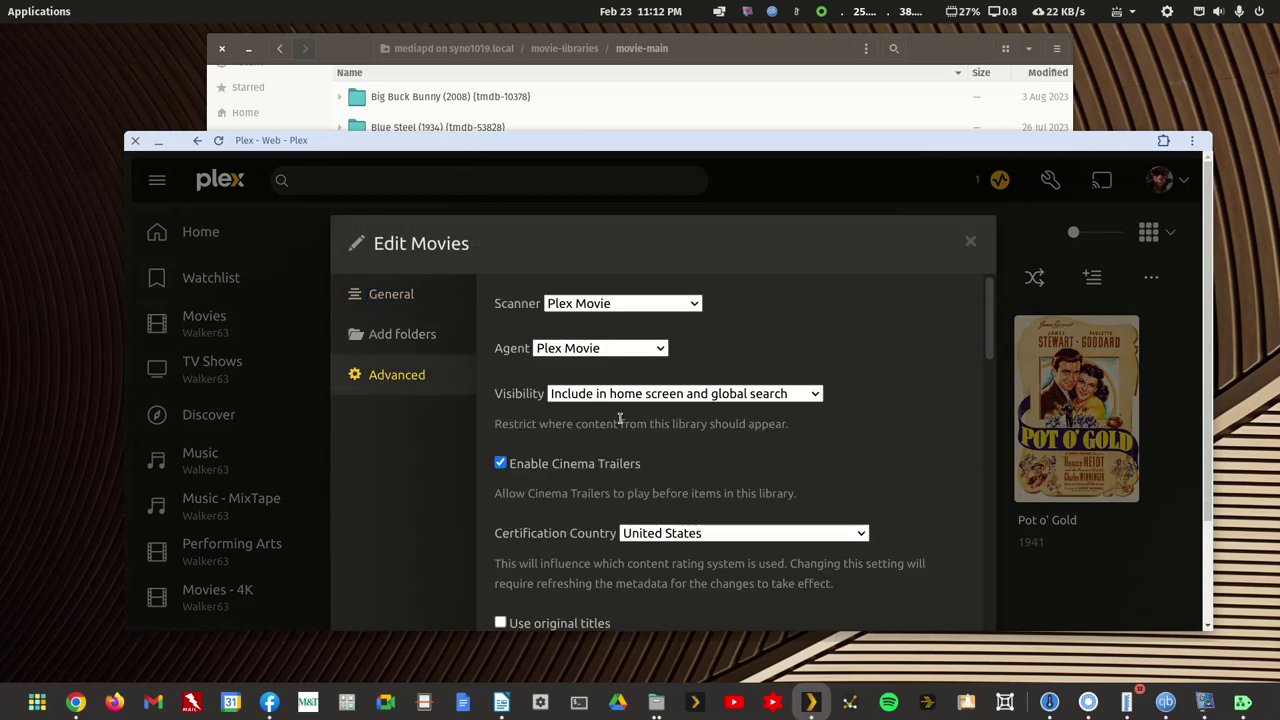
scroll(608, 452, down, 5)
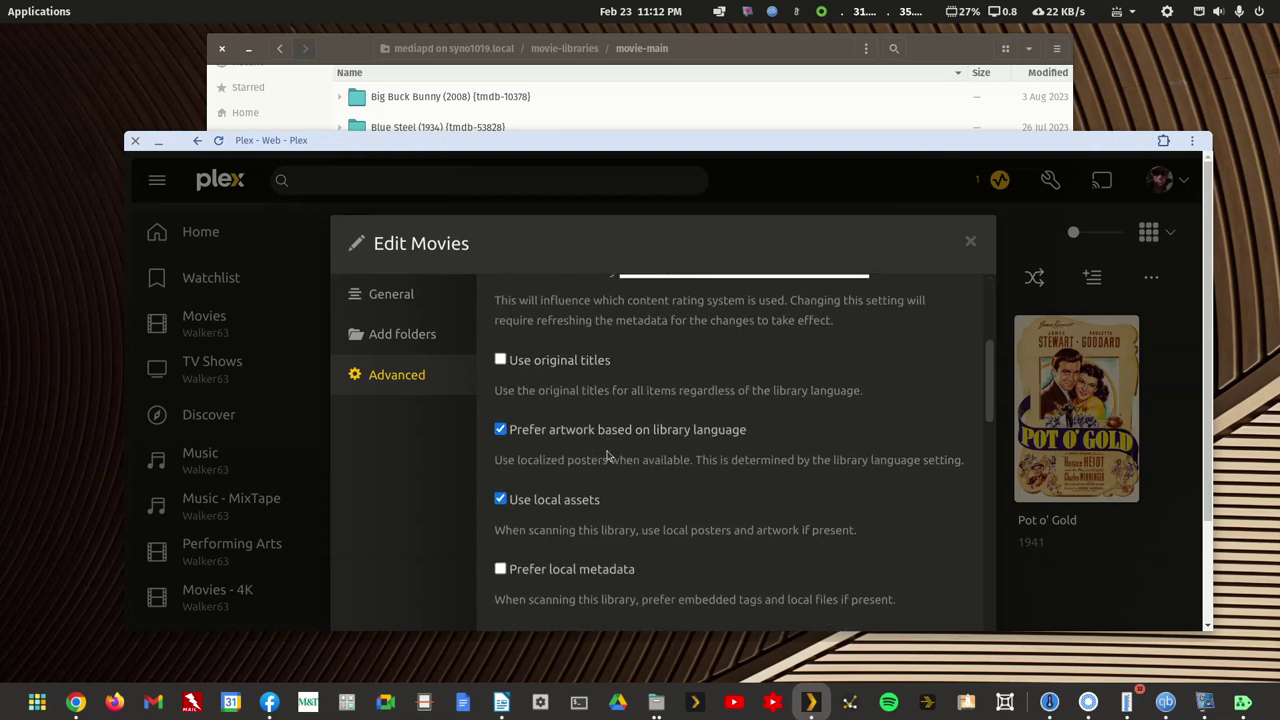
scroll(607, 456, up, 1)
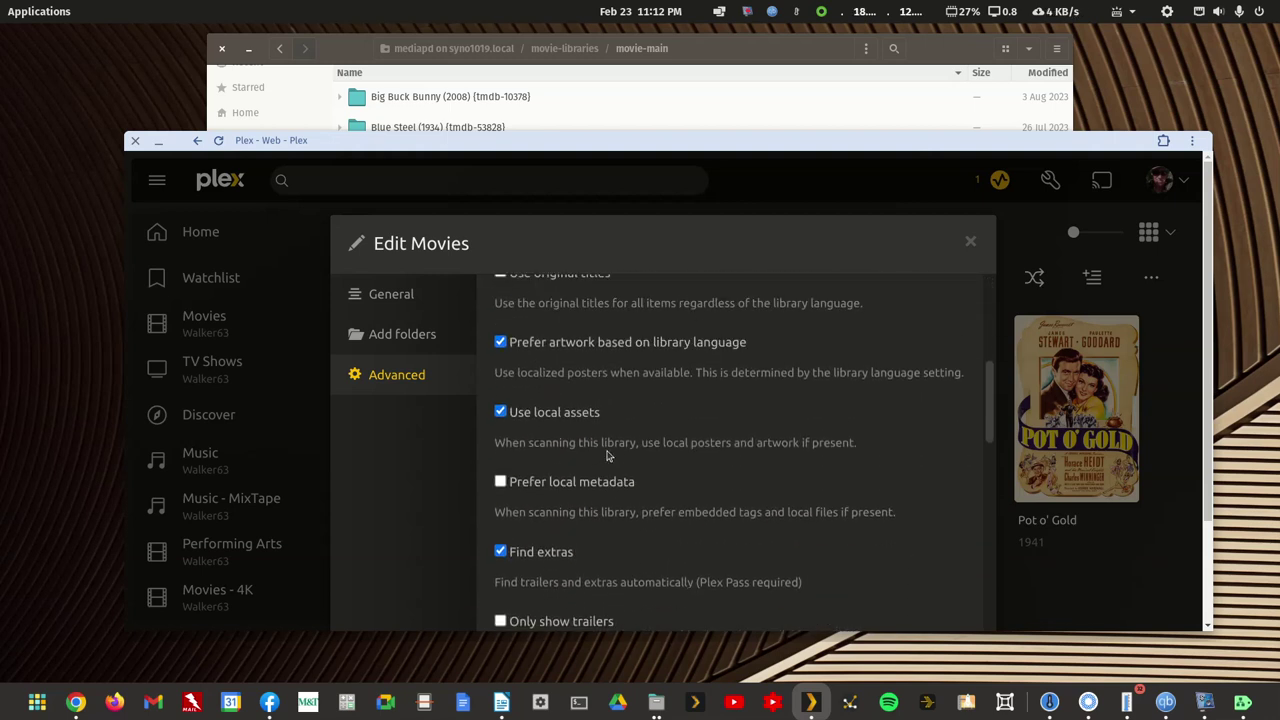
scroll(607, 456, down, 1)
scroll(607, 456, down, 10)
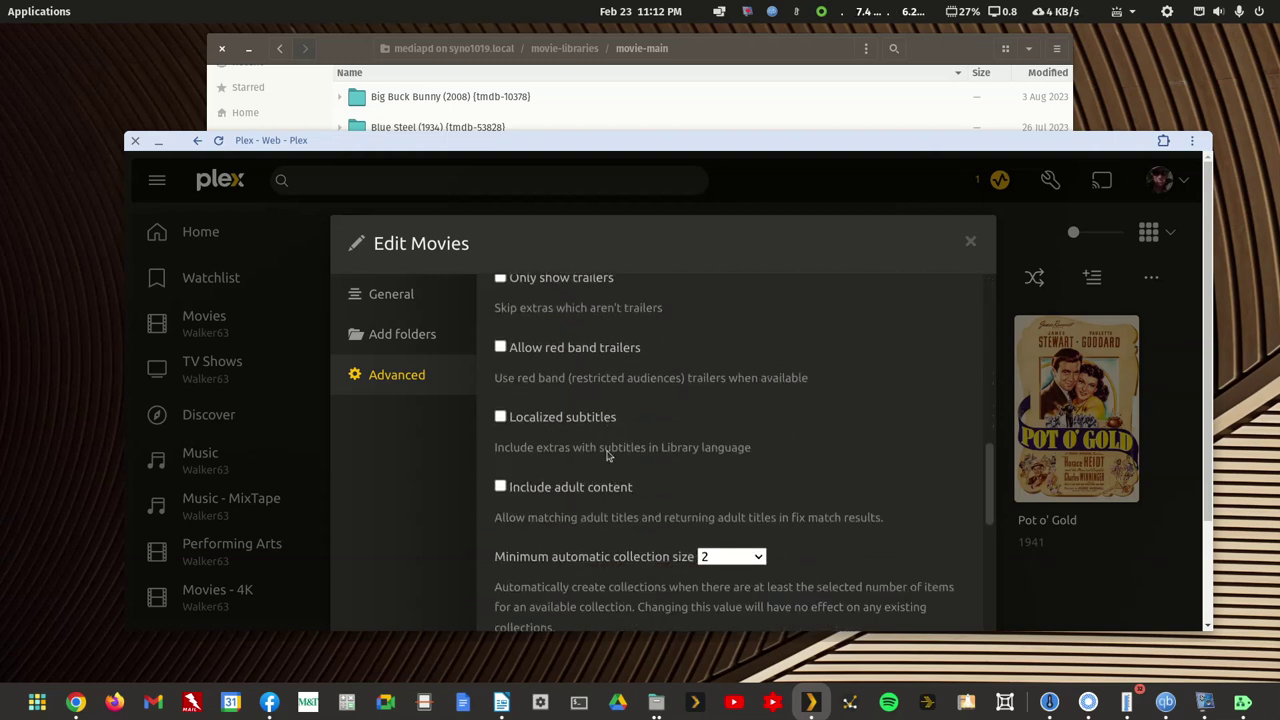
scroll(607, 456, up, 10)
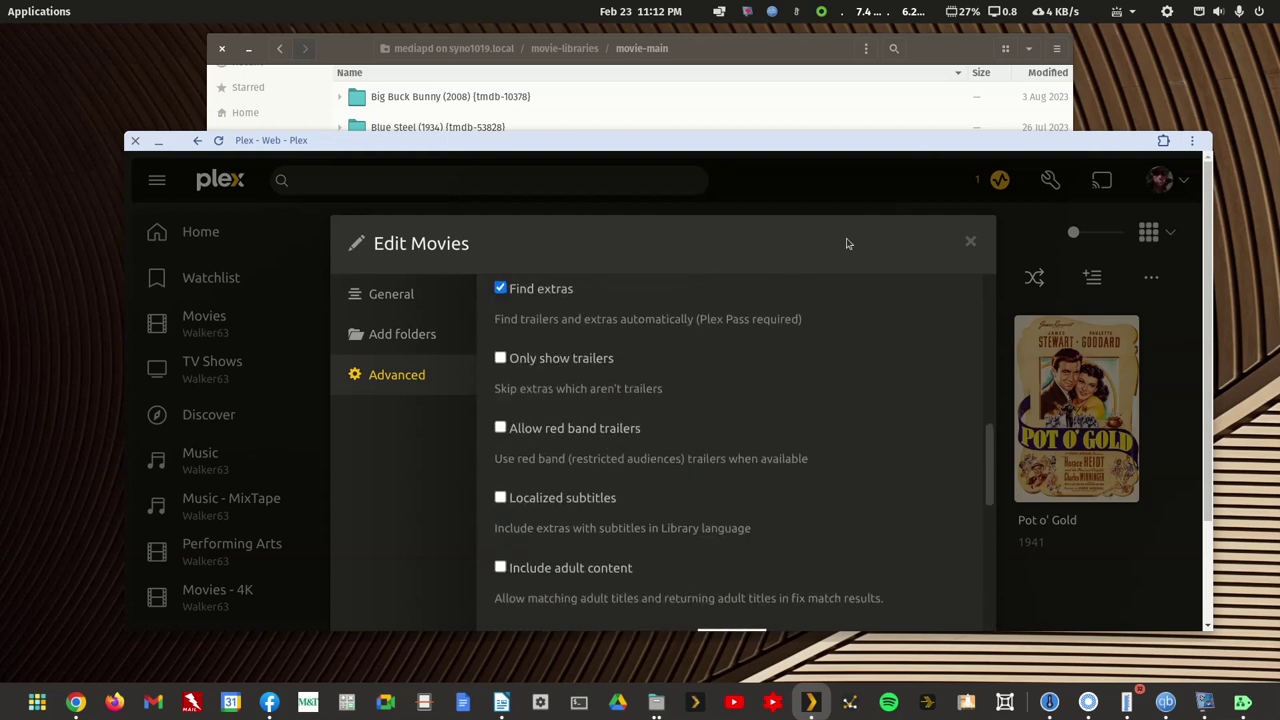
click(970, 241)
Check the server's Agents settings for movies and return to the Movies library.
click(1050, 180)
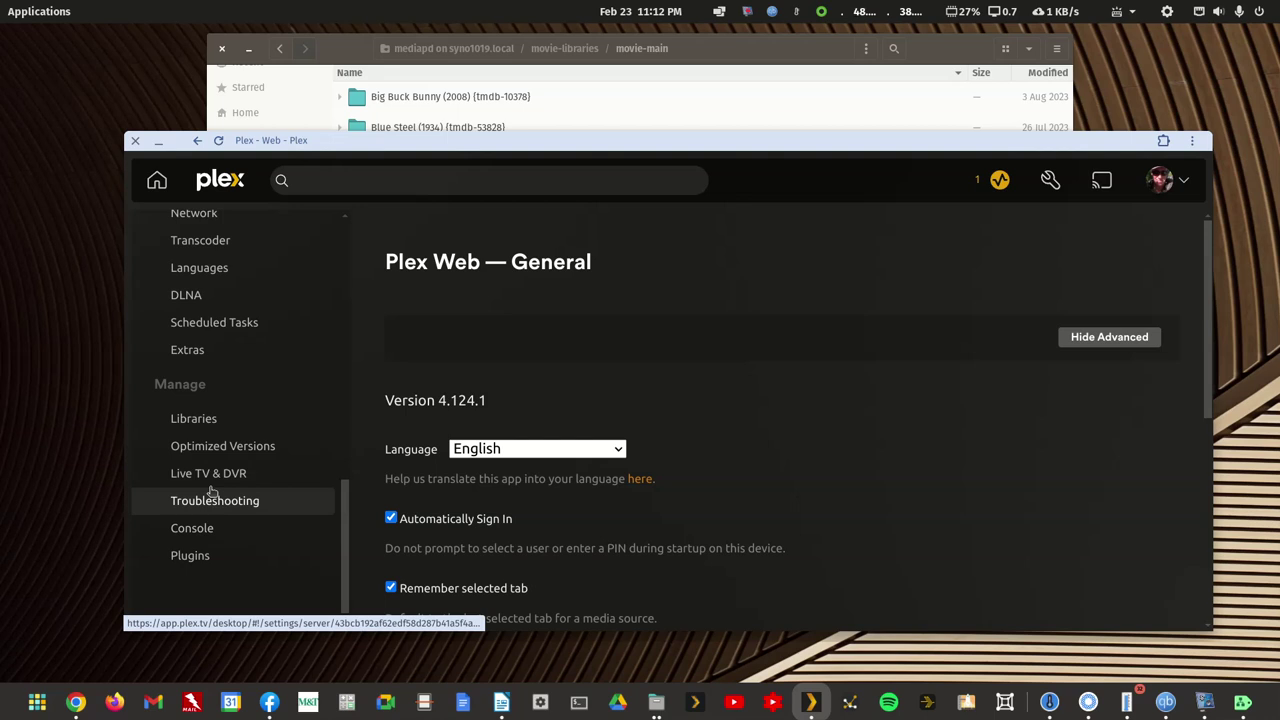
scroll(212, 492, up, 2)
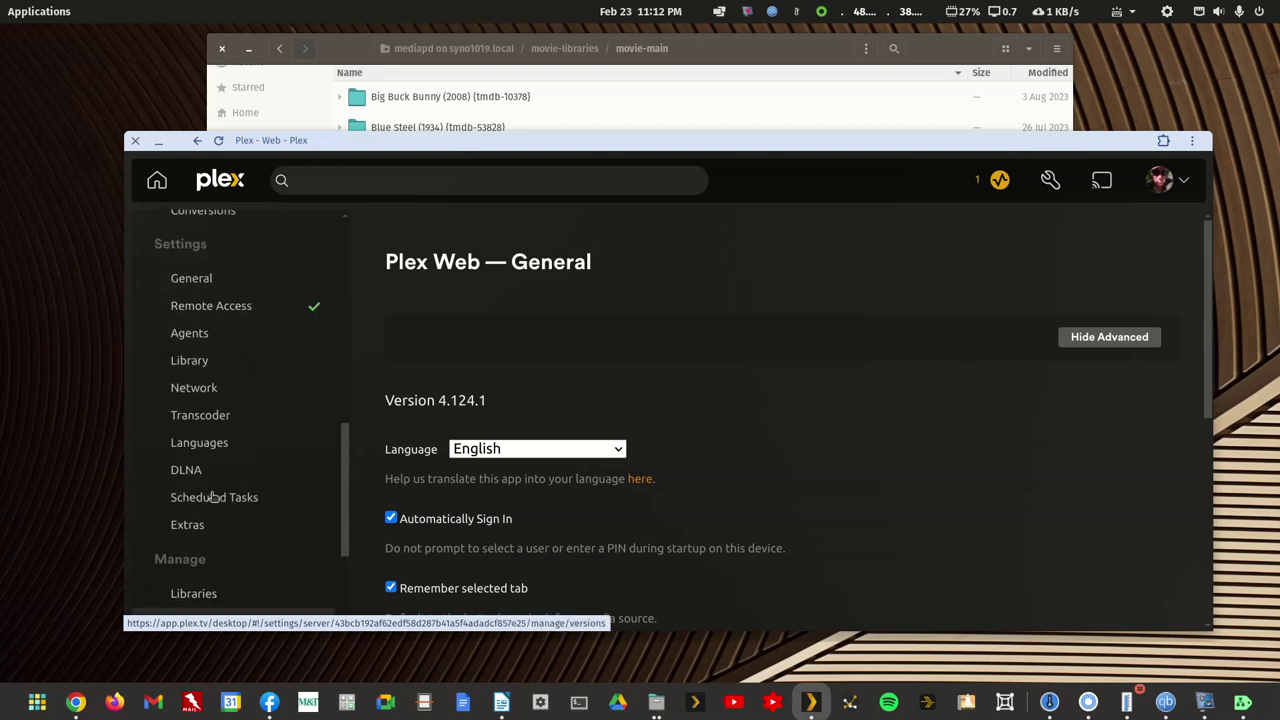
click(208, 343)
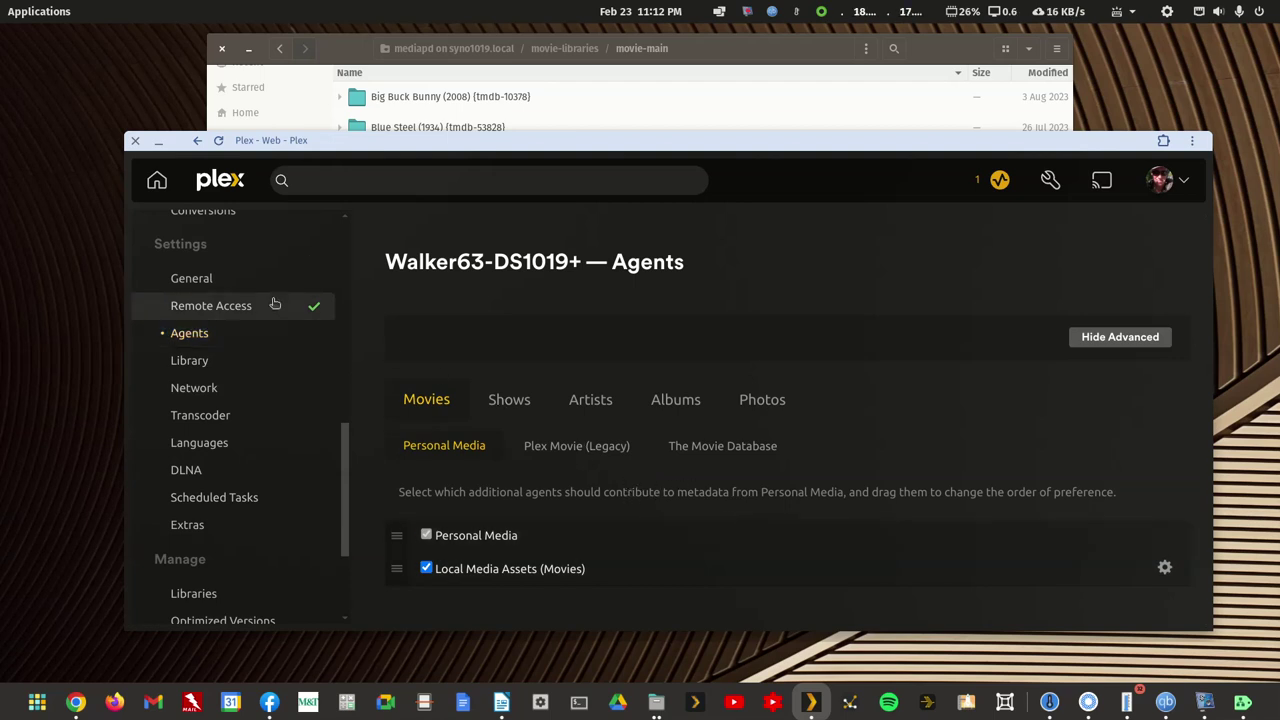
click(197, 141)
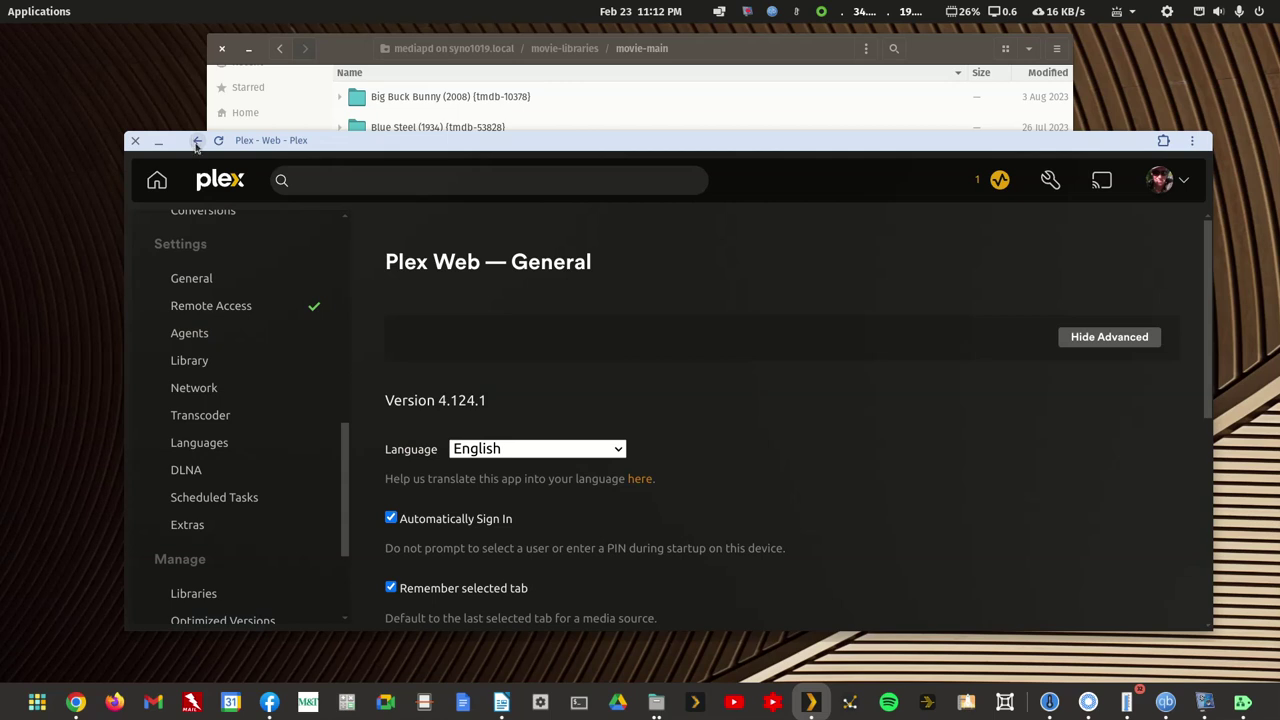
click(197, 141)
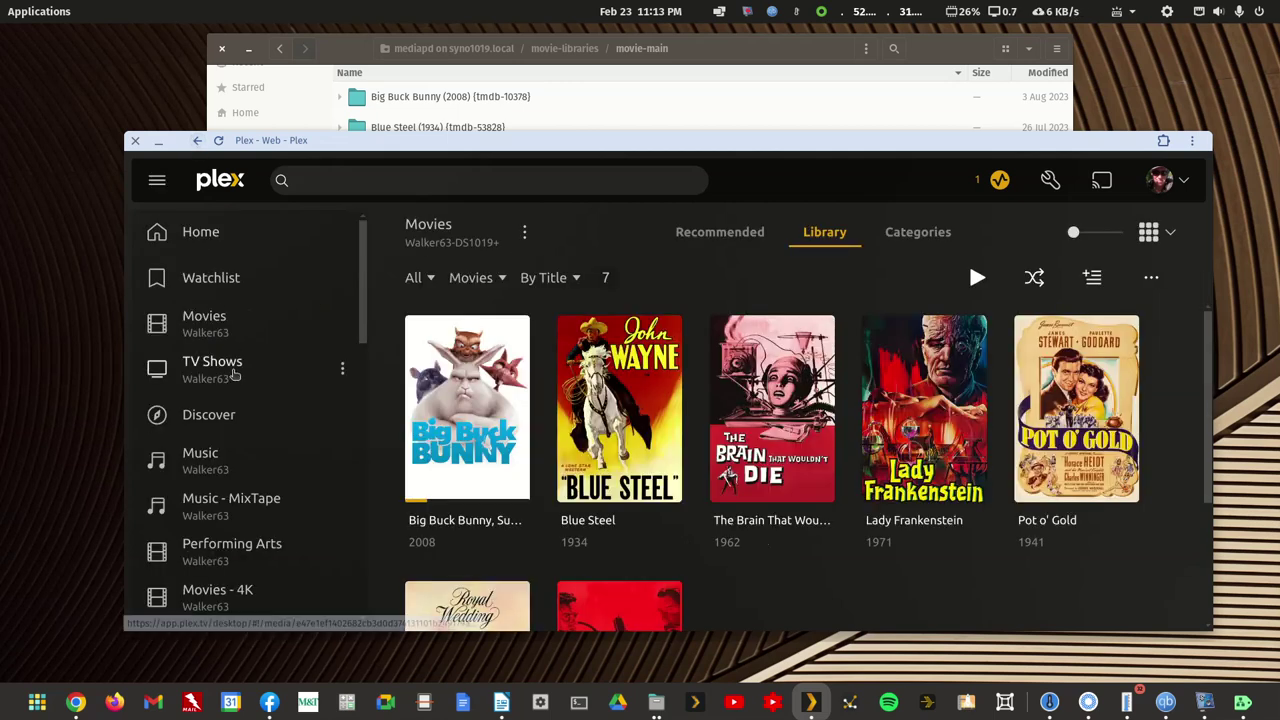
Reopen the Movies library's advanced settings to inspect the minimum automatic collection size choice, and close them without saving.
click(342, 324)
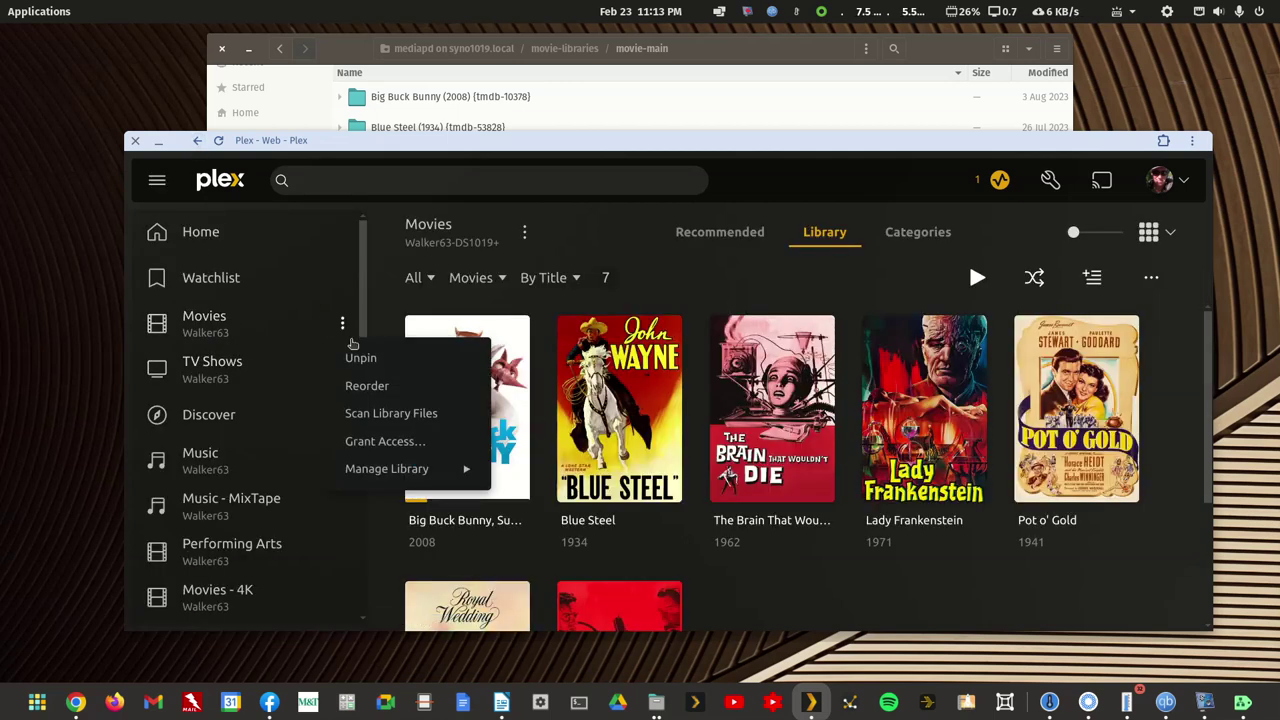
mouse_move(414, 468)
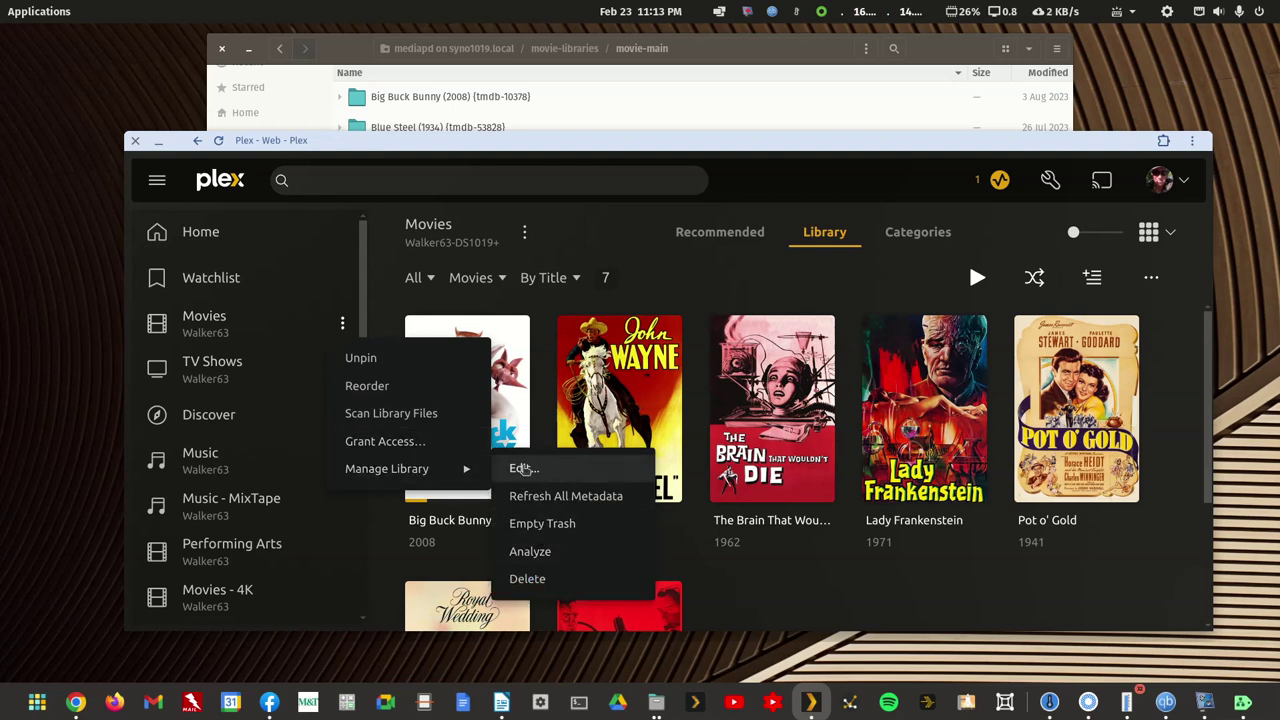
click(518, 468)
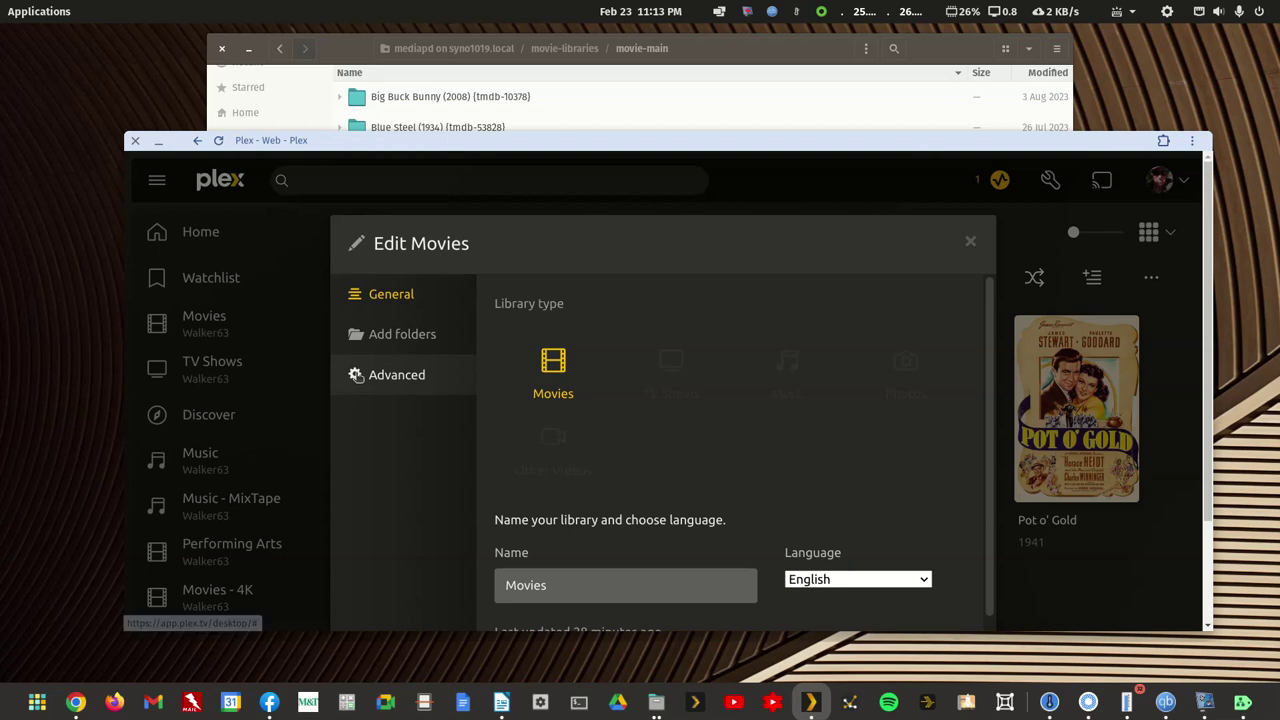
click(345, 378)
drag(988, 347, 955, 527)
scroll(955, 527, down, 1)
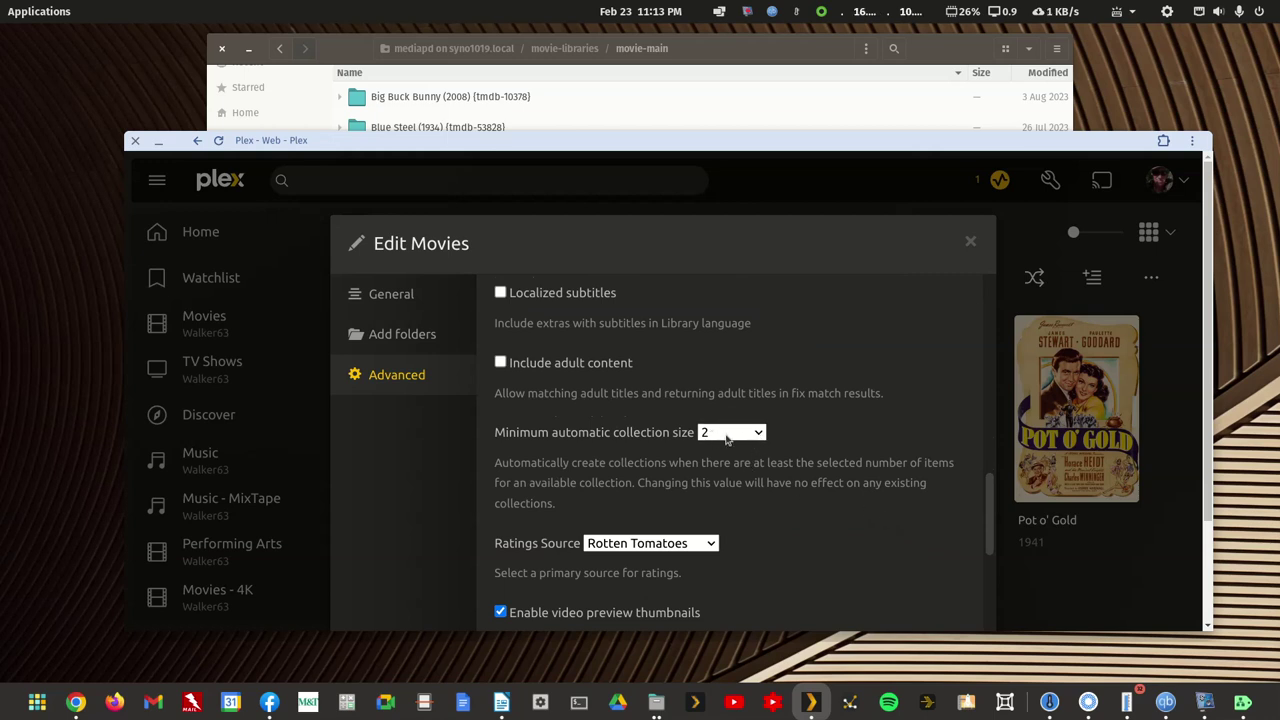
click(760, 436)
click(765, 438)
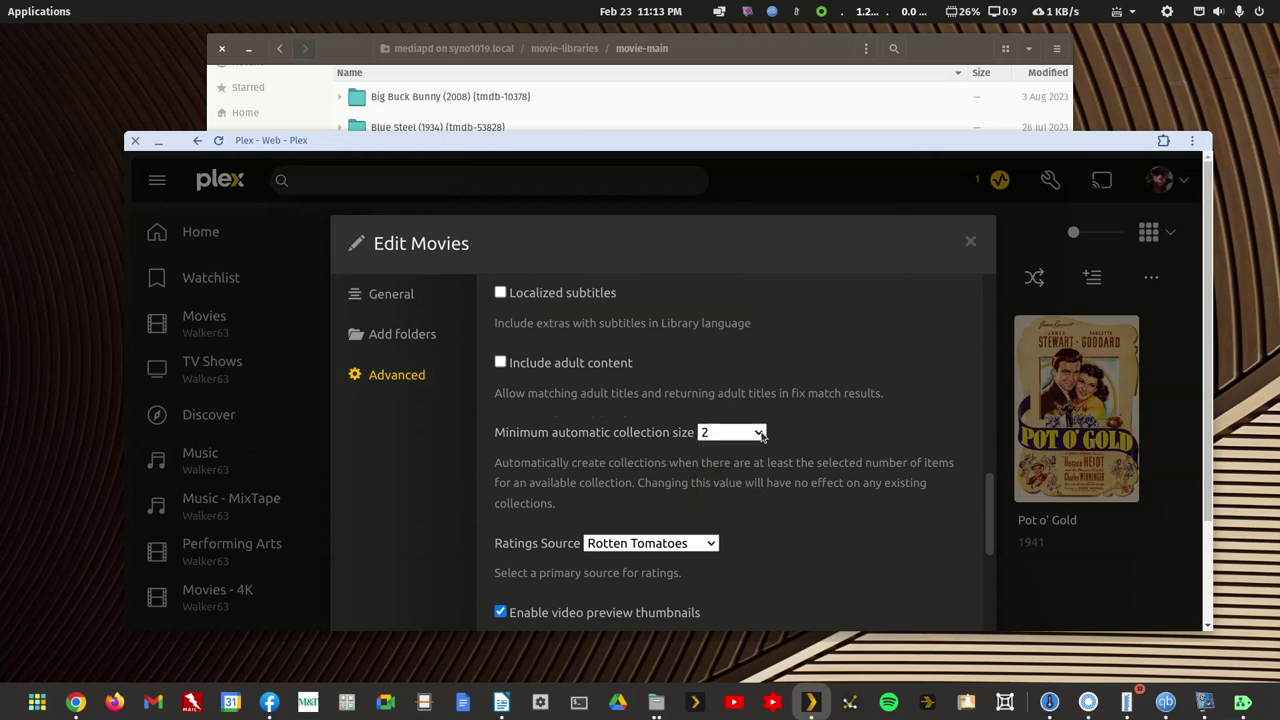
click(971, 246)
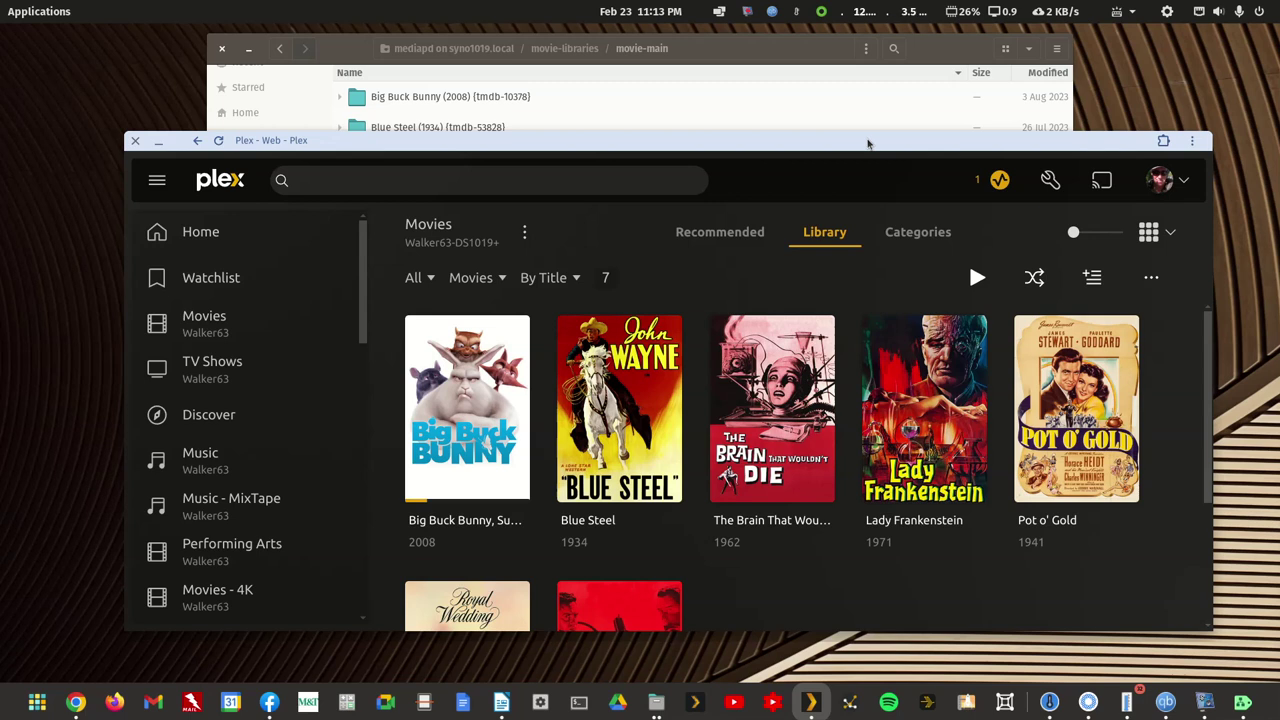
drag(868, 143, 870, 106)
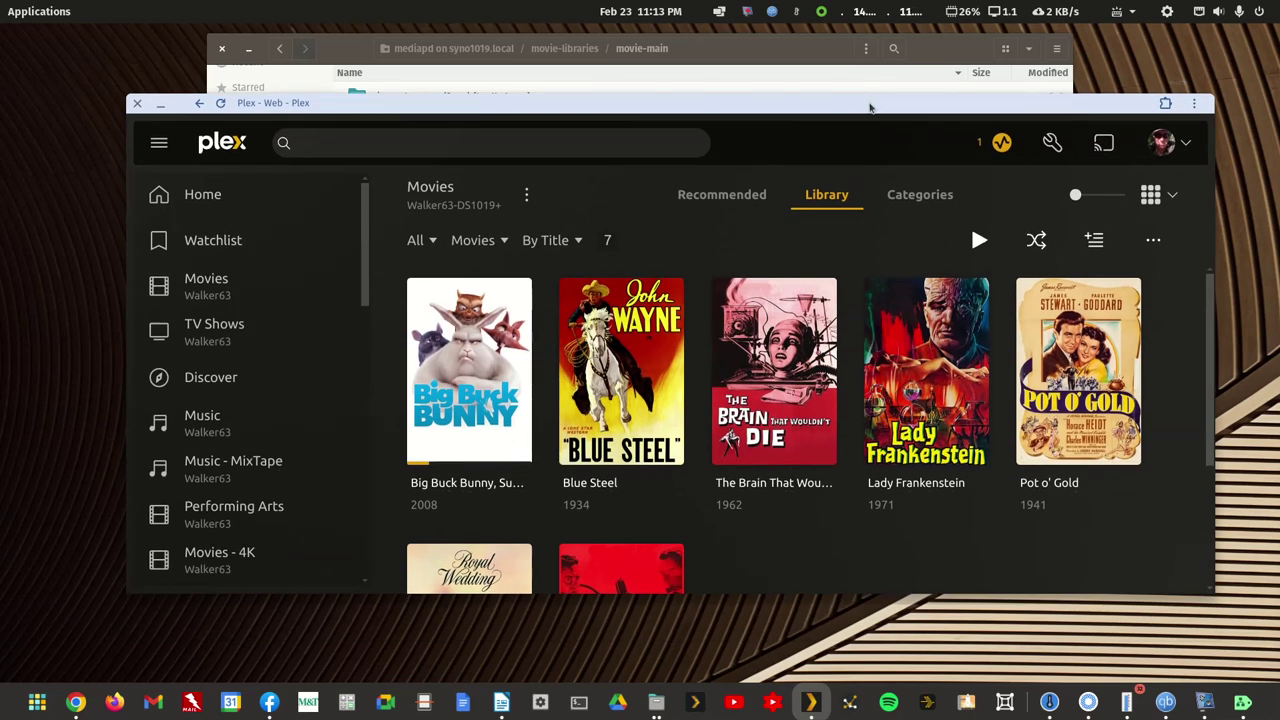